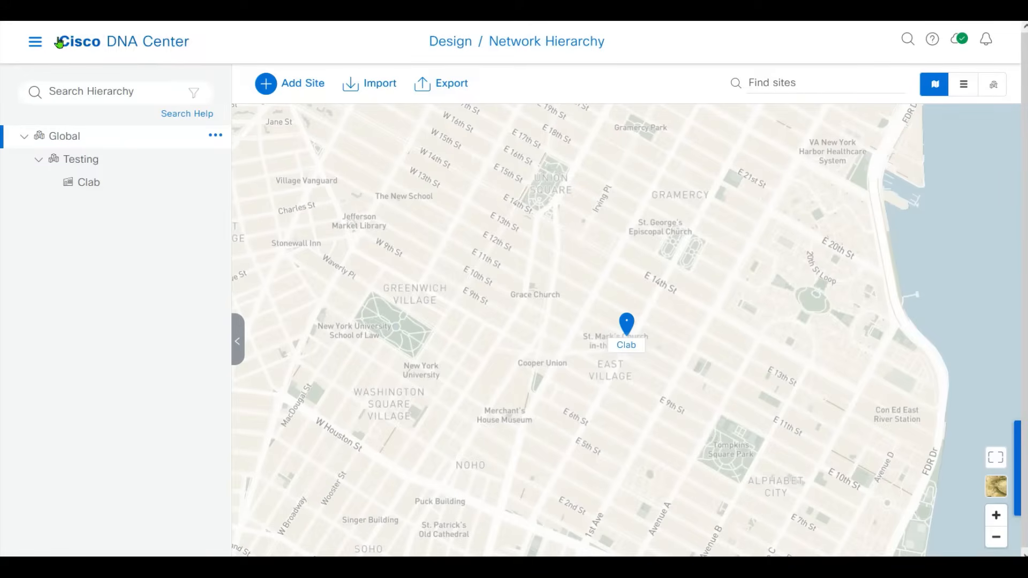
Go to Design > Network Hierarchy, select Testing, and show the Clab building's actions menu.
click(36, 42)
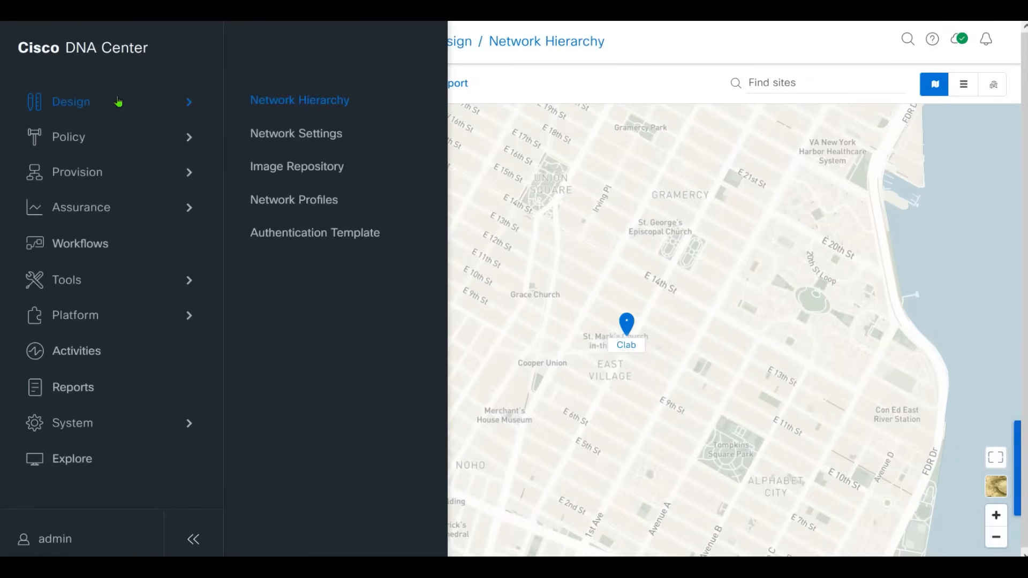
click(326, 101)
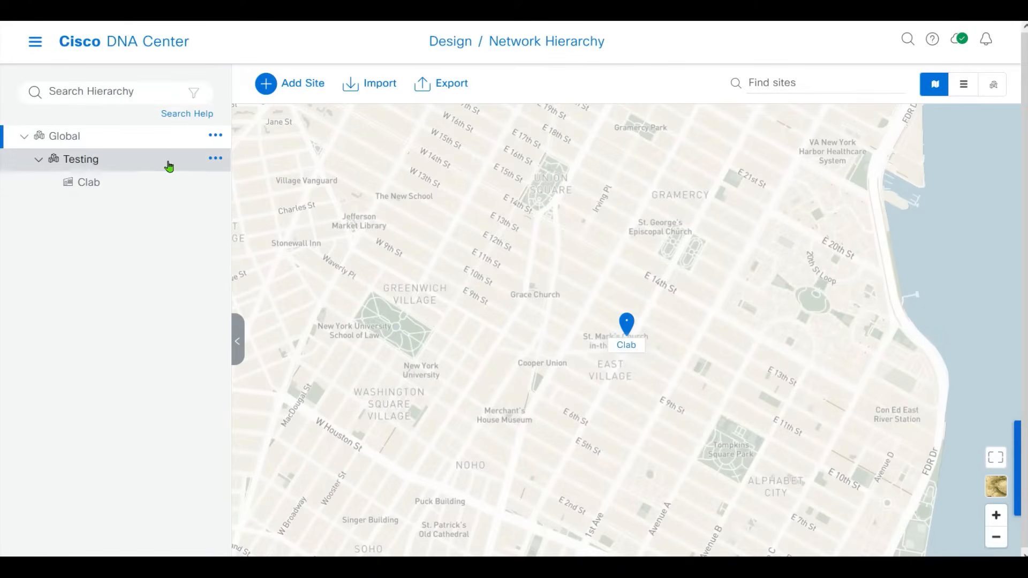
click(125, 162)
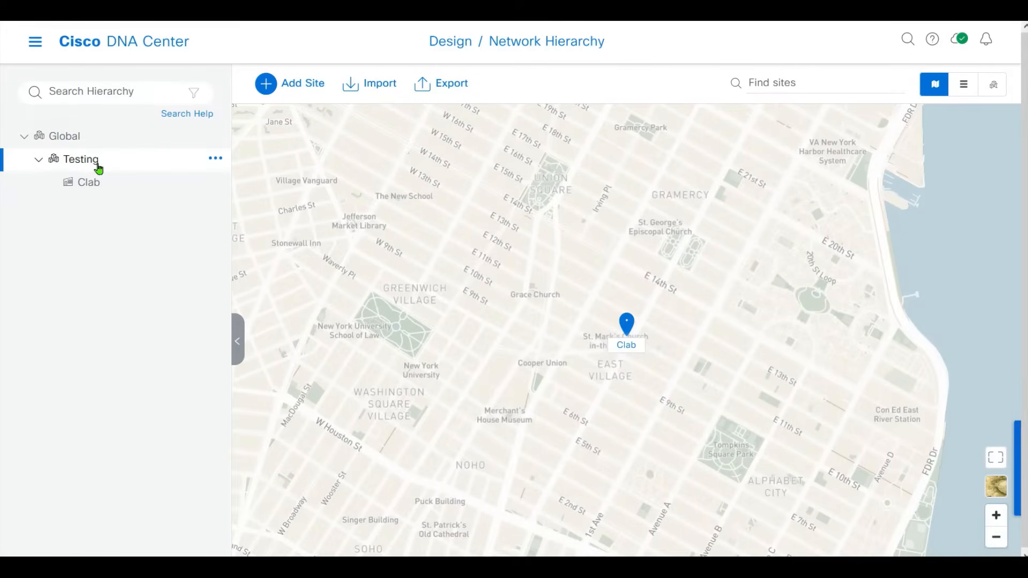
click(118, 189)
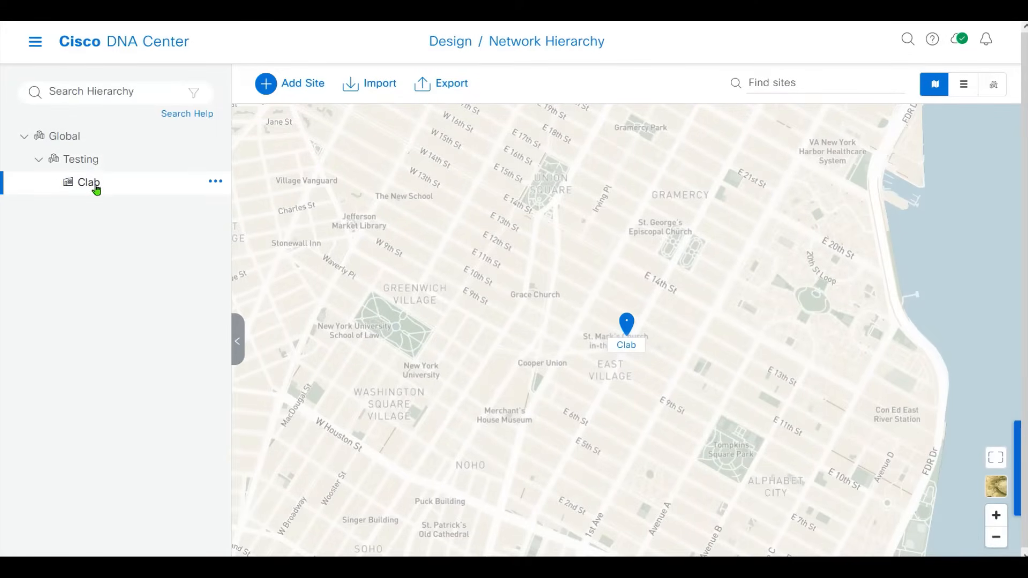
click(213, 184)
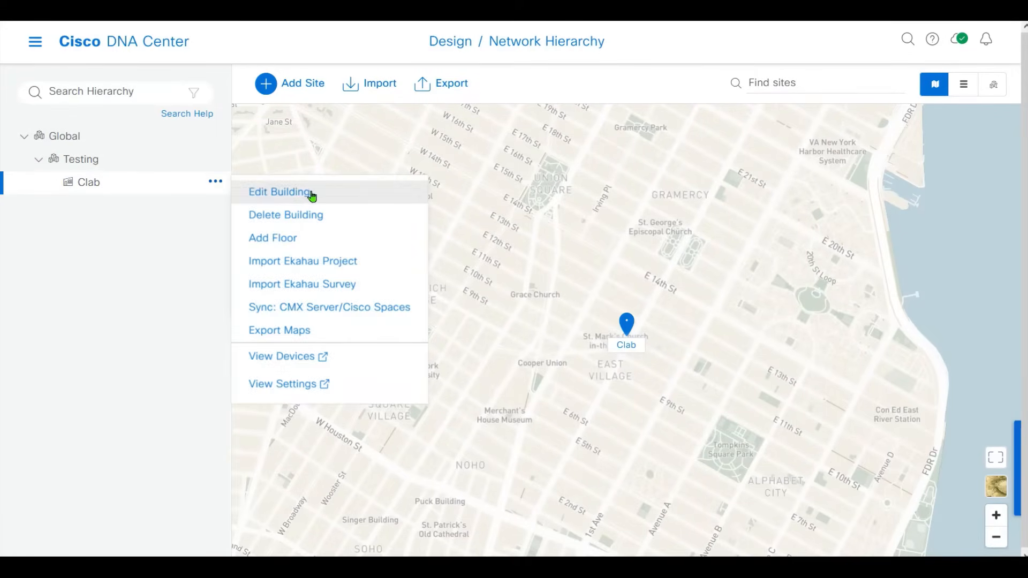
Add a floor under Clab named Floor 5, set its floor number, and upload the DWG plan.
click(301, 239)
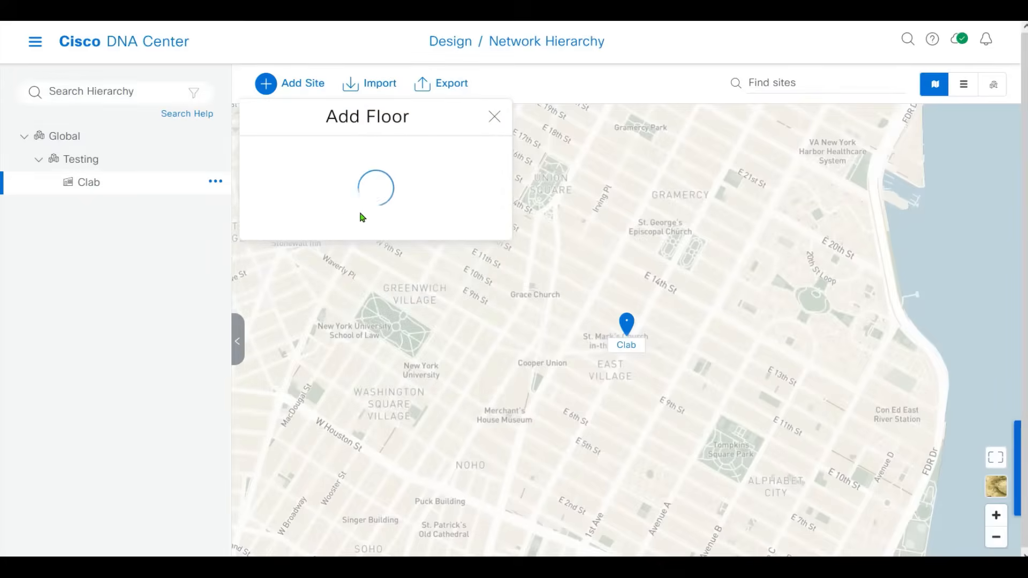
click(312, 169)
text(Floor 5)
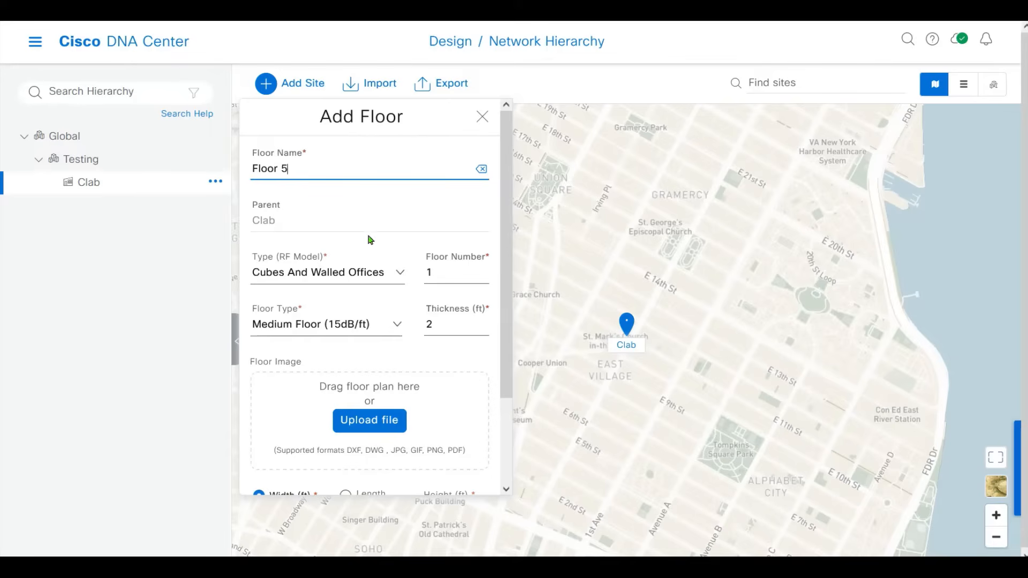
click(454, 276)
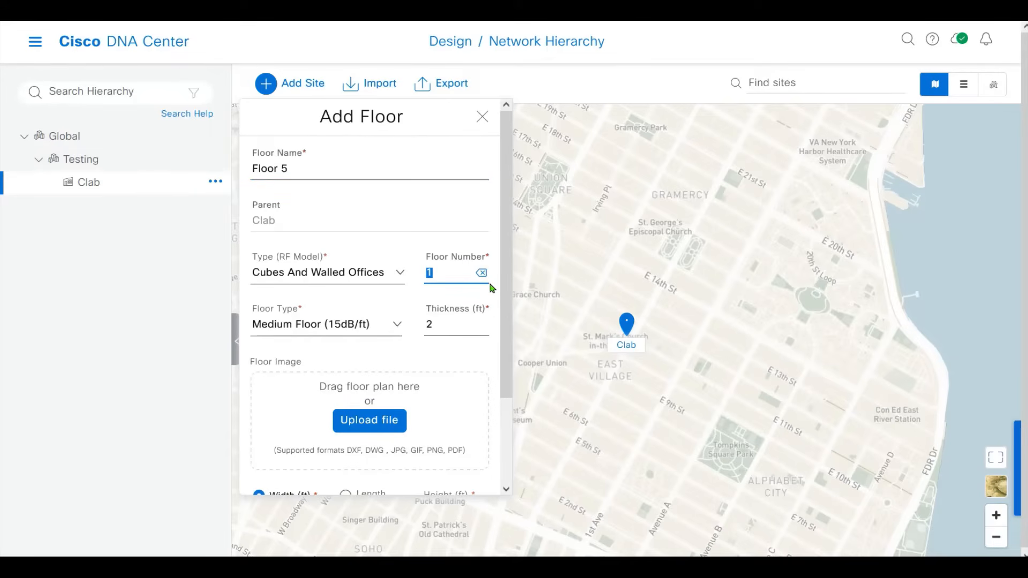
drag(498, 279, 492, 361)
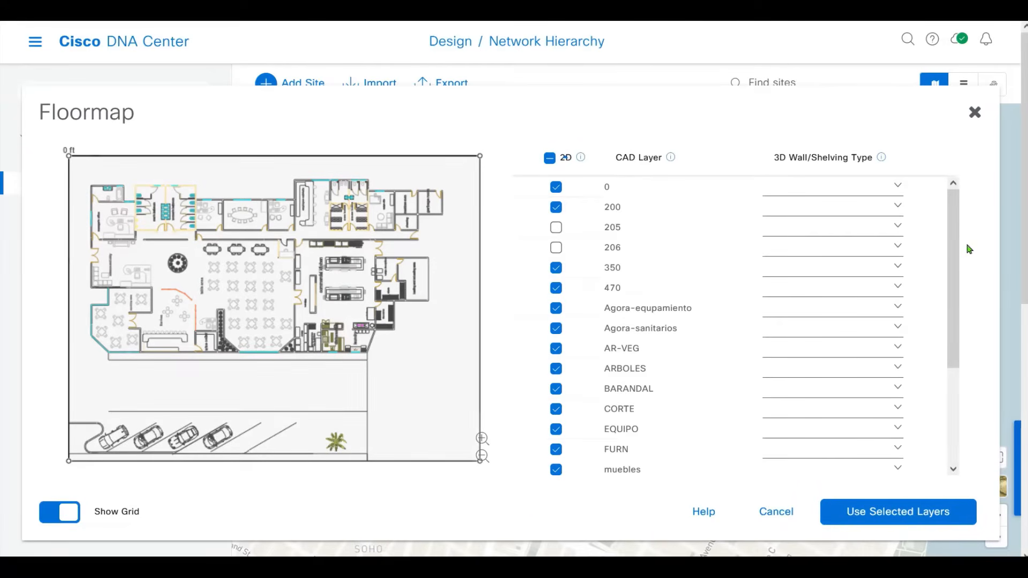
Use all CAD layers except 205 and 206 for the restaurant-01.dwg1_.dwg floor plan.
mouse_move(952, 208)
mouse_down()
mouse_move(952, 306)
mouse_move(951, 209)
mouse_up()
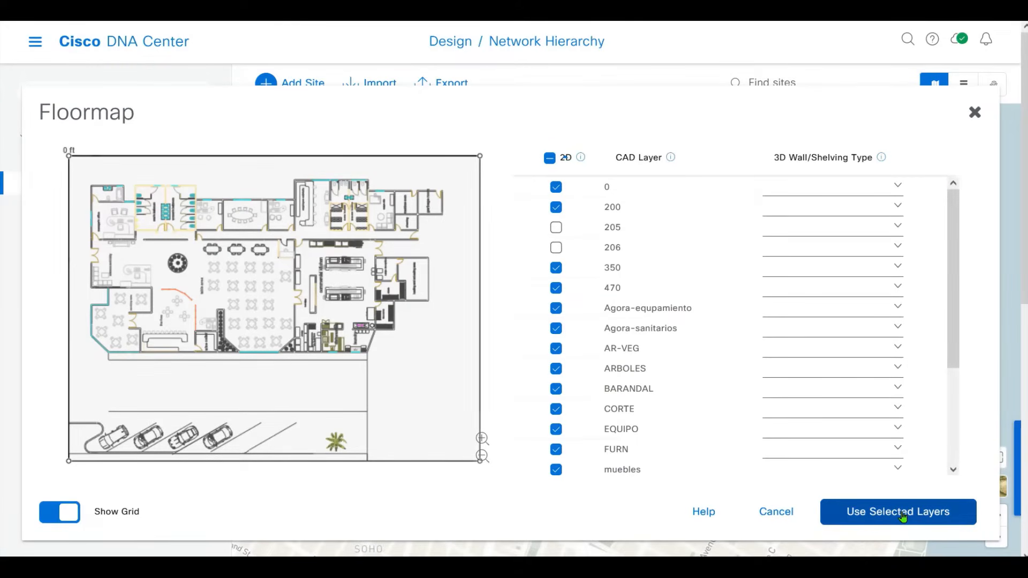
click(903, 516)
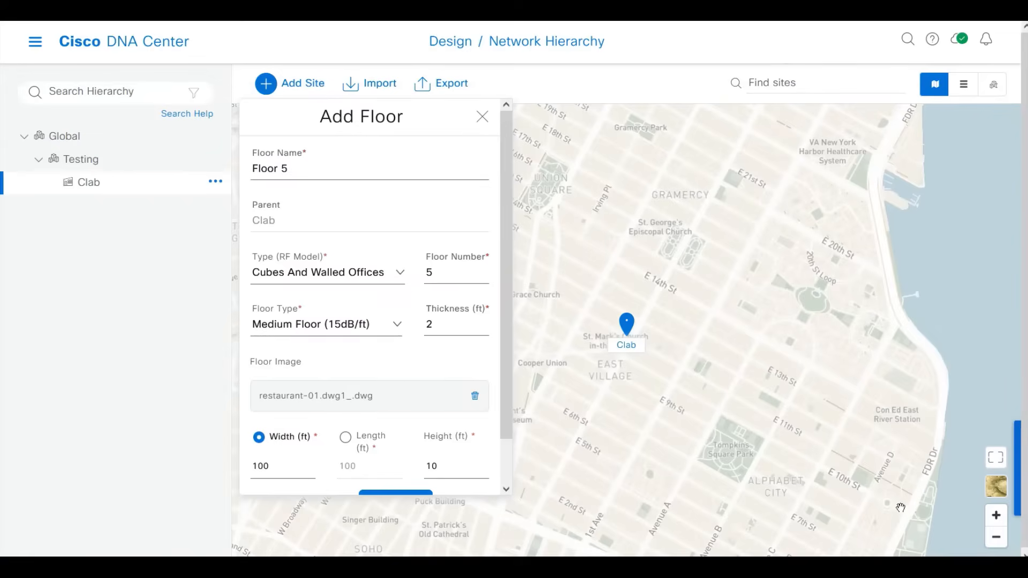
Attempt to add Floor 5, which raises a validation error on the floor dimensions.
drag(506, 339, 506, 420)
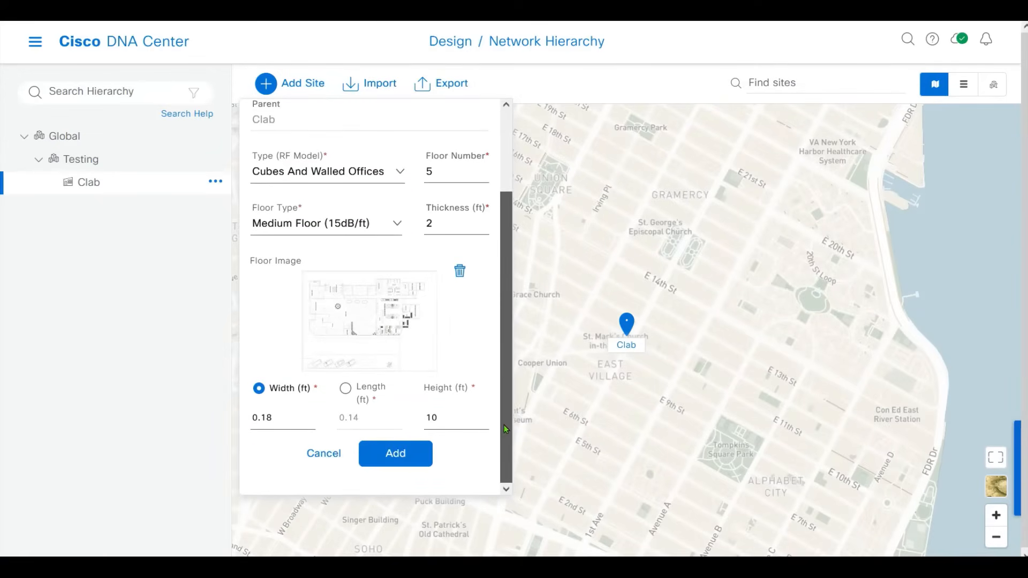
click(399, 464)
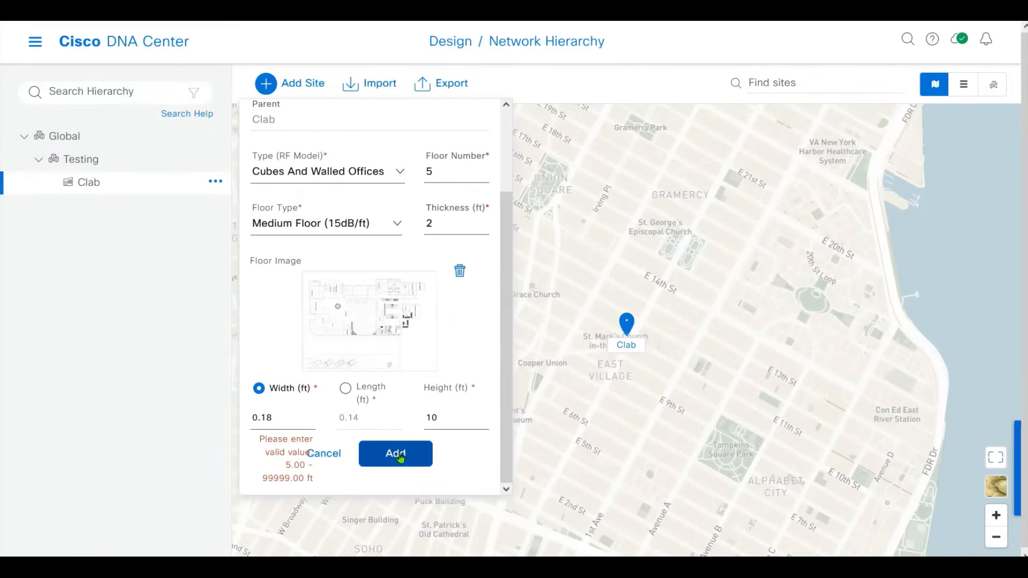
drag(271, 441, 338, 480)
click(332, 477)
Set Floor 5's width to 50 ft and length to 30 ft, then create the floor.
click(287, 411)
double_click(285, 420)
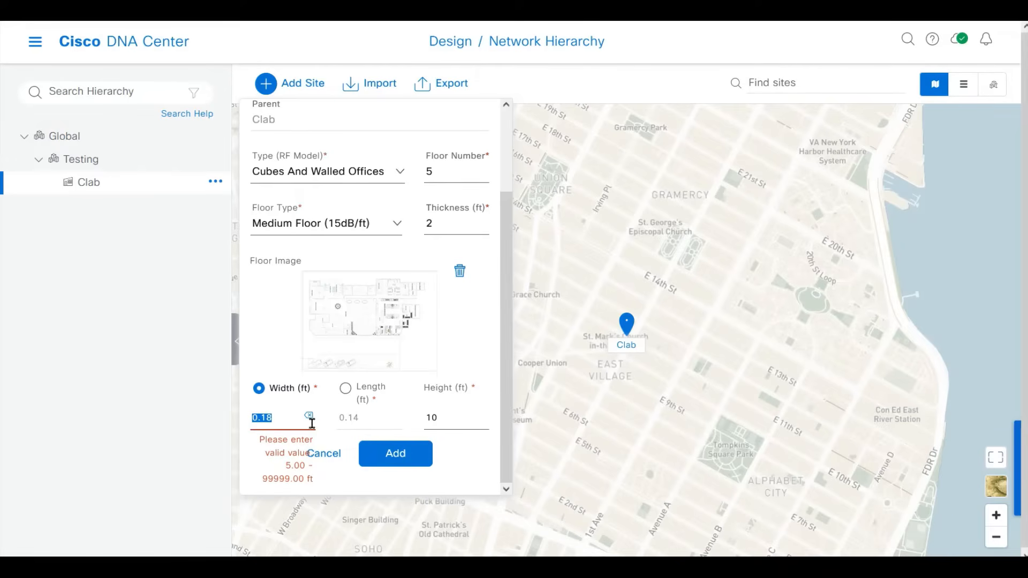
text(50)
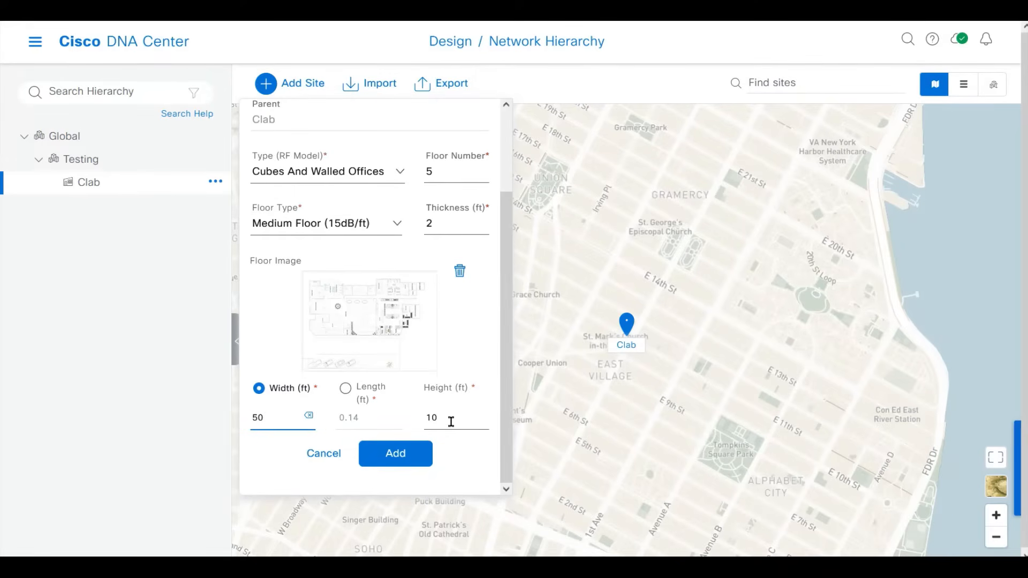
click(346, 392)
drag(375, 423, 315, 411)
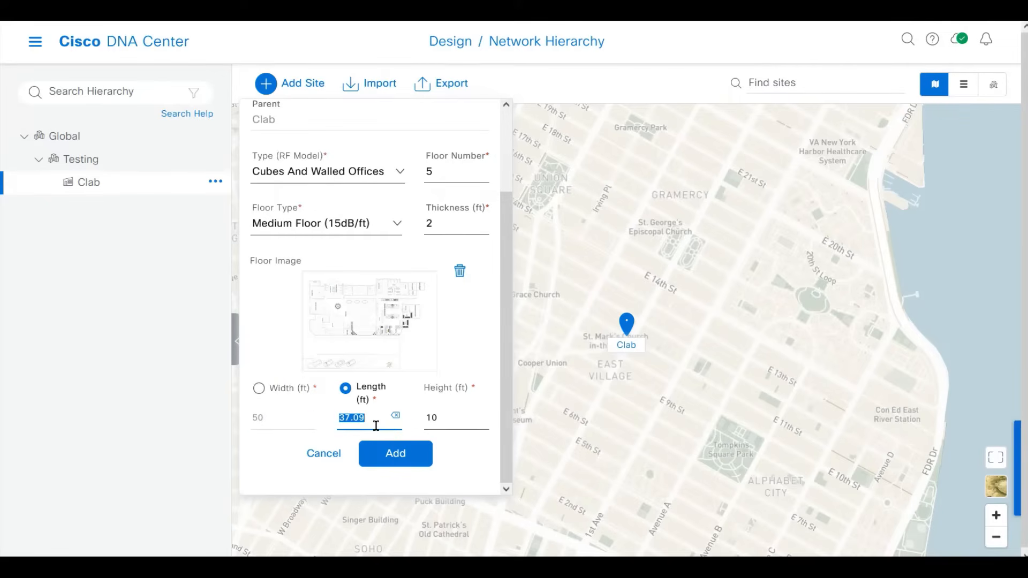
text(1)
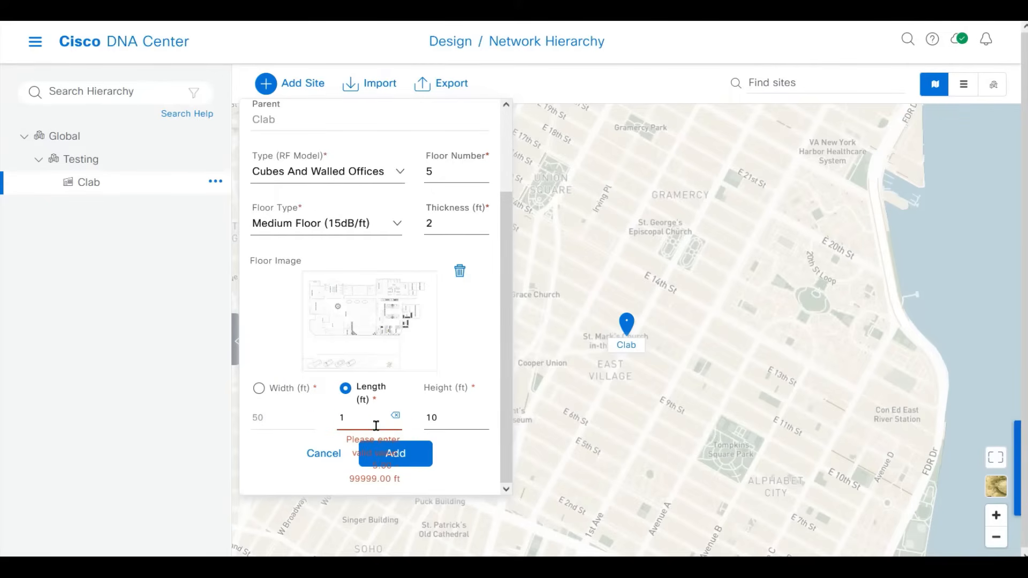
key(BackSpace)
text(30)
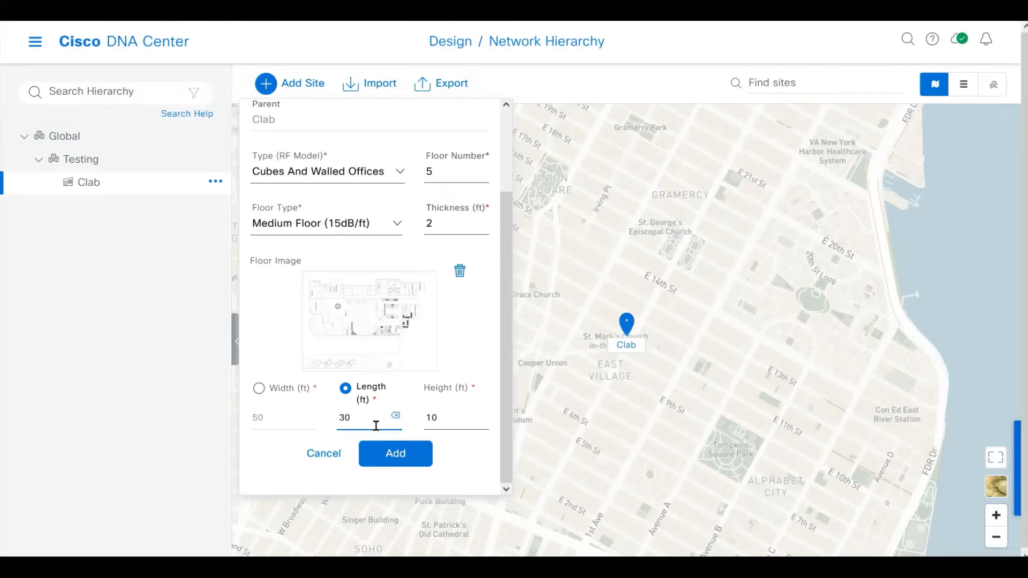
click(396, 453)
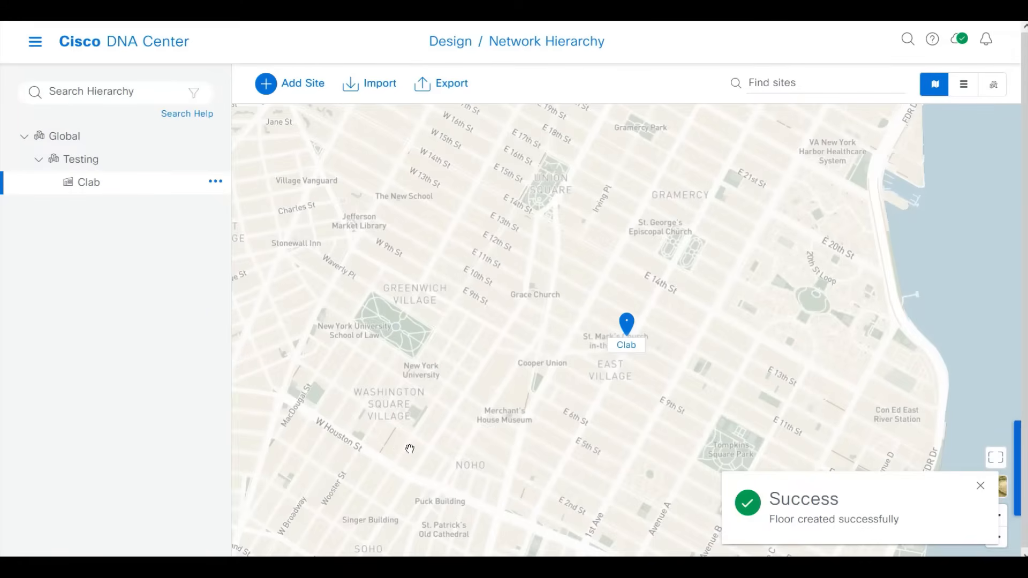
Expand Testing and Clab in the site tree and select Floor 5 to view its plan.
click(75, 163)
click(39, 161)
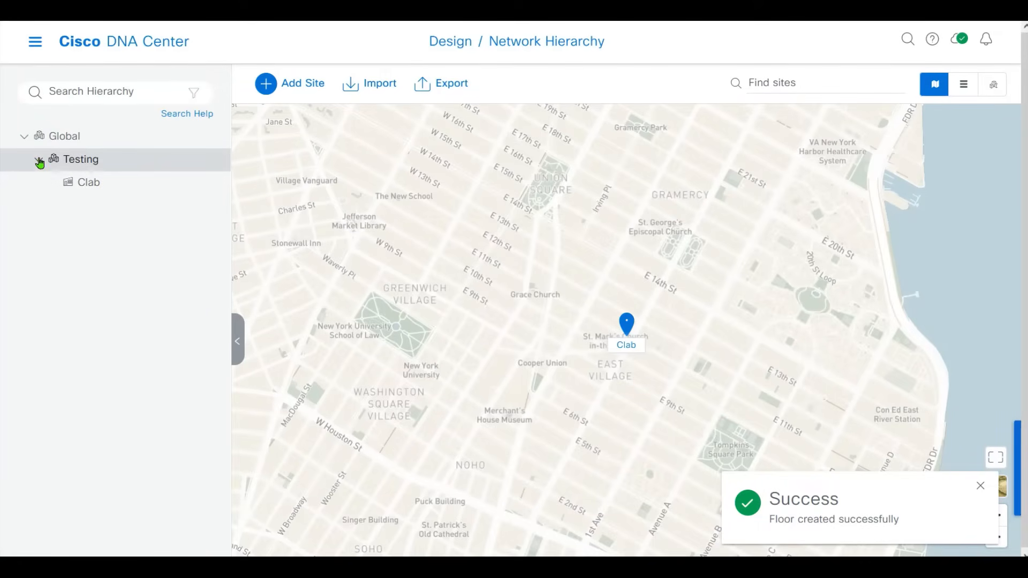
click(38, 160)
click(78, 185)
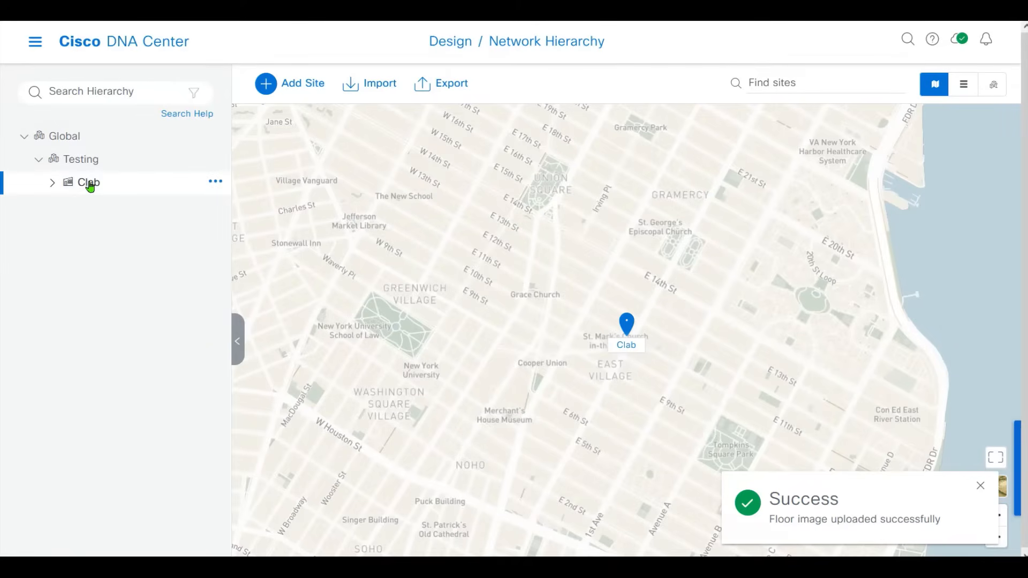
click(53, 183)
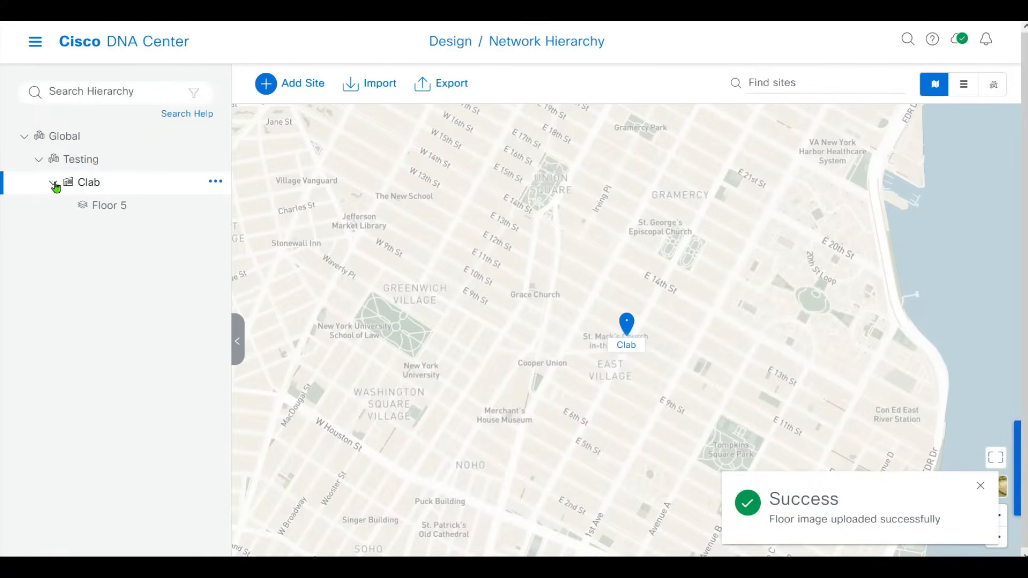
click(94, 208)
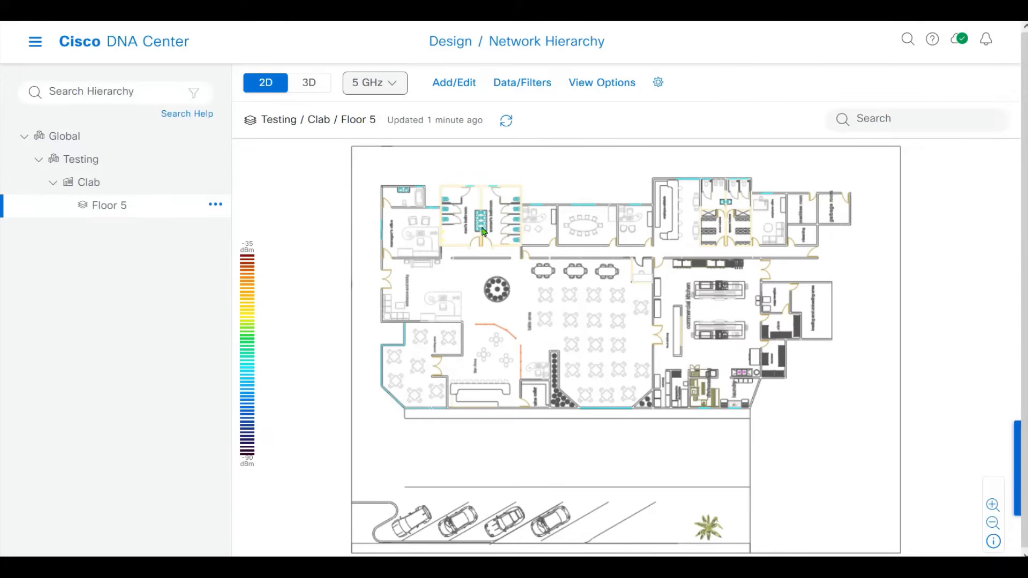
Show Design > Network Settings for the Testing area and bring up the Add Servers options.
click(34, 46)
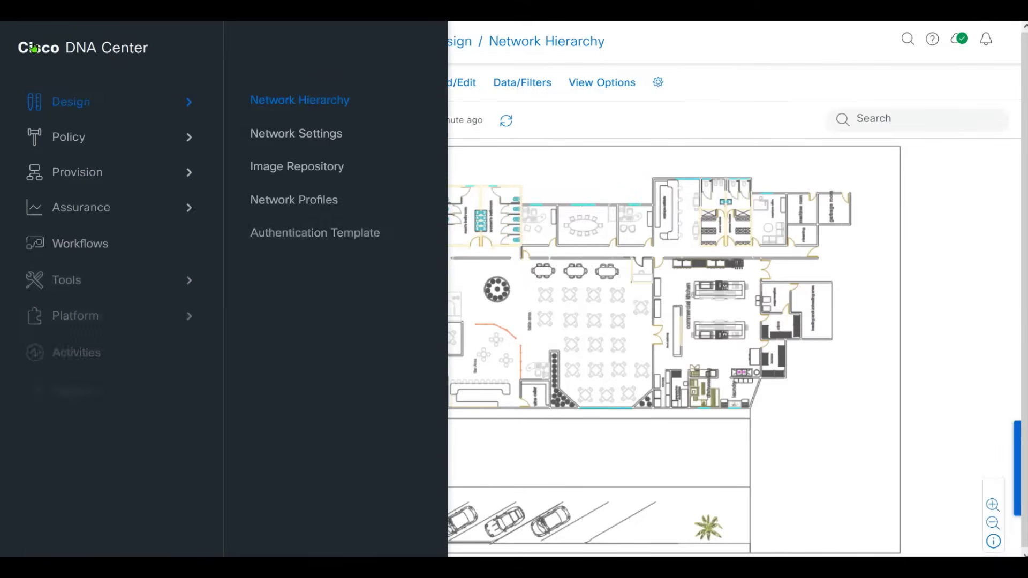
click(304, 135)
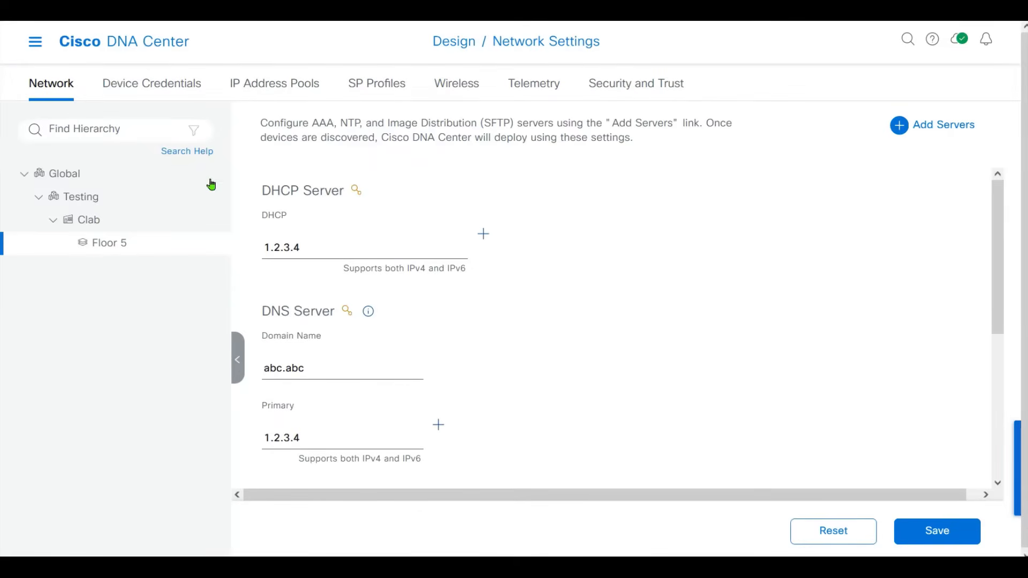
click(125, 198)
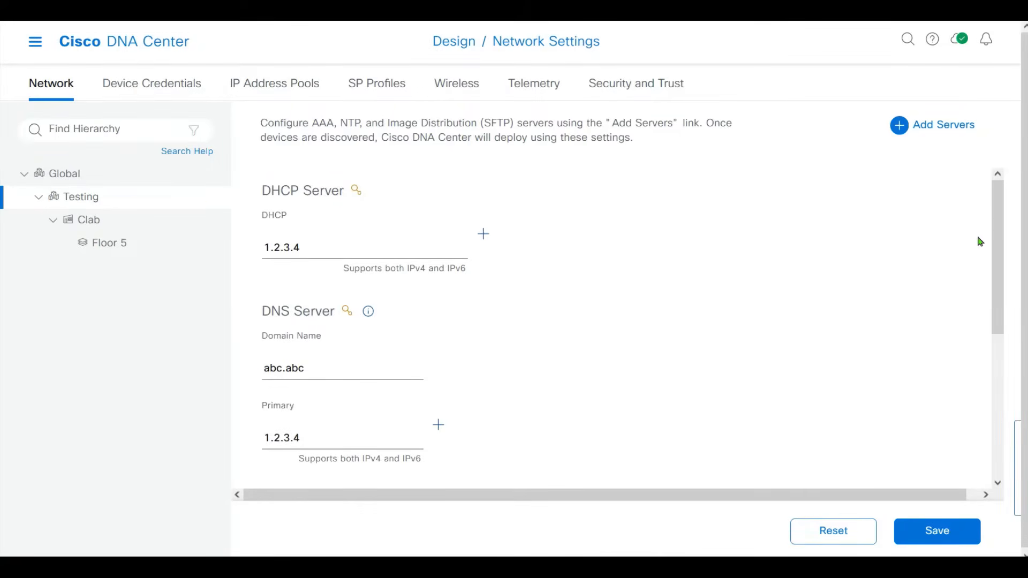
mouse_move(997, 217)
mouse_down()
mouse_move(994, 287)
mouse_move(967, 360)
mouse_move(997, 222)
mouse_up()
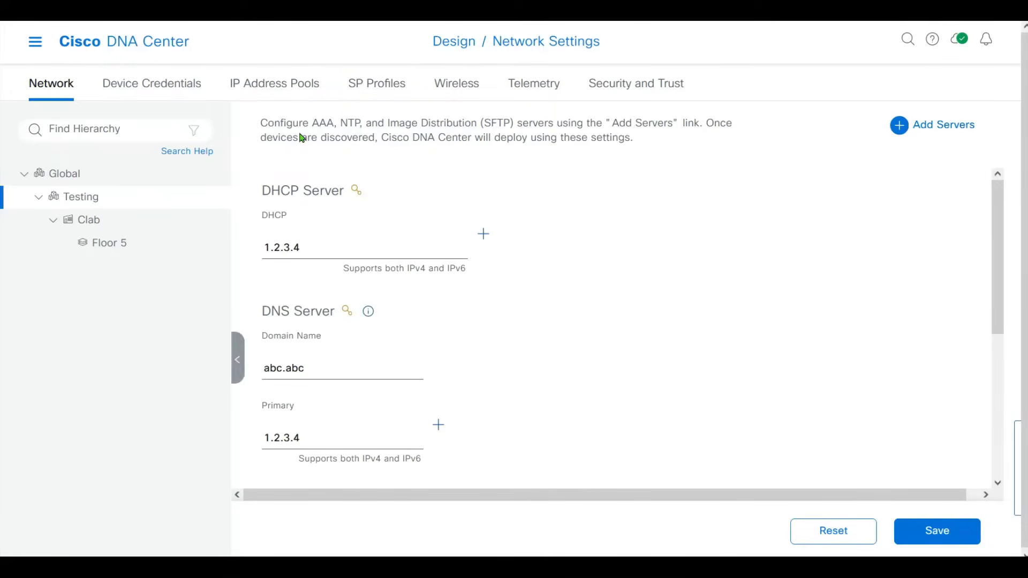
click(895, 131)
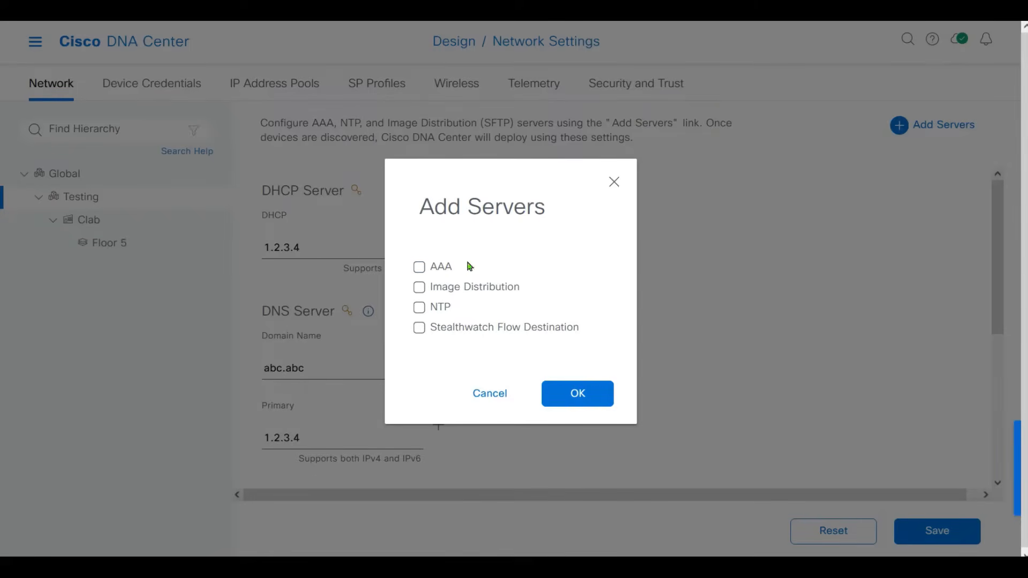
click(420, 266)
click(419, 308)
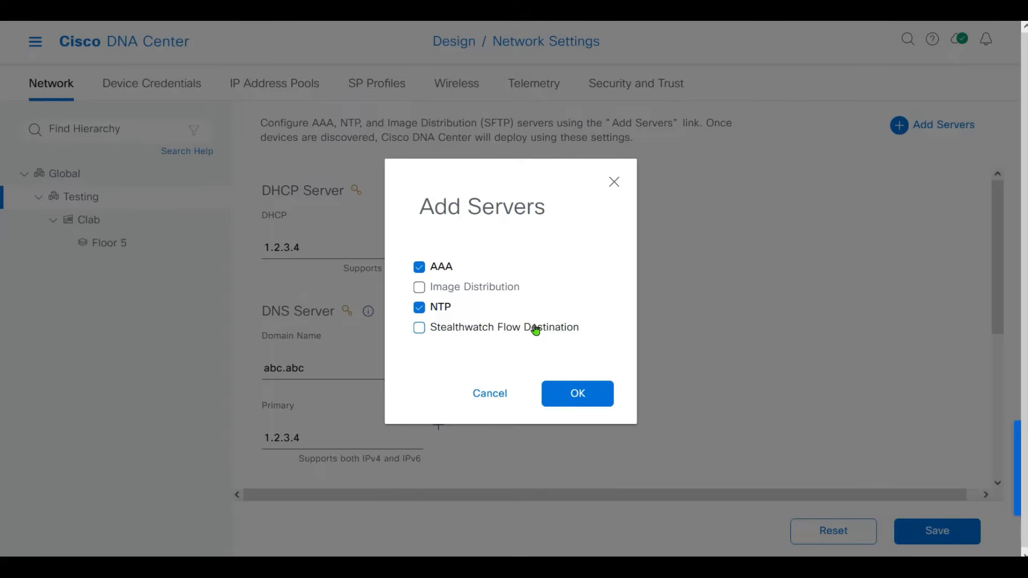
click(573, 395)
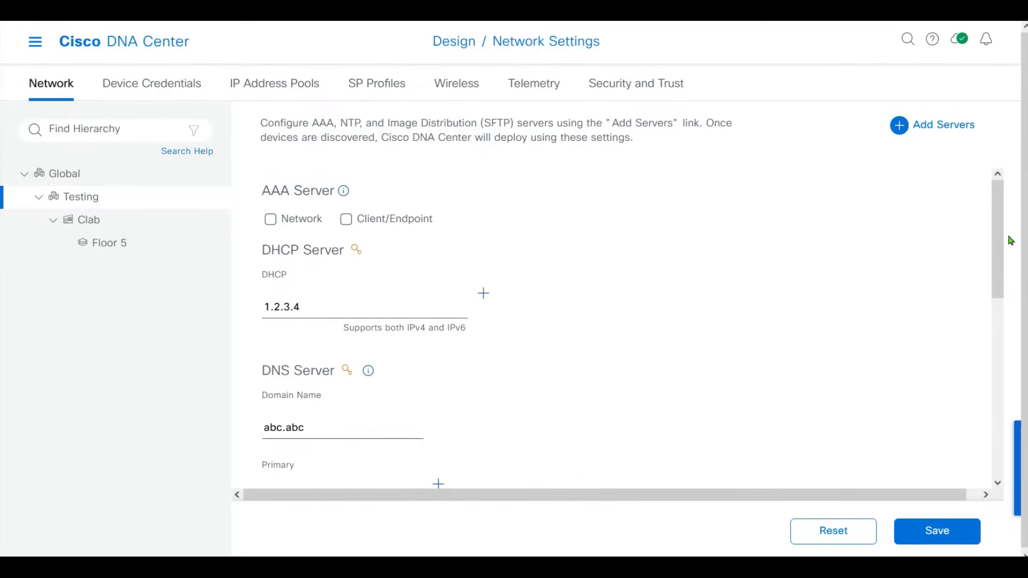
Enable Network and Client/Endpoint AAA, and set the Network server to ISE at 10.8.20.116.
click(283, 222)
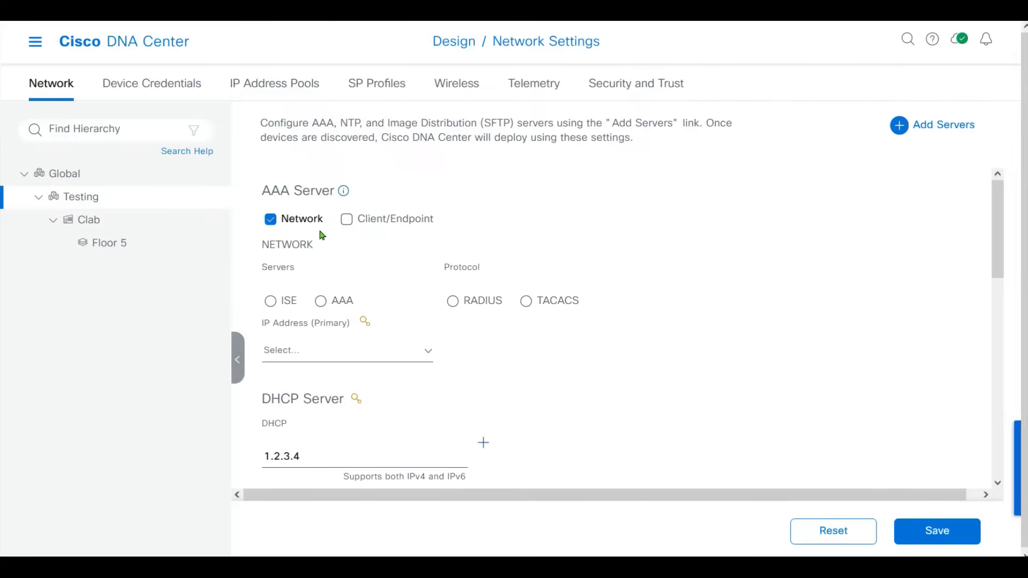
click(345, 220)
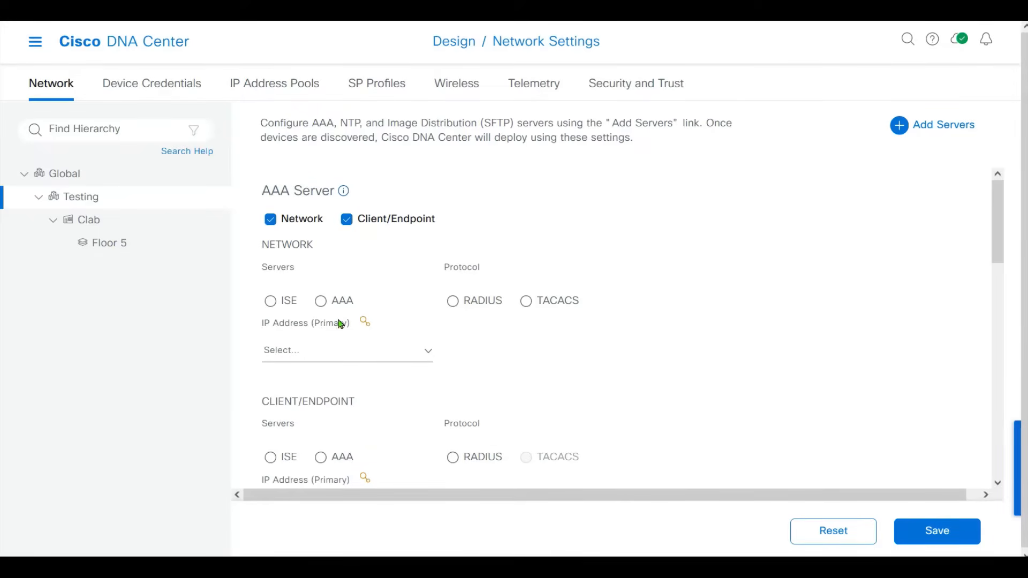
click(270, 303)
click(415, 350)
click(325, 385)
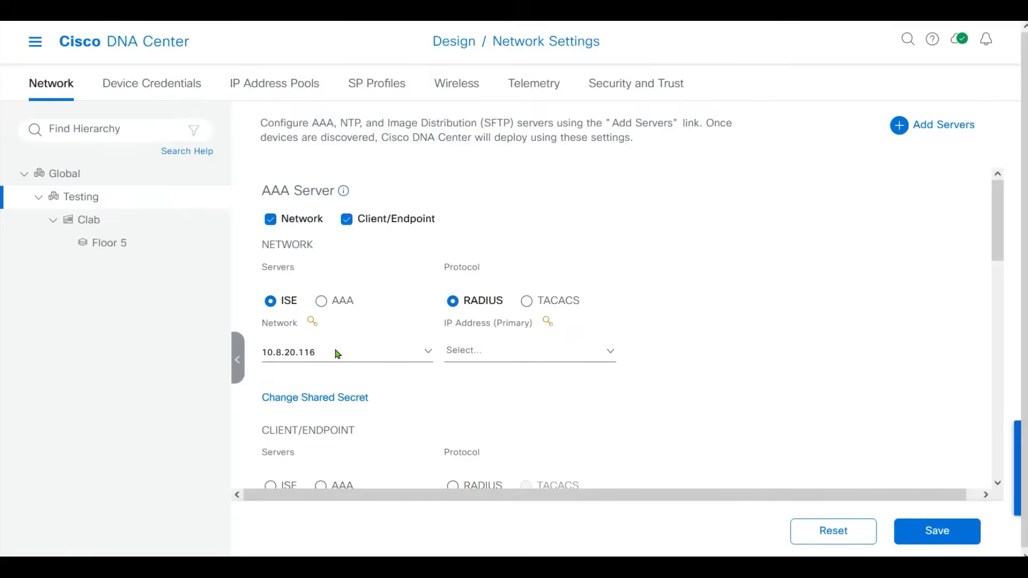
click(514, 349)
click(499, 412)
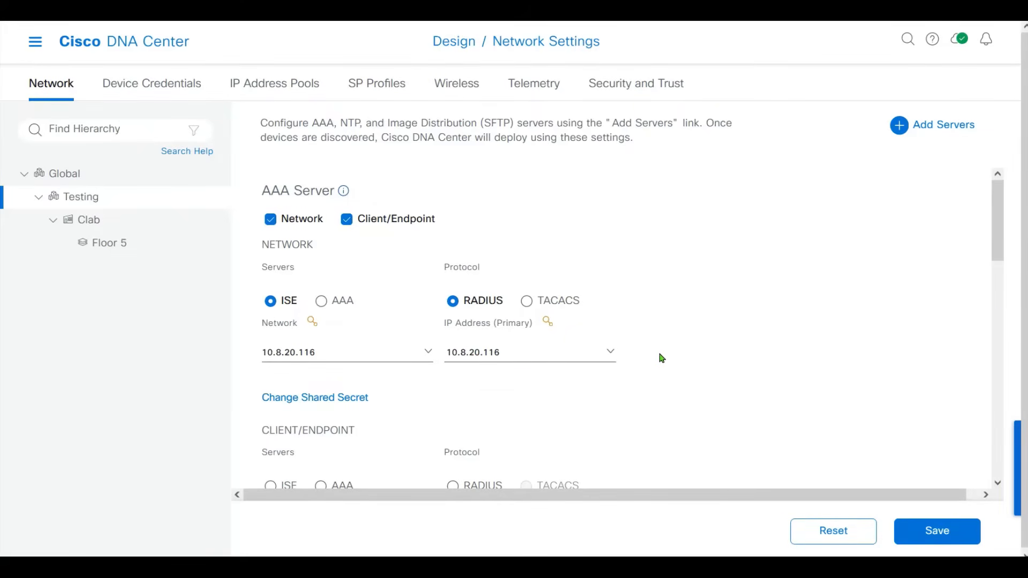
Set the Client/Endpoint AAA server to ISE with server and primary IP 10.8.20.116.
scroll(997, 246, down, 3)
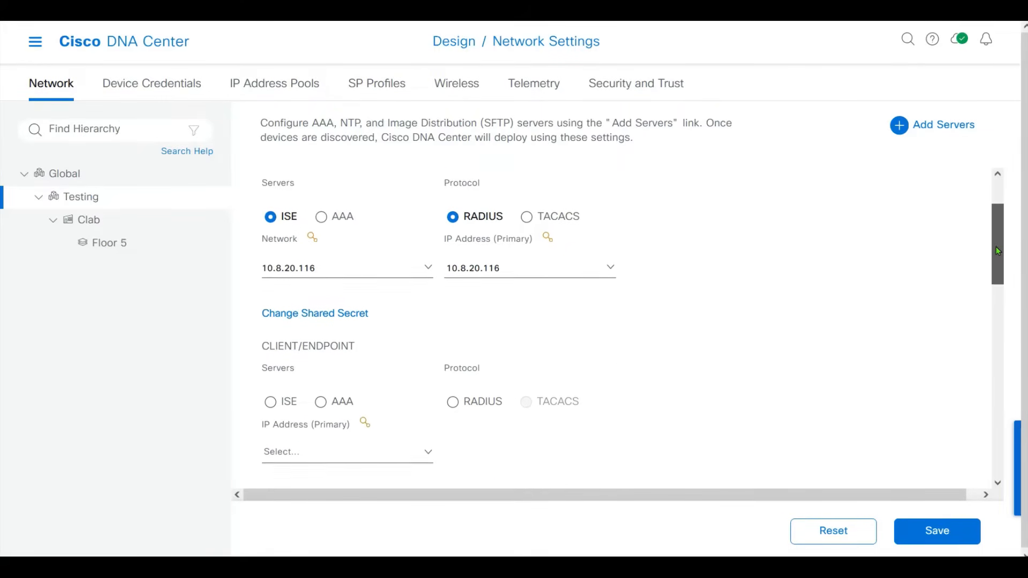
click(270, 358)
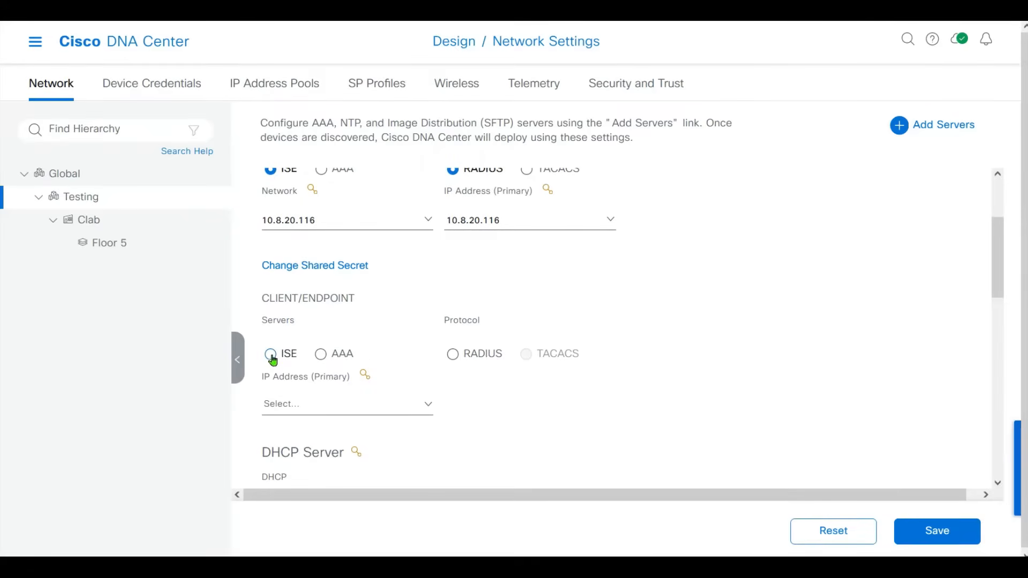
click(397, 412)
click(367, 436)
click(488, 408)
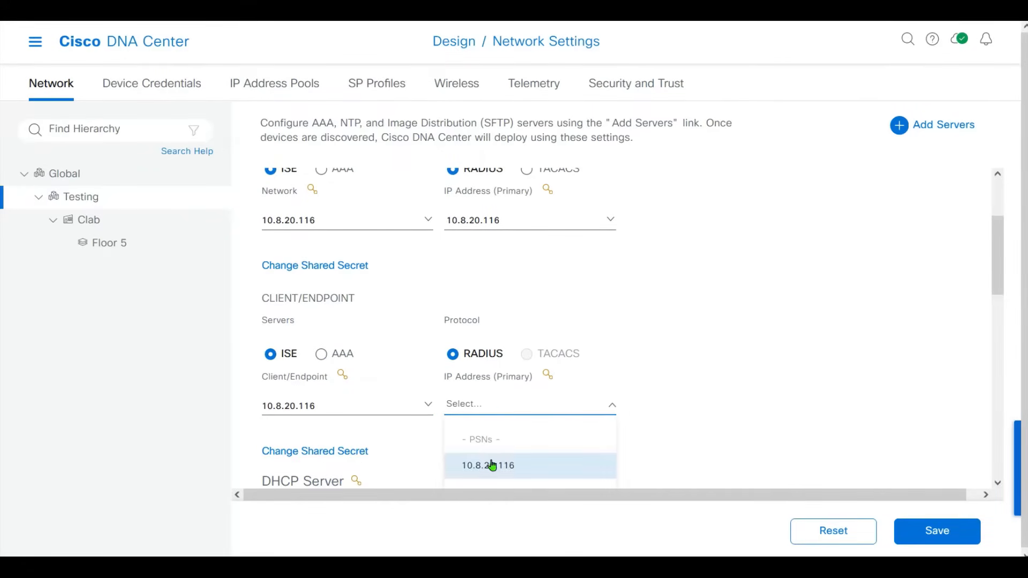
click(495, 460)
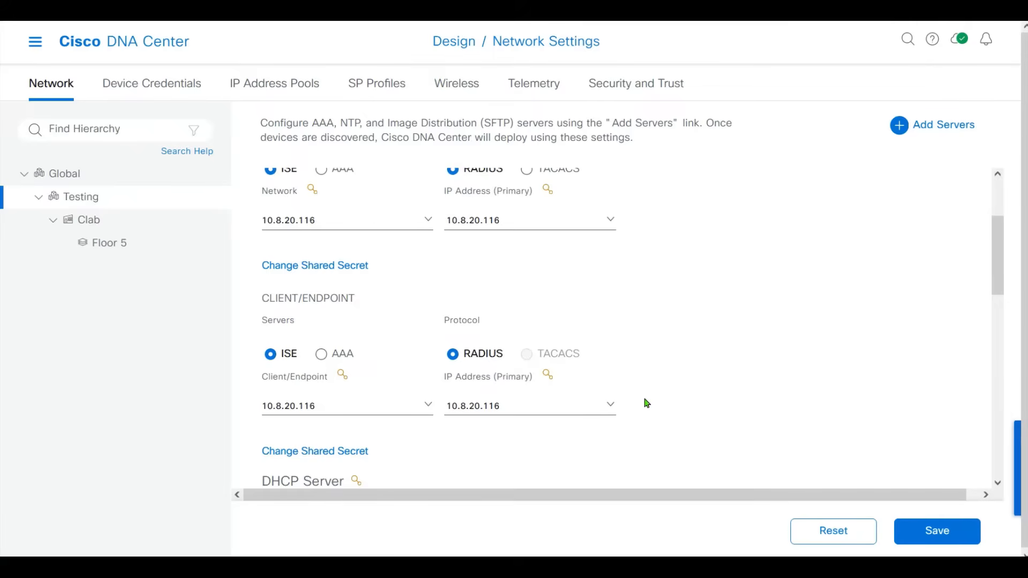
drag(998, 249, 995, 229)
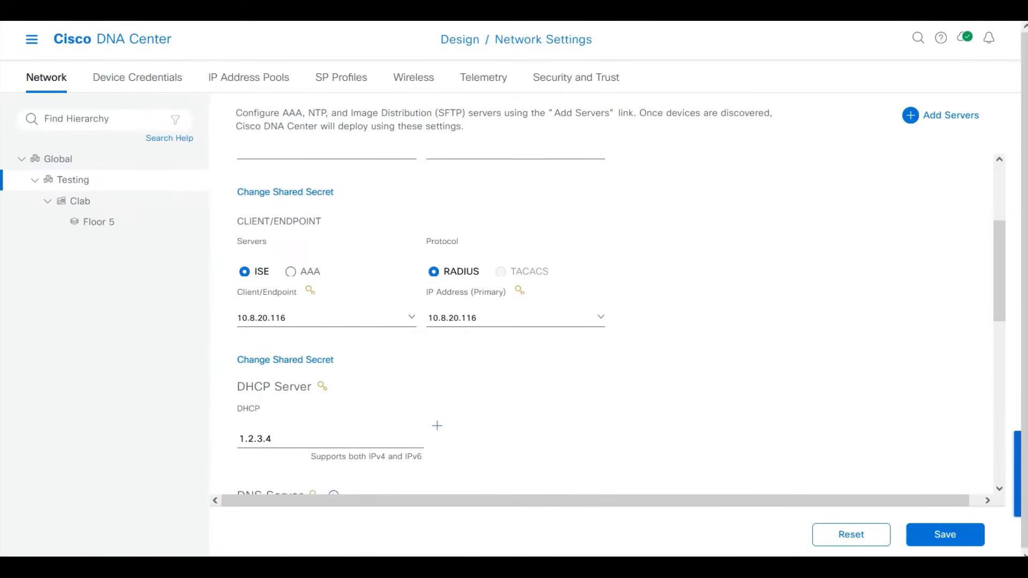
Replace the DHCP server address 1.2.3.4 with 10.1.2.240.
drag(1000, 284, 1000, 307)
click(325, 363)
key(ctrl+a)
text(10)
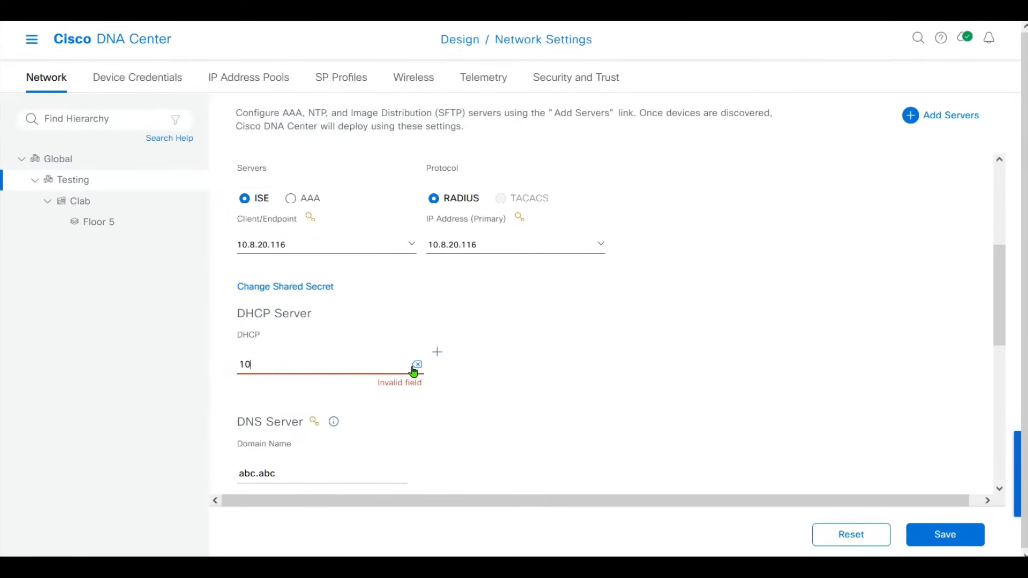
text(.1.2.240)
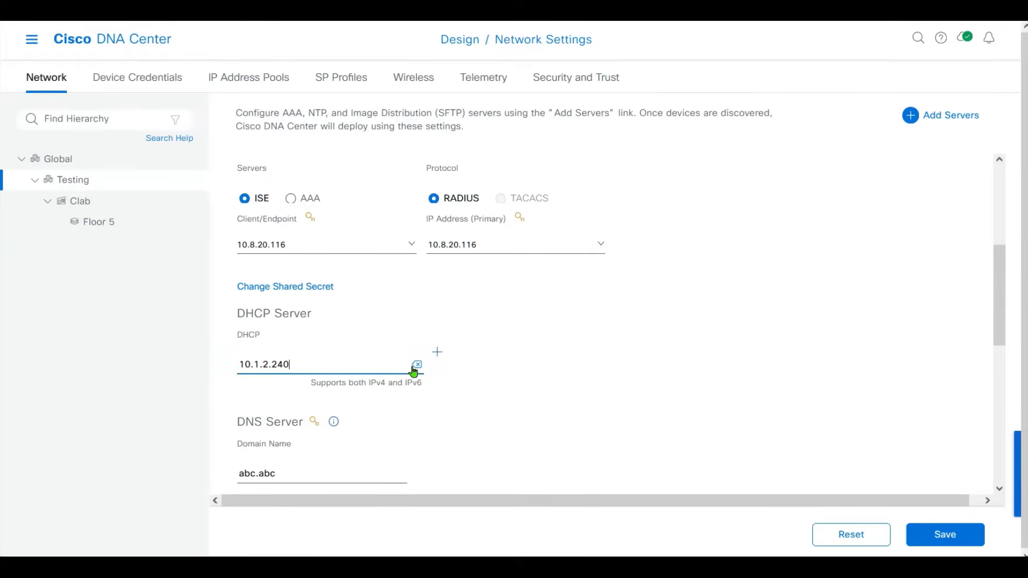
drag(1007, 280, 1006, 322)
scroll(1009, 306, down, 1)
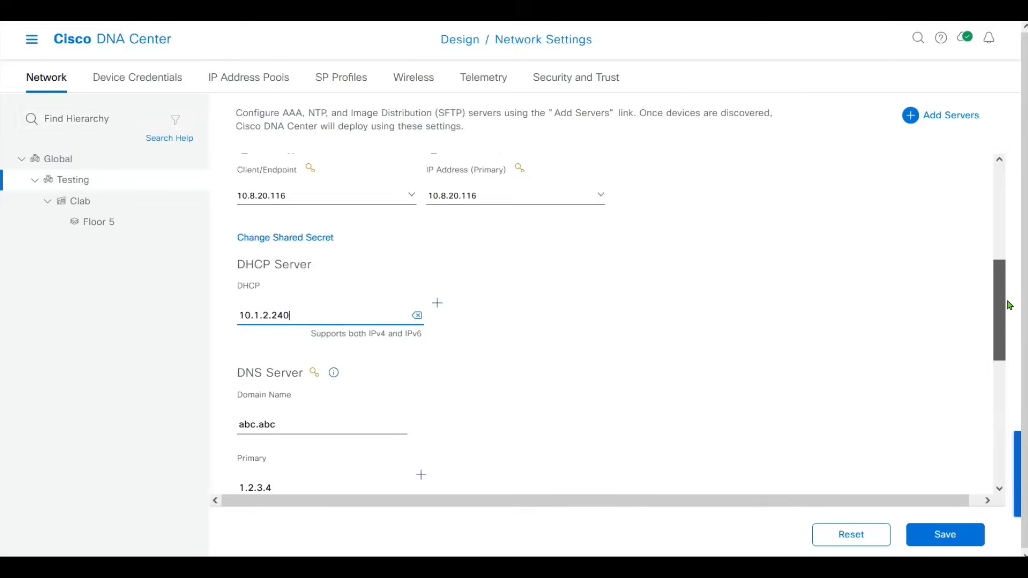
Set the DNS domain name to clab.com and primary DNS server to 10.1.2.240.
drag(300, 280, 235, 297)
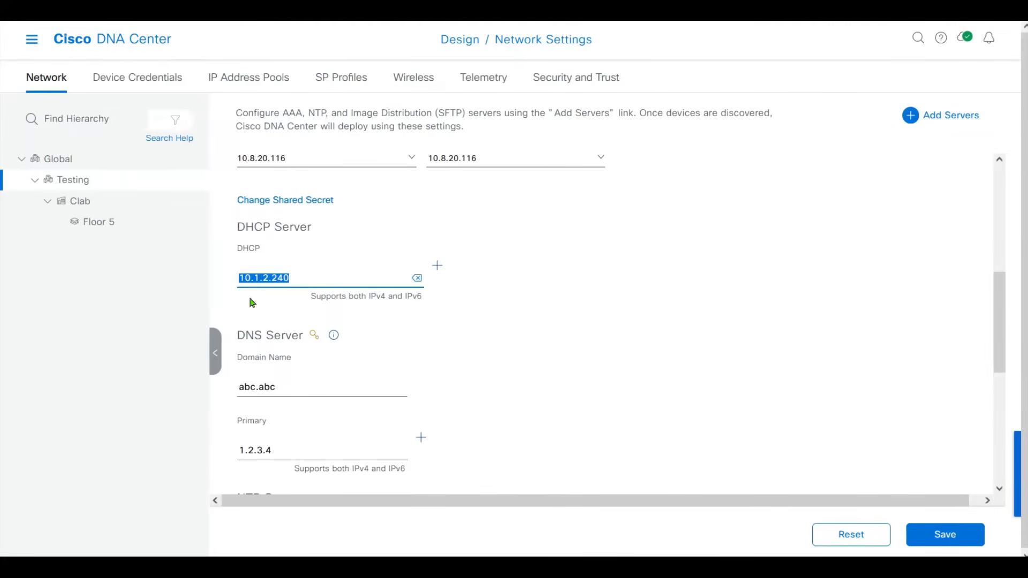
key(ctrl+c)
drag(316, 395, 211, 394)
key(ctrl+v)
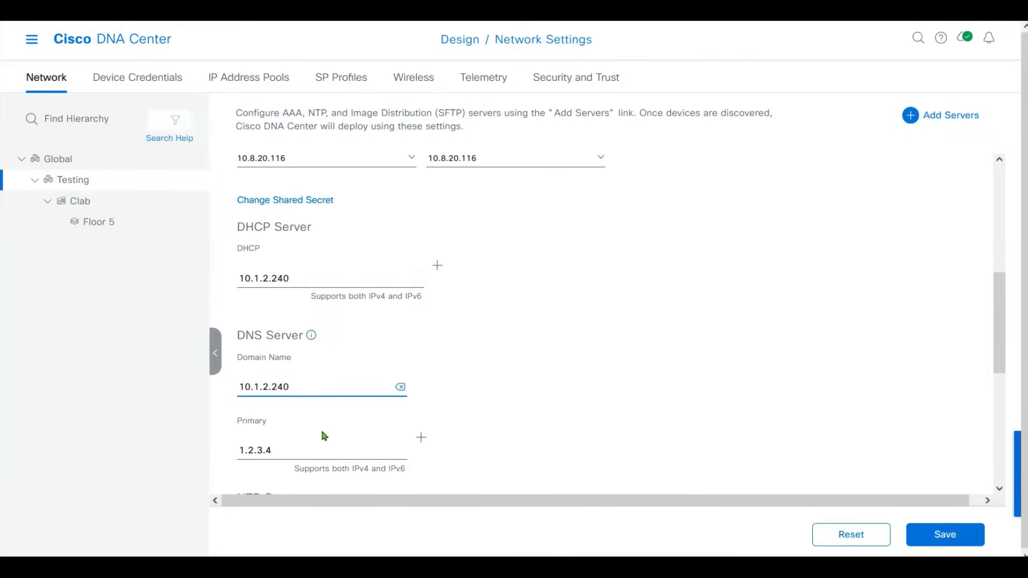
drag(307, 396, 222, 392)
text(clab)
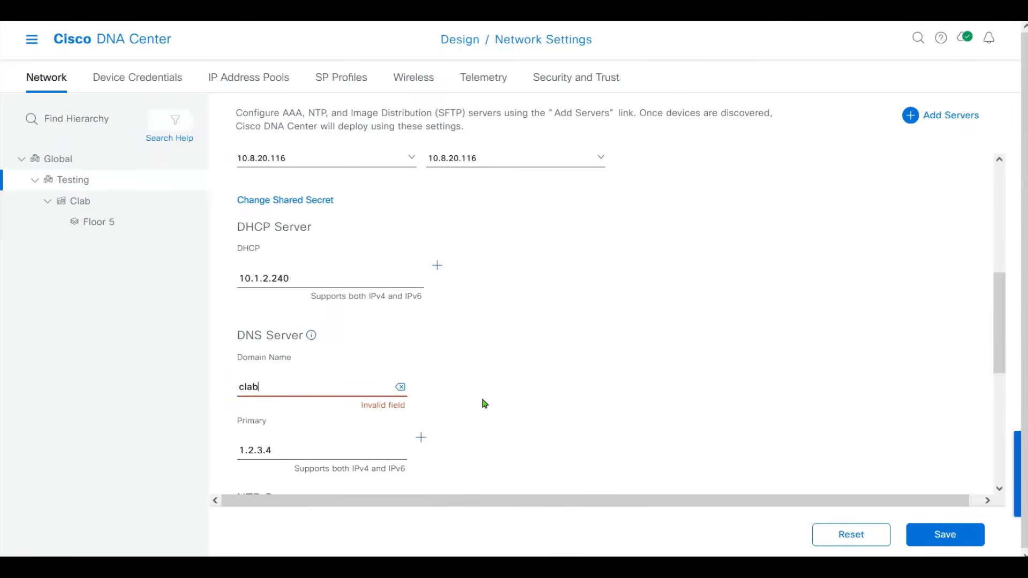
text(.com)
double_click(289, 449)
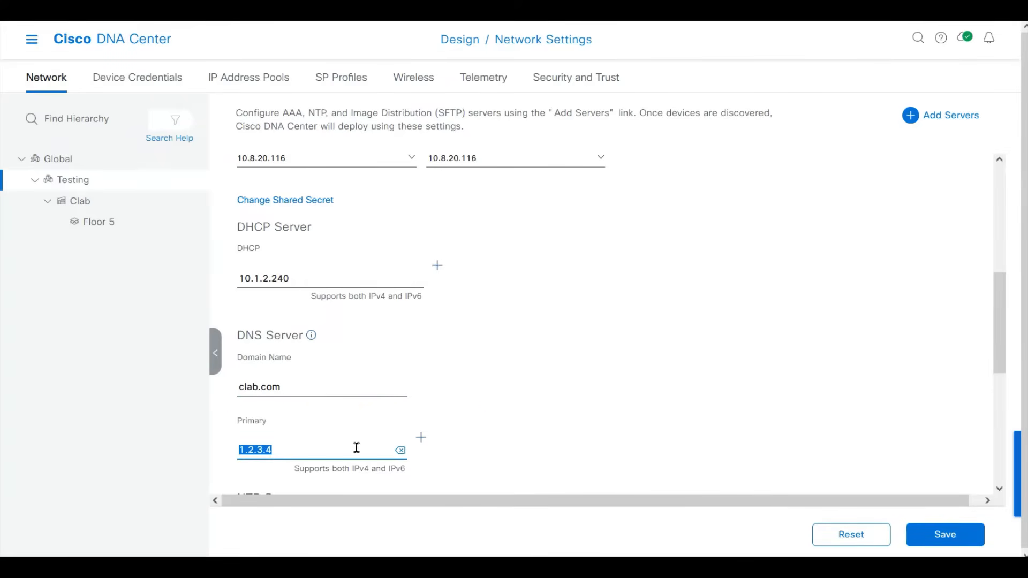
key(ctrl+v)
Enter 10.8.25.131 as the NTP server address.
drag(999, 311, 996, 376)
click(318, 341)
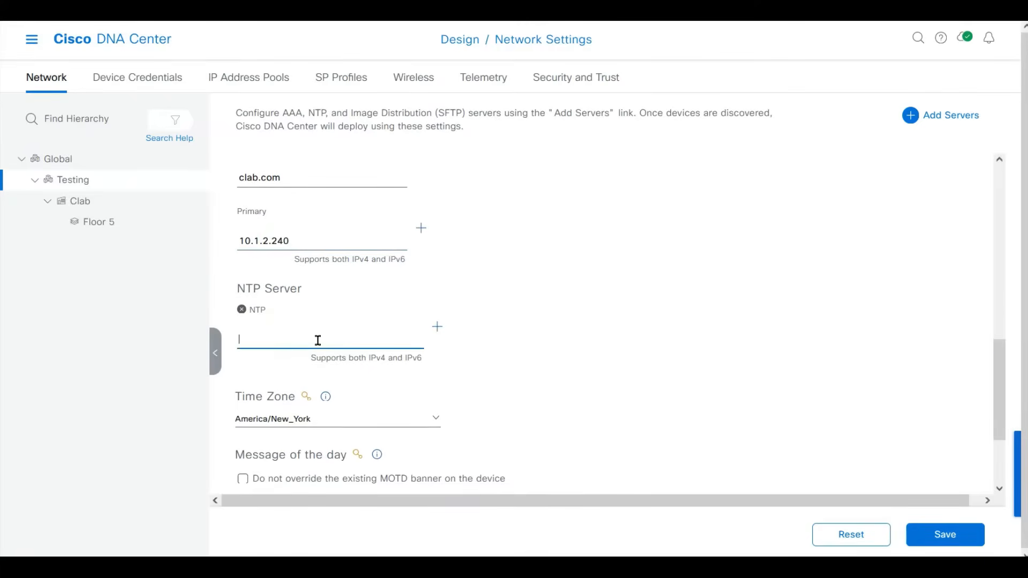
text(10.8.25.14)
click(541, 340)
drag(1003, 357, 997, 391)
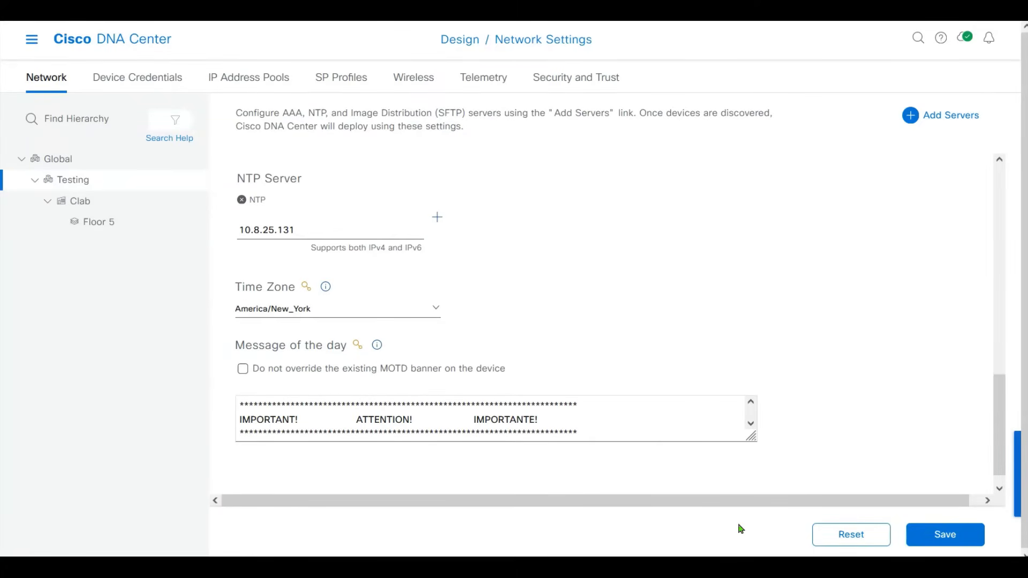
Save Testing's network server settings and dismiss the information and success notifications.
click(131, 86)
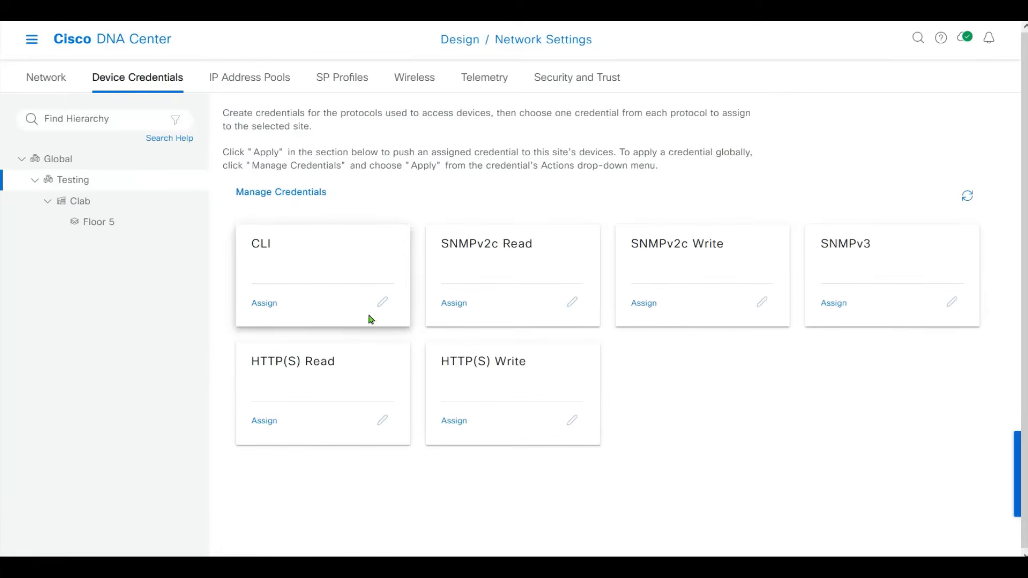
click(37, 77)
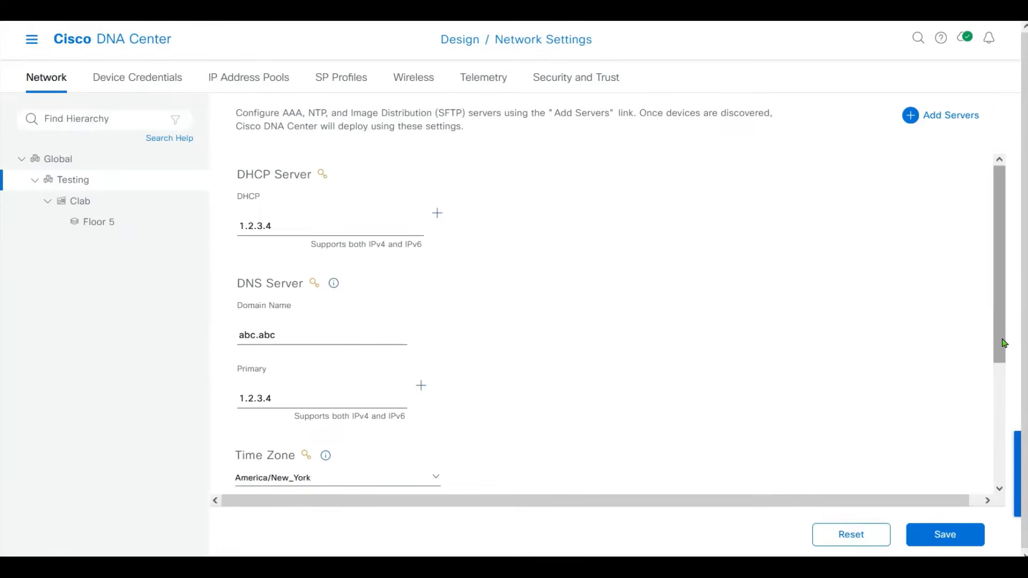
drag(1005, 328, 997, 241)
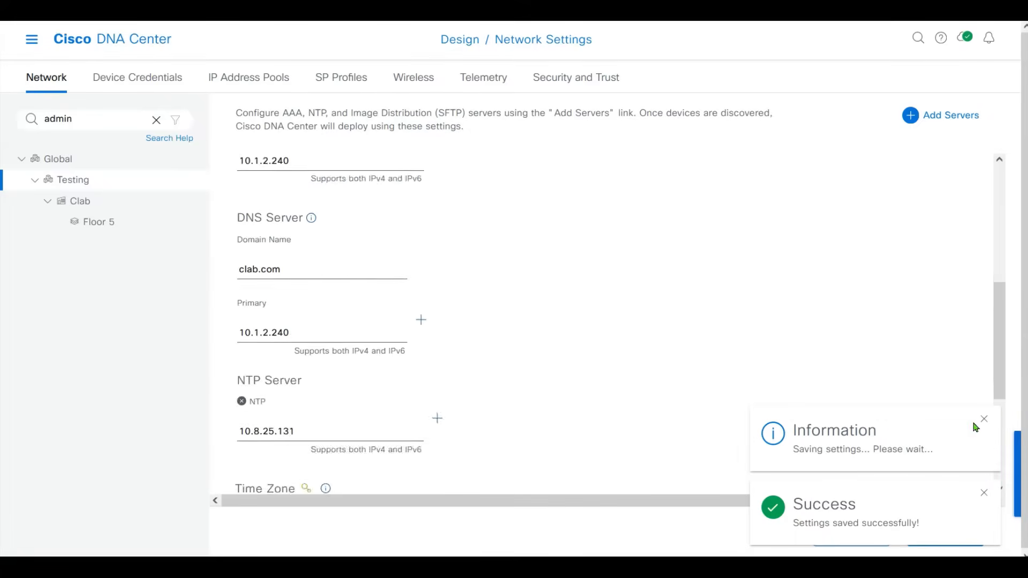
drag(997, 390, 1005, 443)
click(984, 419)
click(985, 493)
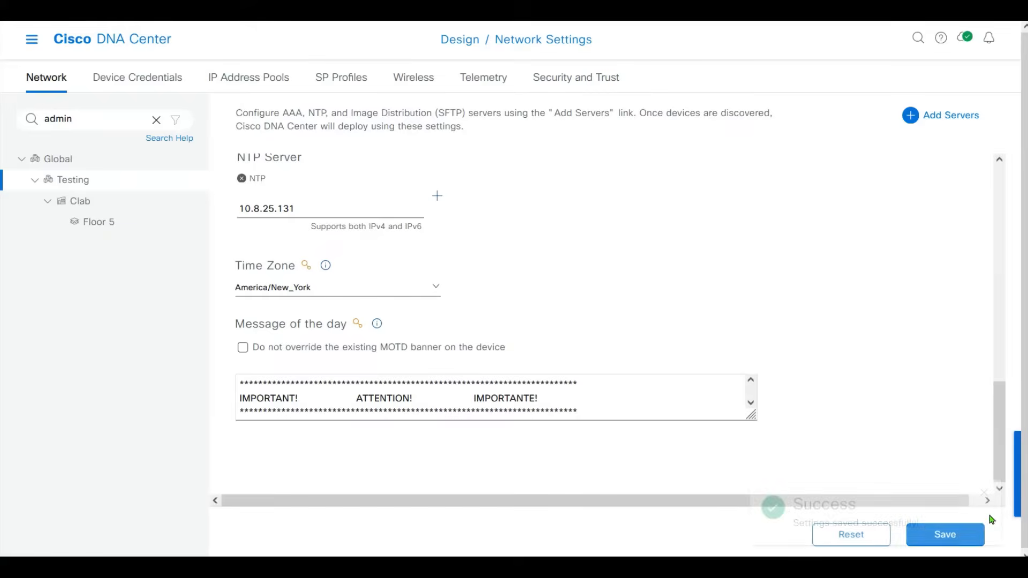
click(107, 87)
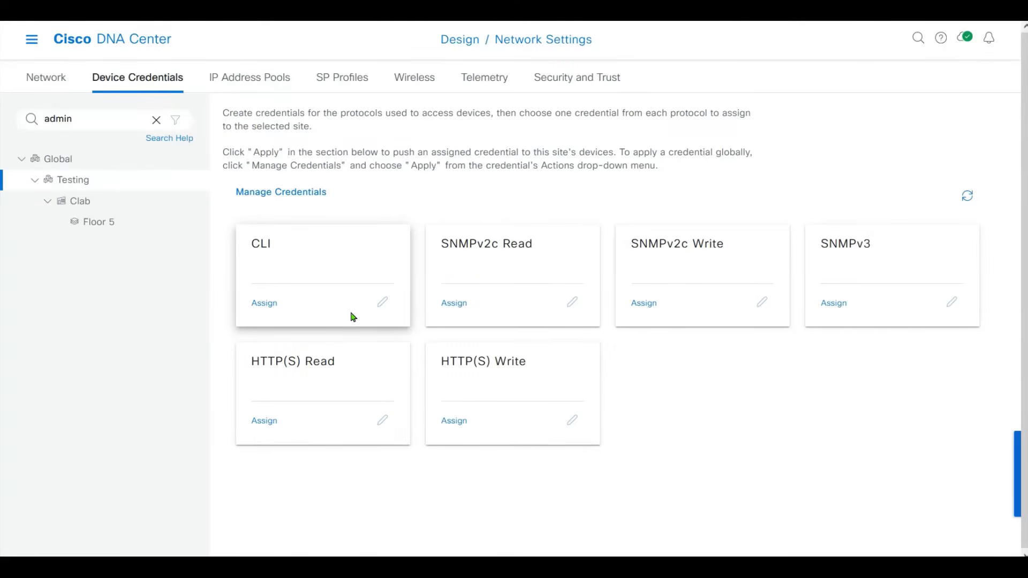
Create a CLI credential named device_admin with username admin and its passwords.
click(260, 193)
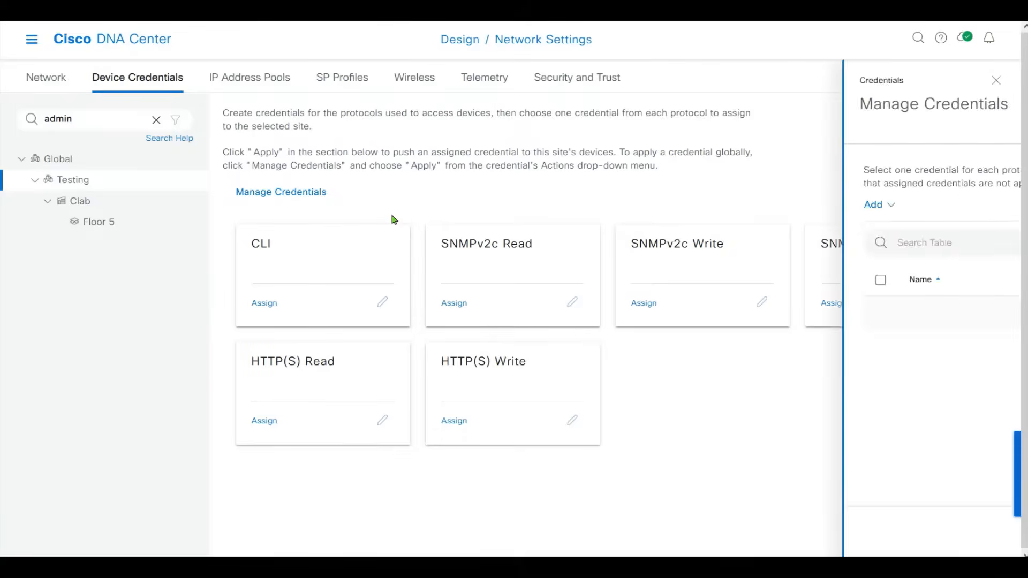
mouse_move(547, 207)
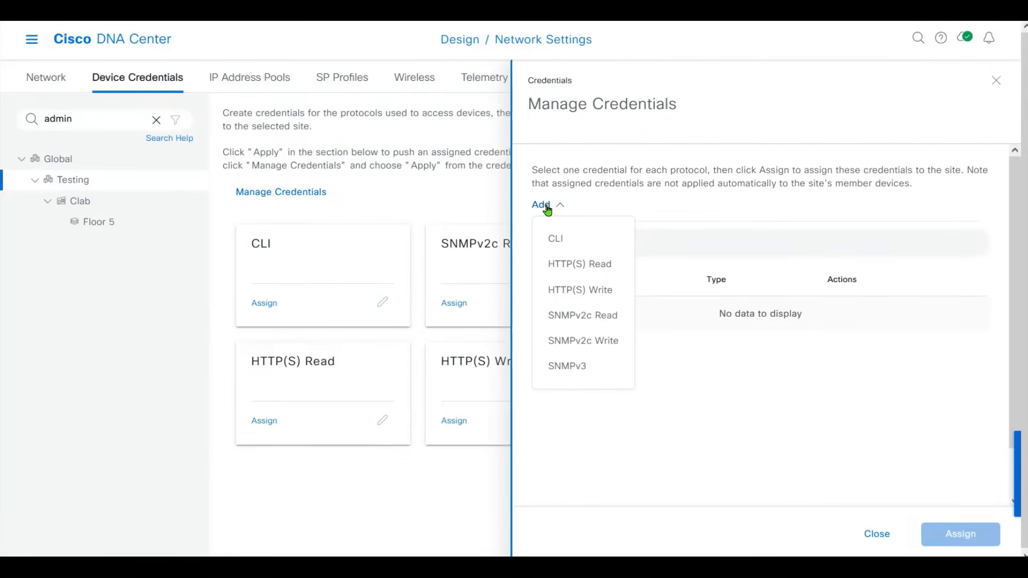
click(572, 244)
click(754, 187)
text(d)
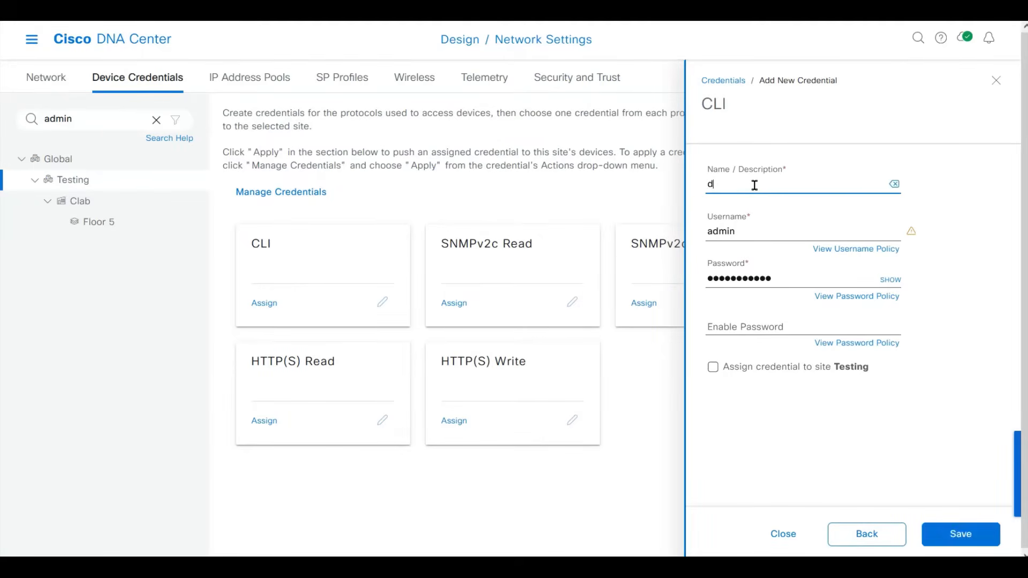
text(evice_admin)
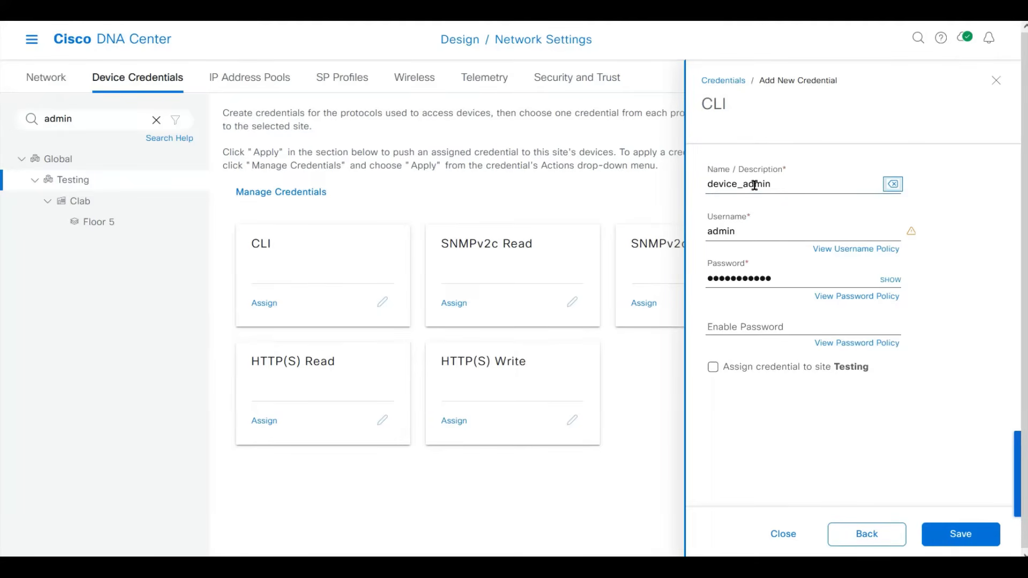
key(Tab)
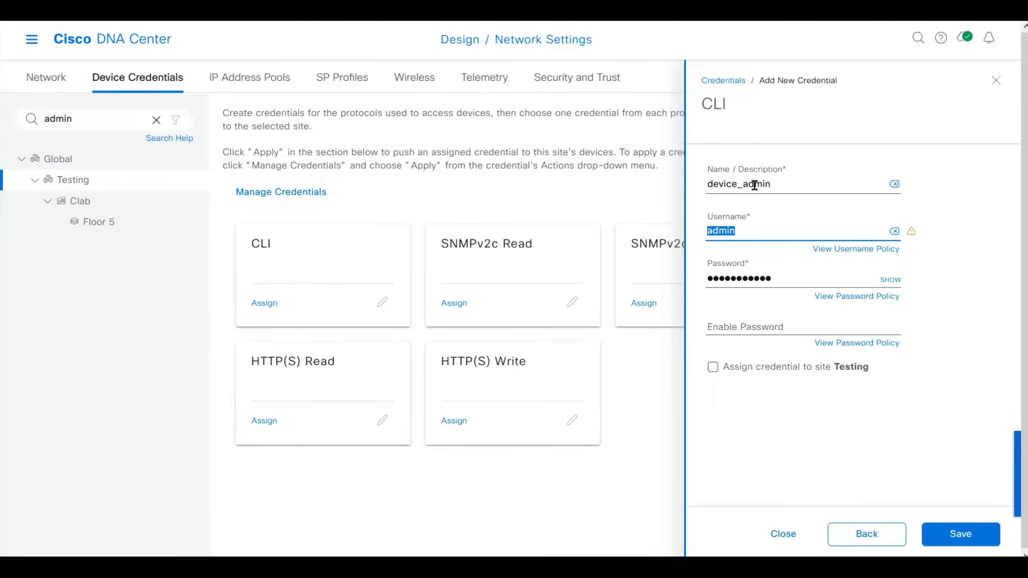
key(Tab)
key(Tab)
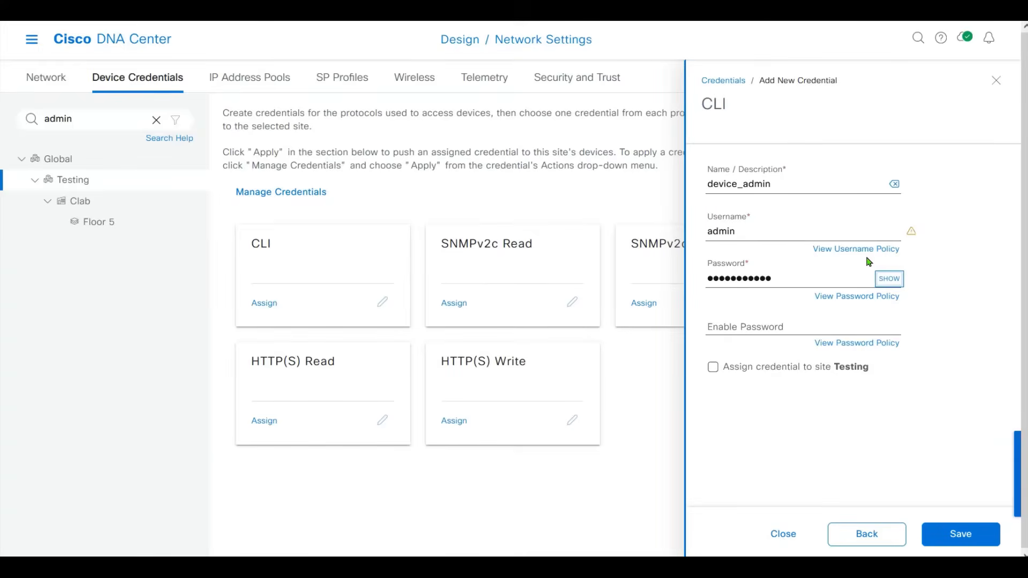
click(789, 320)
text(******)
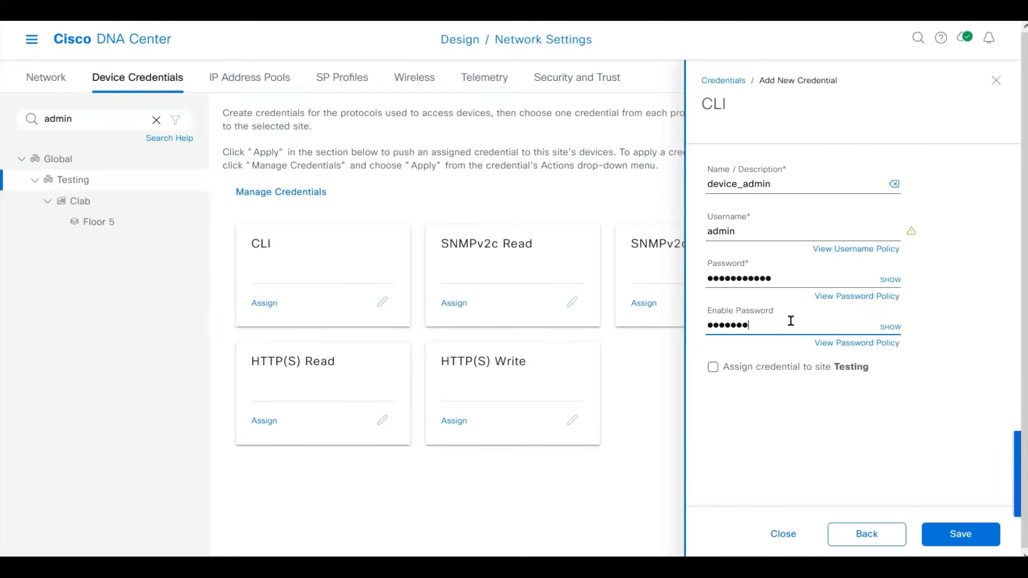
key(BackSpace)
key(BackSpace)
text(************)
Assign device_admin to site Testing, save it, and dismiss the notifications.
click(712, 367)
click(960, 536)
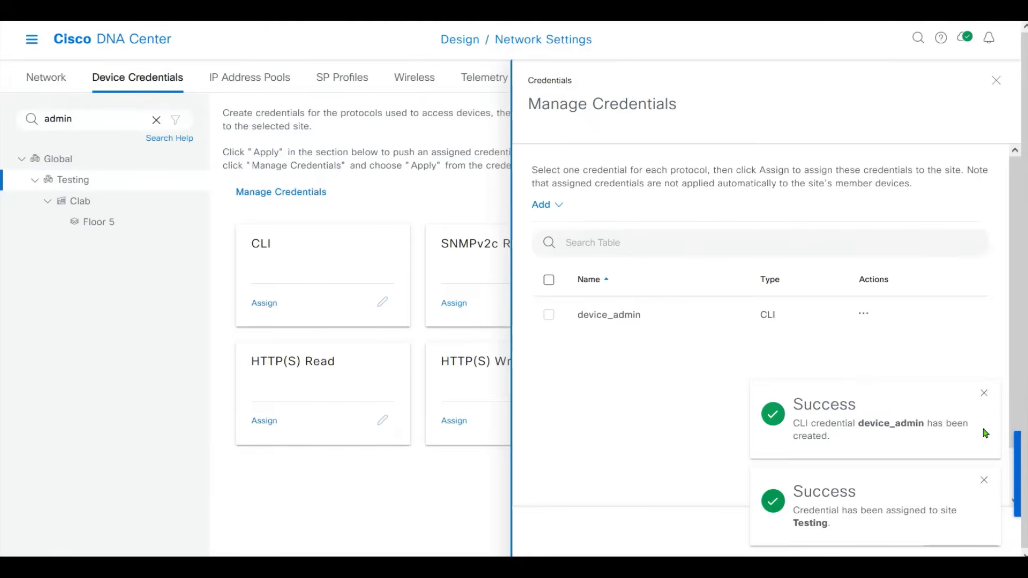
click(984, 393)
click(984, 480)
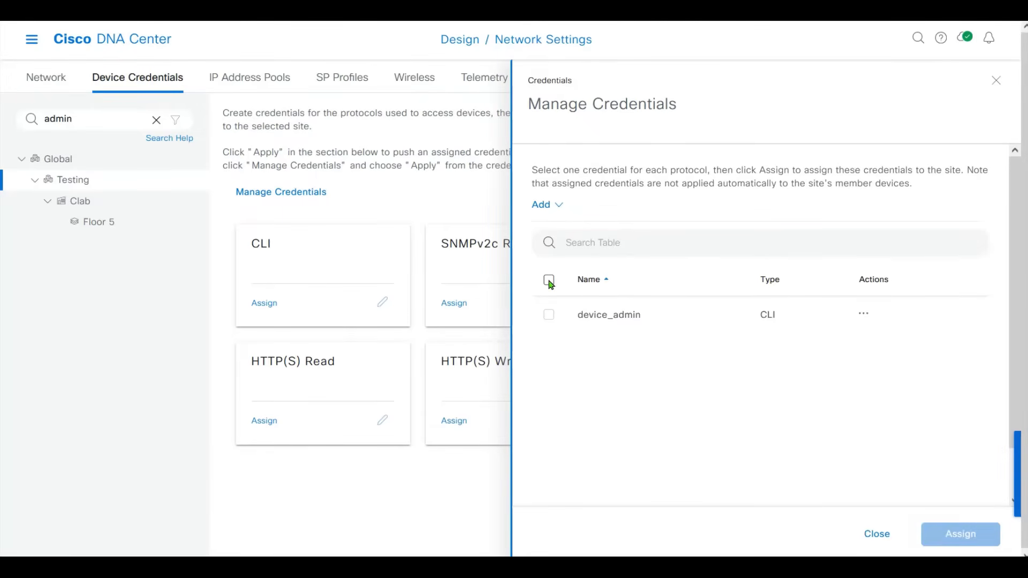
Review device_admin's actions and CLI card details, closing everything without changes.
click(863, 315)
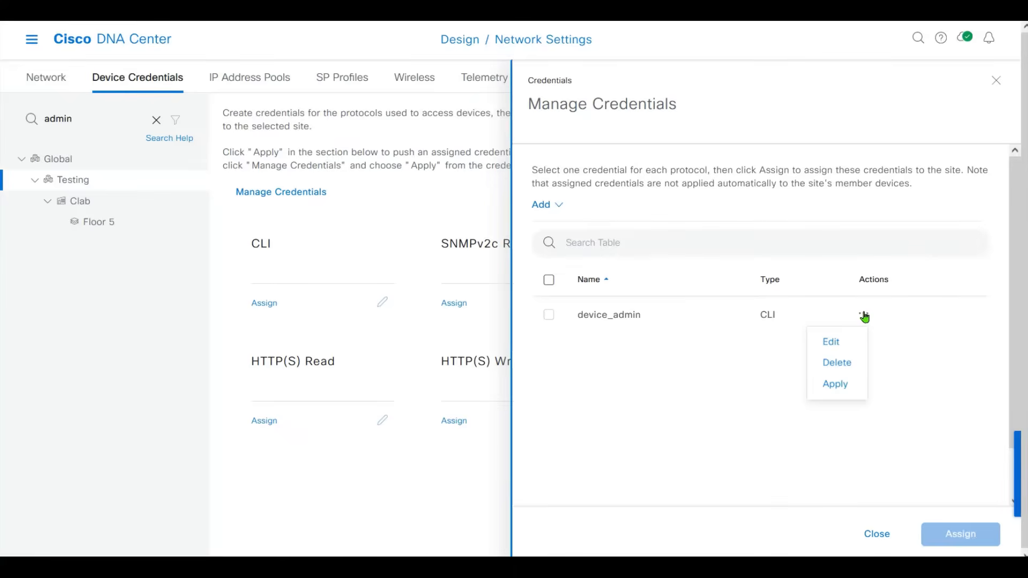
click(858, 390)
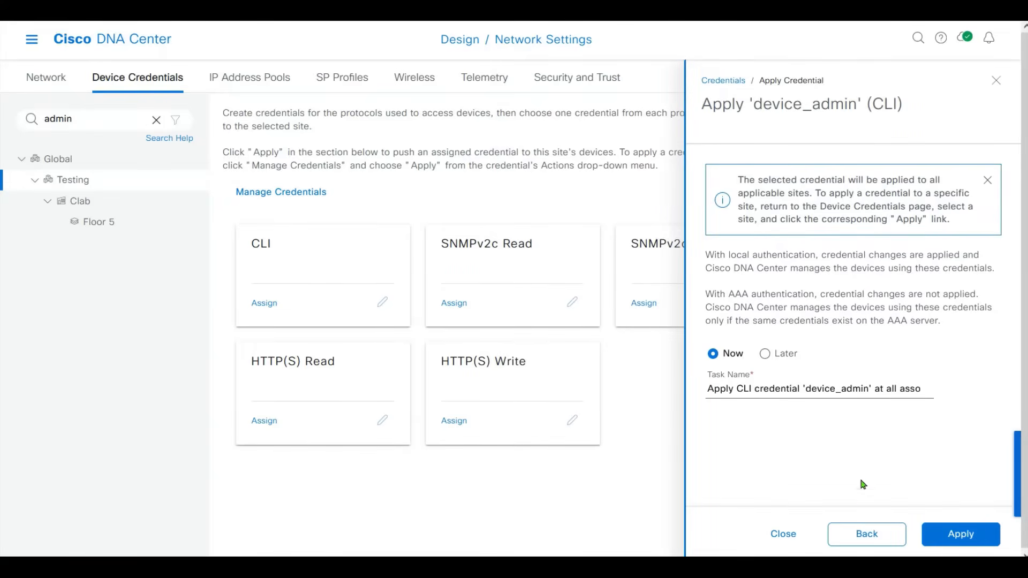
click(855, 534)
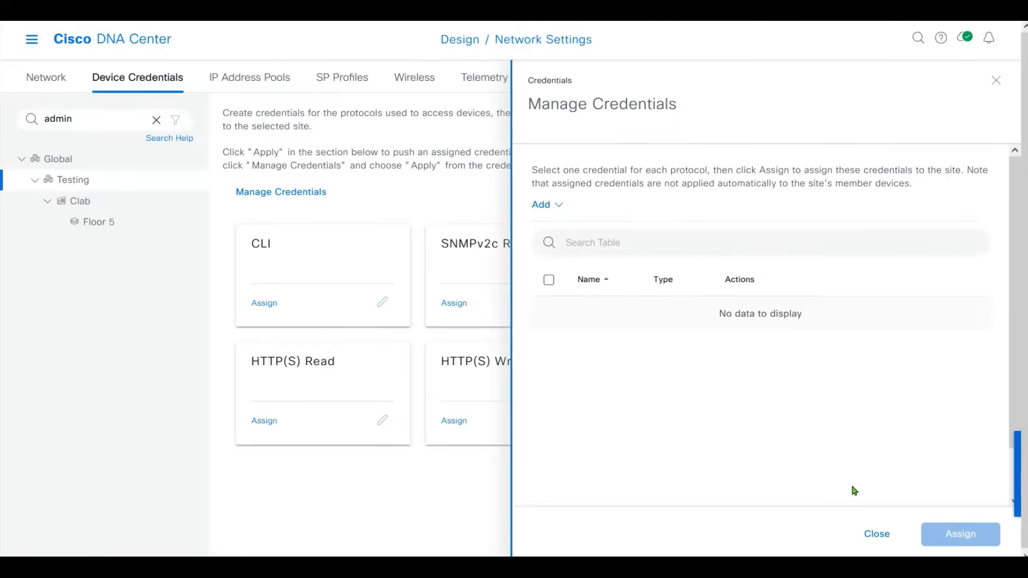
click(880, 534)
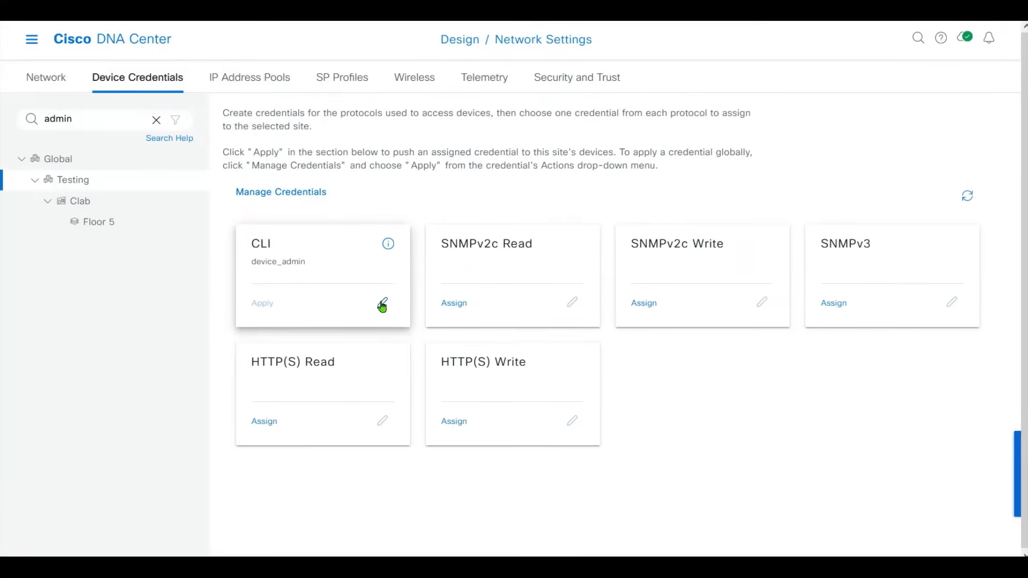
drag(250, 264, 326, 268)
click(411, 320)
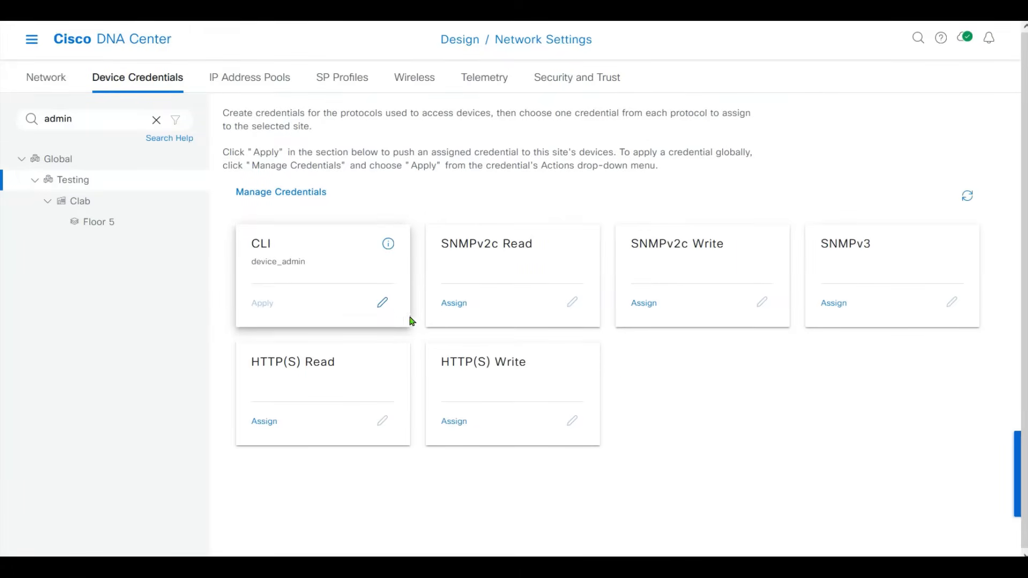
click(382, 302)
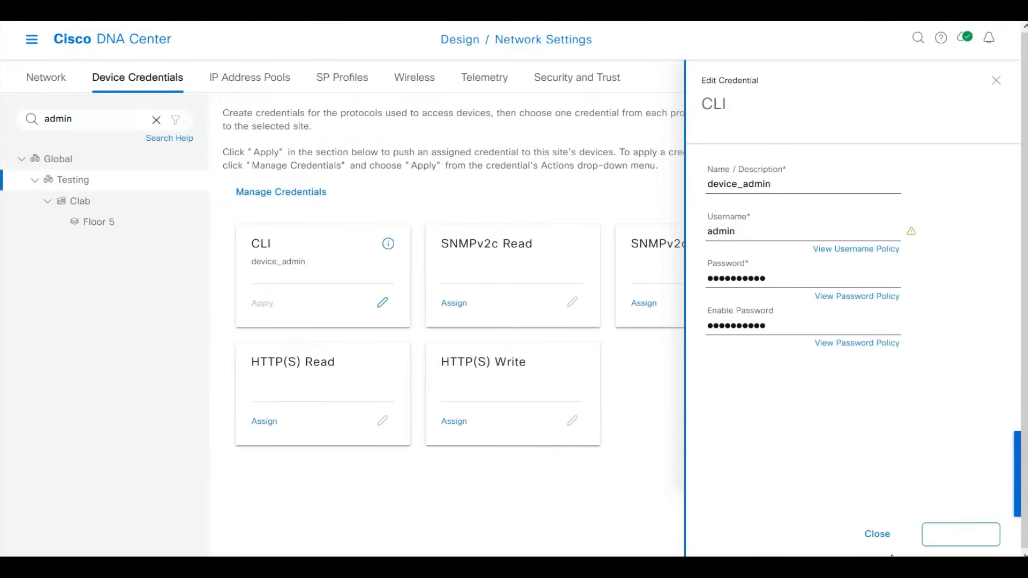
click(878, 534)
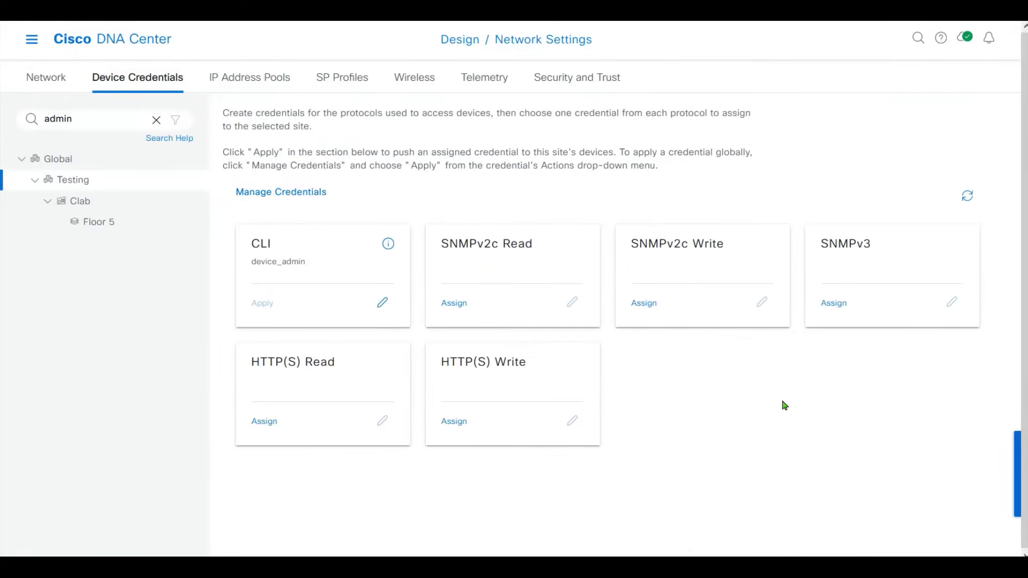
Create SNMPv2c Read credential 'clab' with its read community, assigned to the Testing site, and save it.
click(277, 199)
click(555, 205)
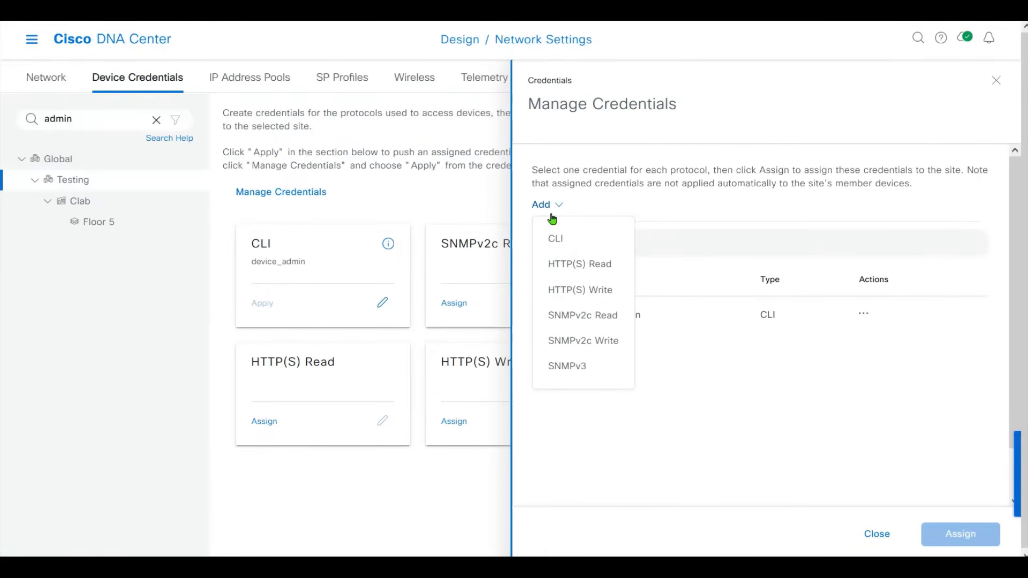
click(611, 320)
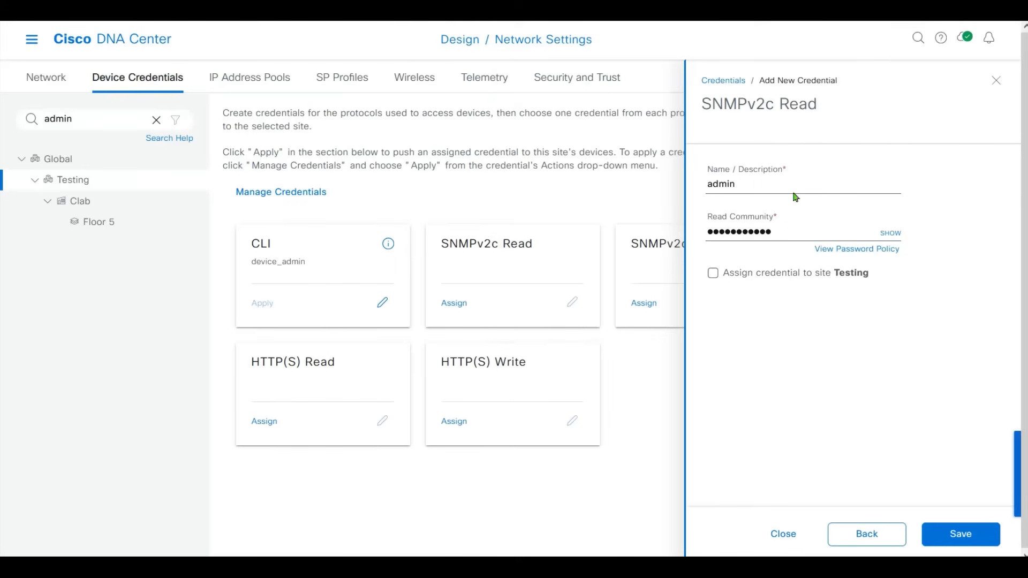
double_click(765, 183)
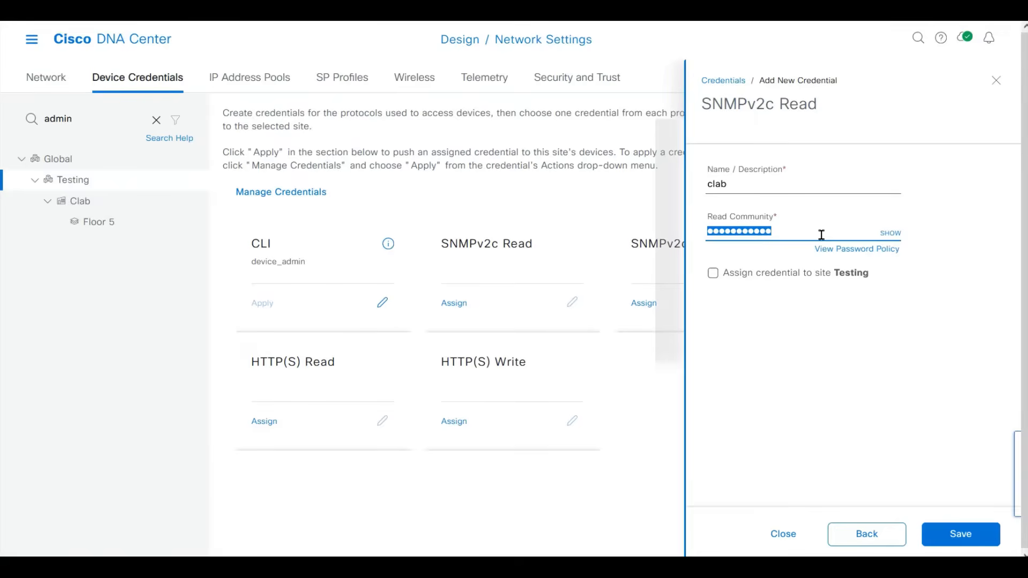
text(••)
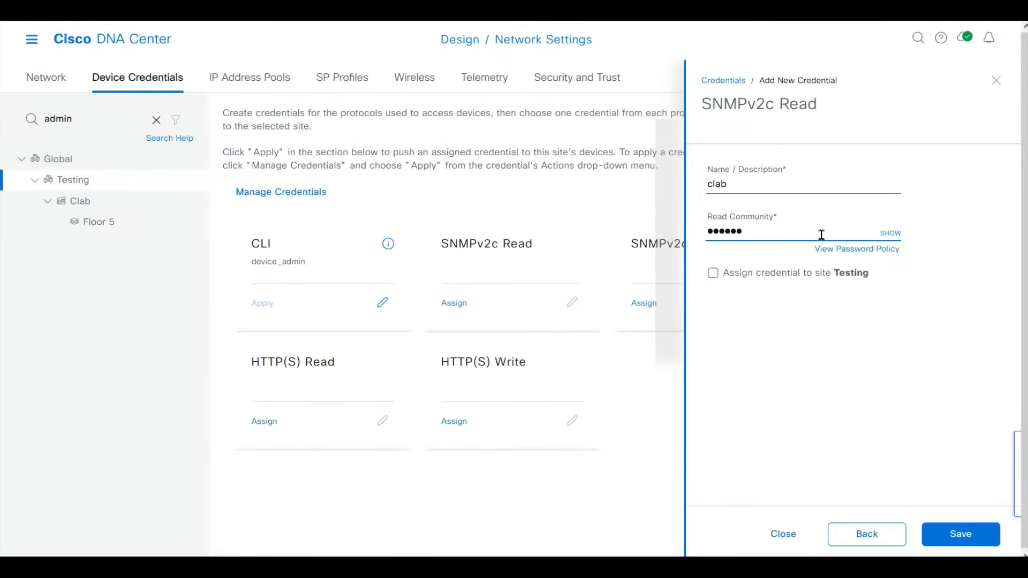
click(892, 236)
click(892, 236)
click(720, 273)
click(962, 535)
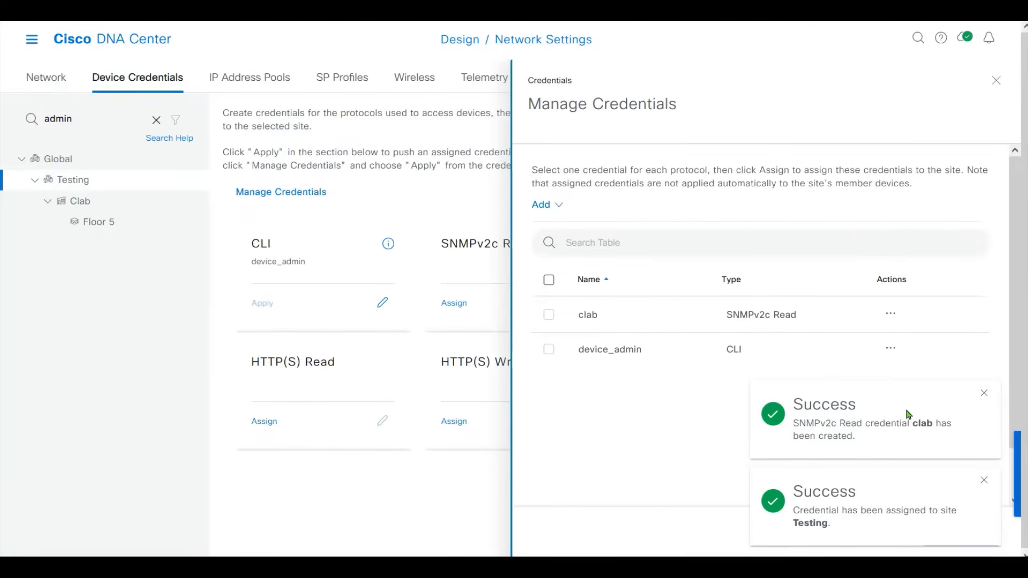
click(982, 394)
Start a new SNMPv2c Write credential and name it 'clab'.
click(983, 480)
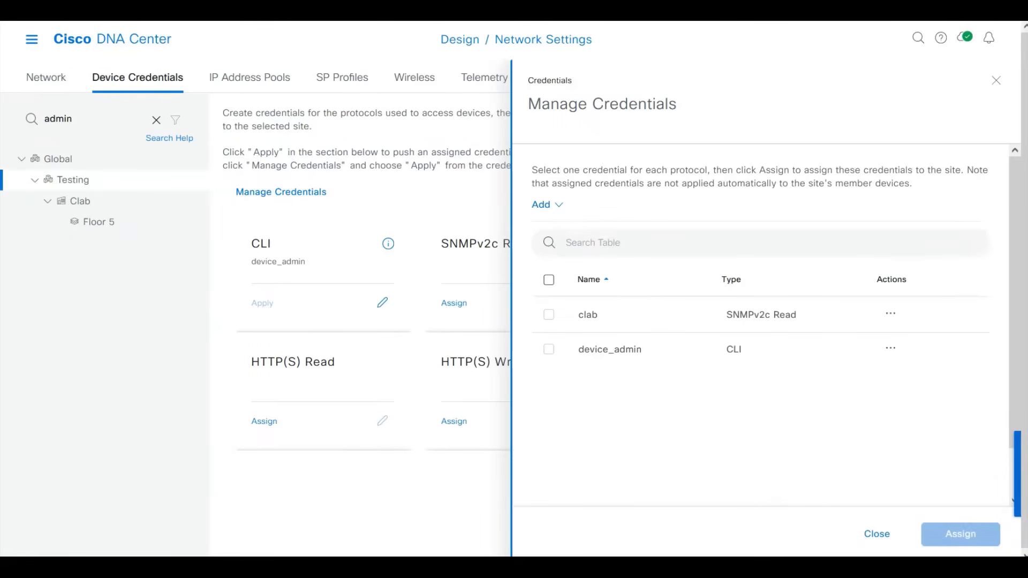
click(543, 204)
click(611, 339)
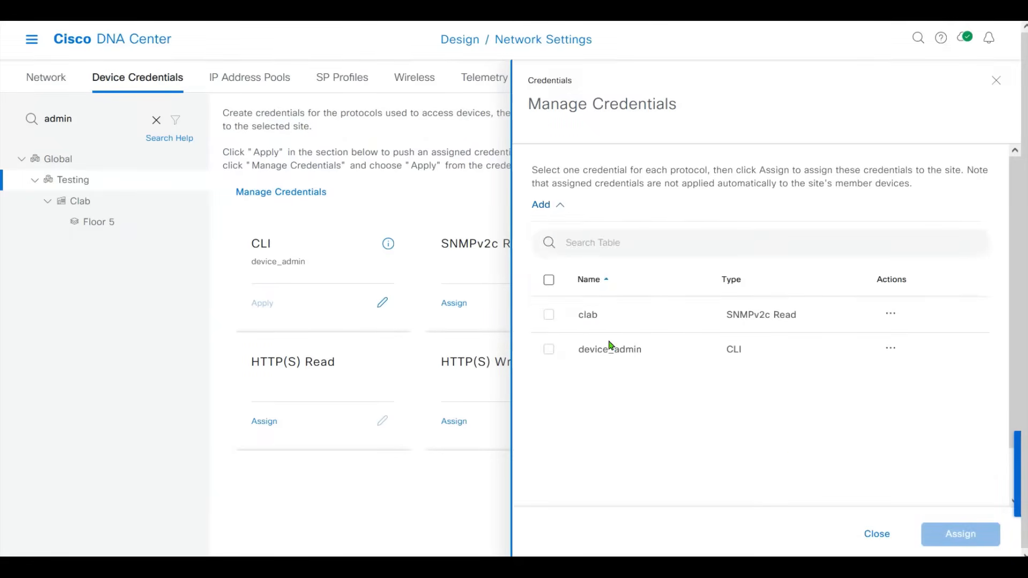
click(774, 183)
double_click(774, 184)
text(clabrw)
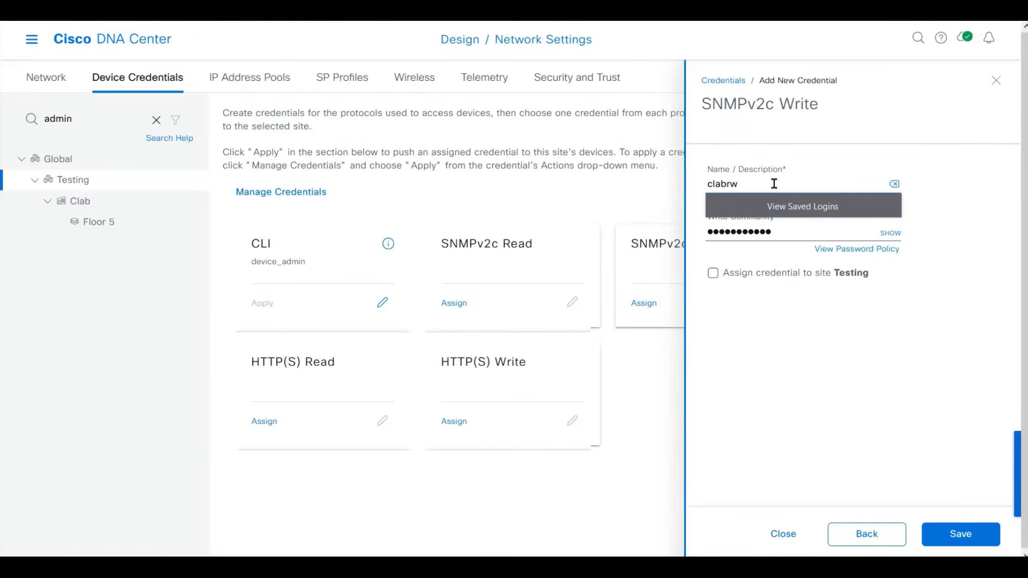
Enter the write community, assign the credential to site Testing, and save it.
key(Tab)
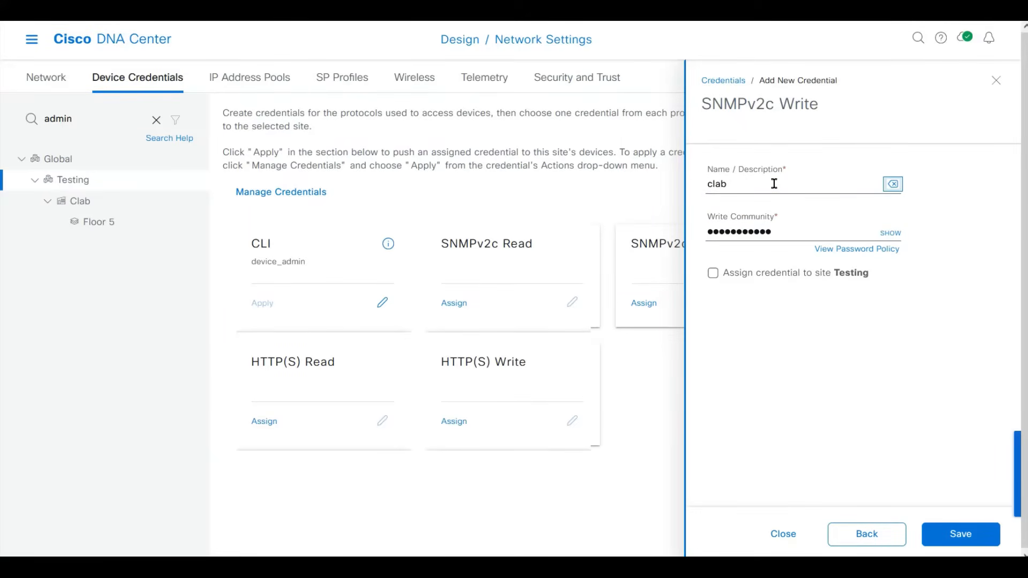
key(Tab)
text(p)
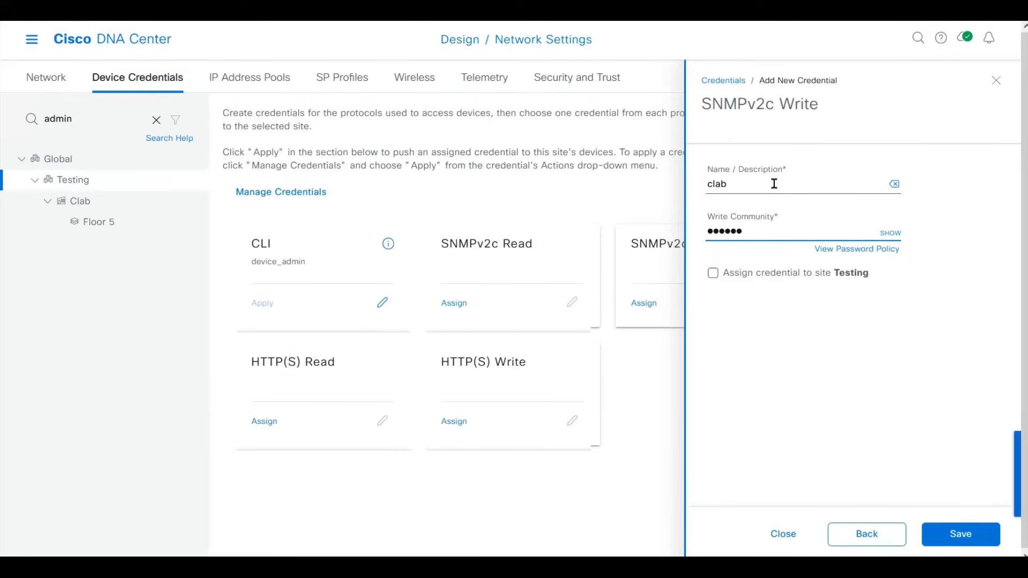
click(891, 234)
click(892, 234)
click(713, 274)
click(942, 530)
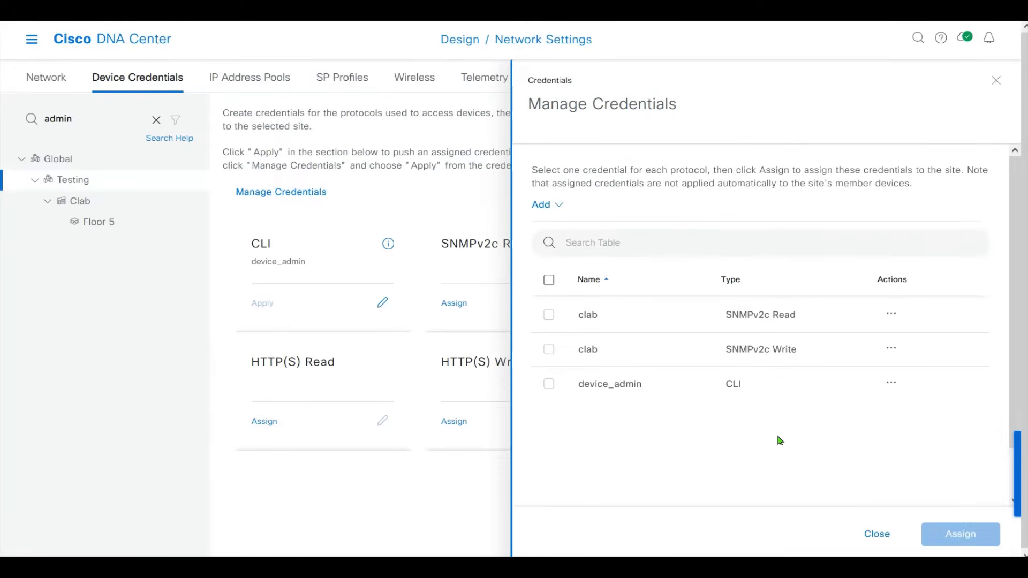
Close the credential manager to return to the Testing site's credential cards.
click(554, 204)
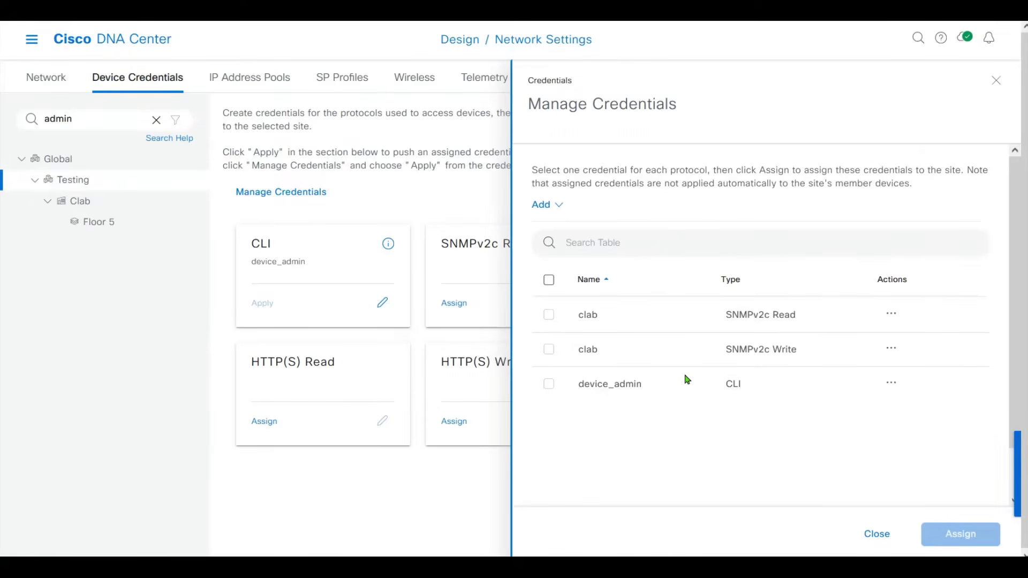
click(875, 534)
click(876, 534)
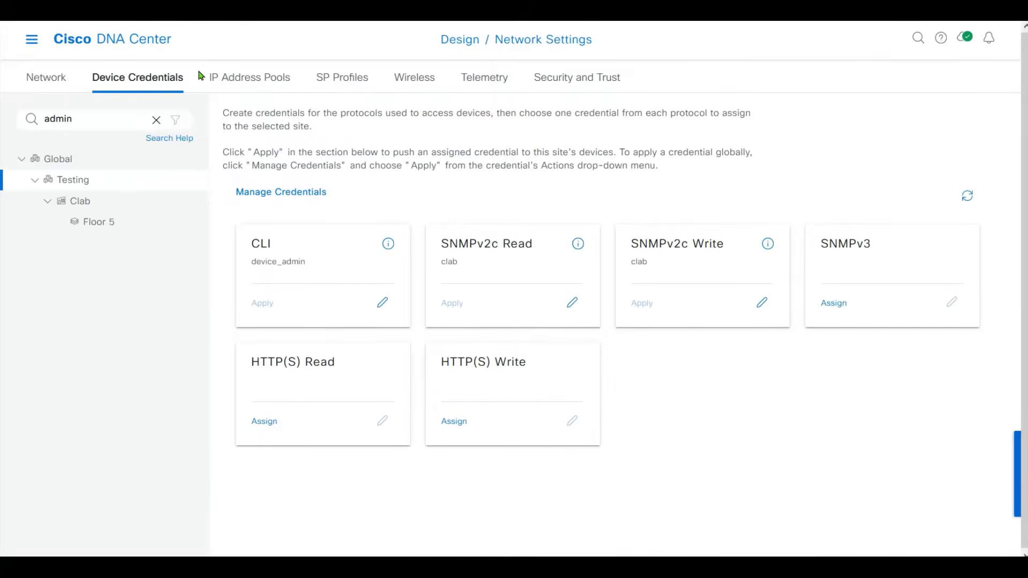
From the site's IP Address Pools, go to the empty Global pools list and begin adding a pool.
click(225, 77)
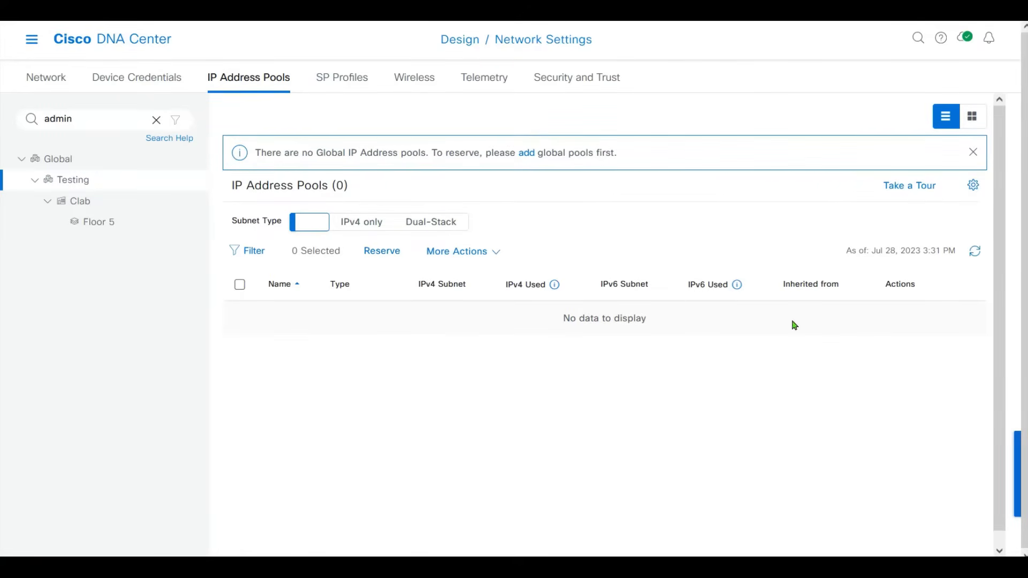
click(471, 260)
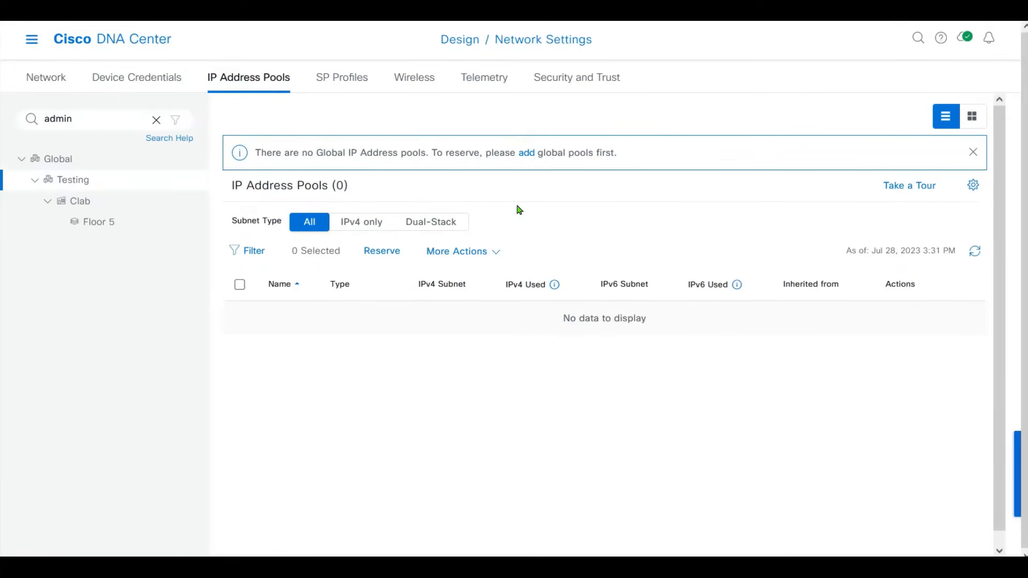
drag(277, 153, 475, 152)
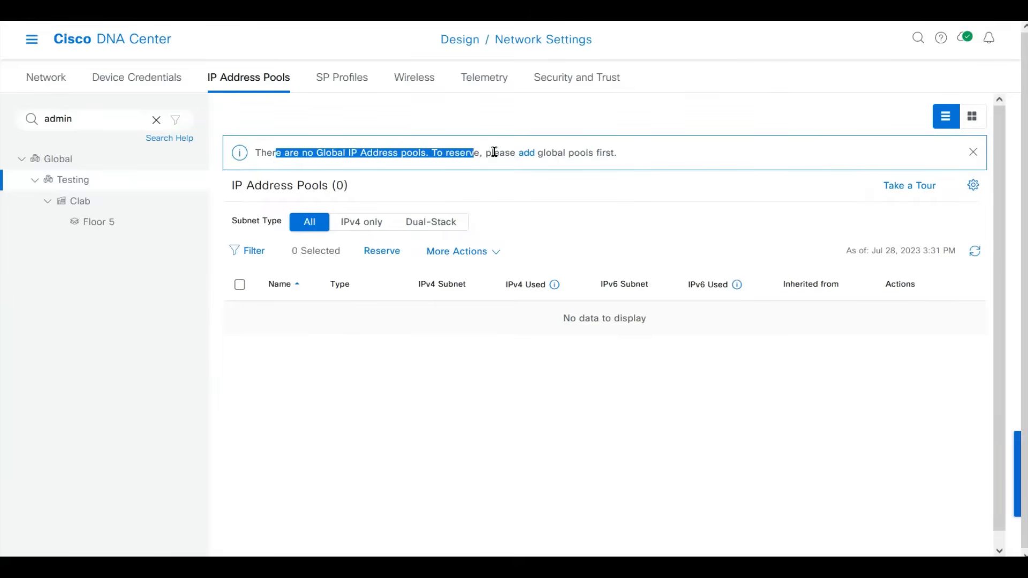
click(529, 156)
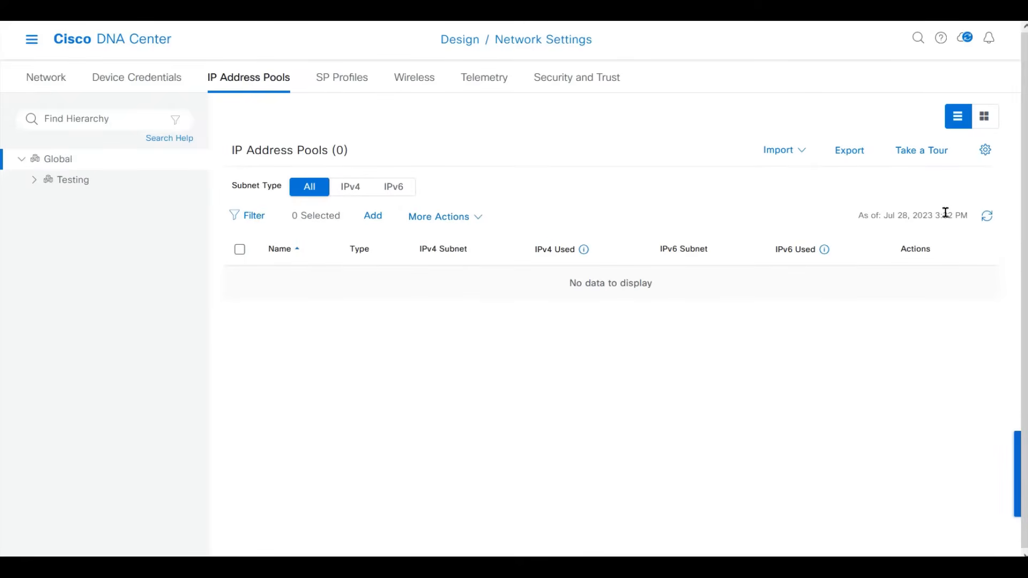
mouse_move(493, 226)
click(375, 217)
Name the pool Overlay_POOL, keep type Generic, and enter subnet 172.16.0.0.
click(767, 157)
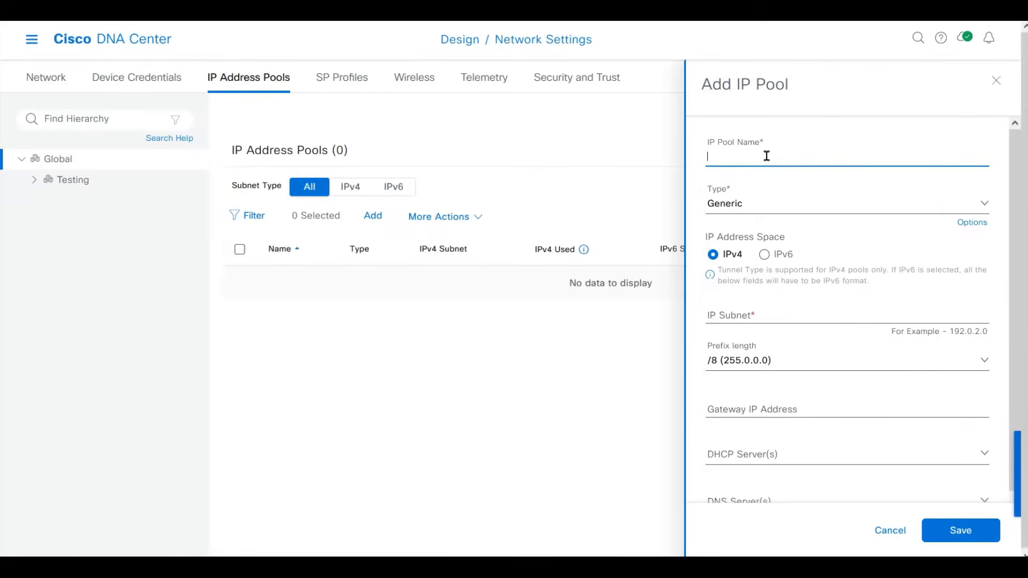
text(Overlay_POOL)
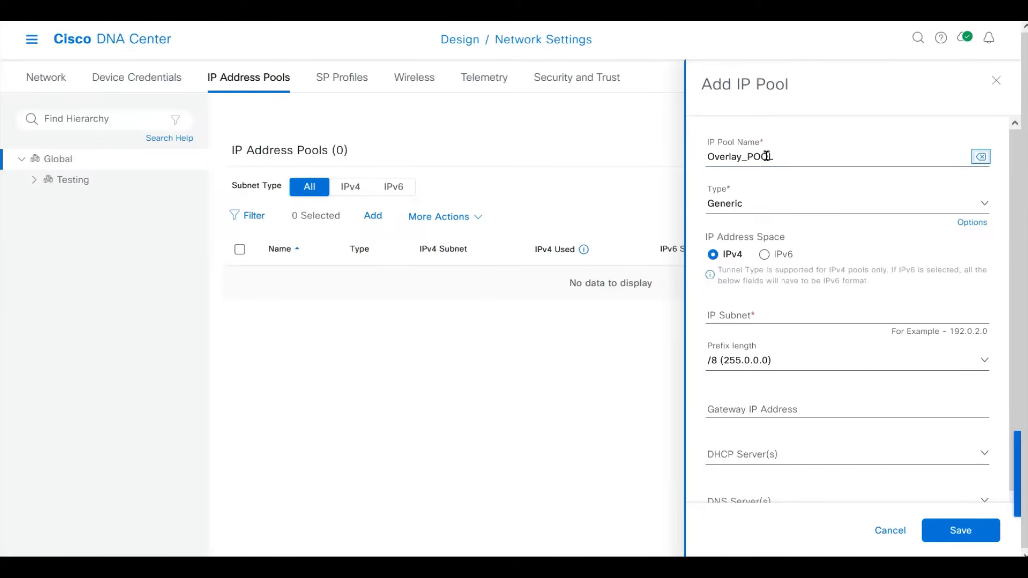
key(Tab)
click(889, 209)
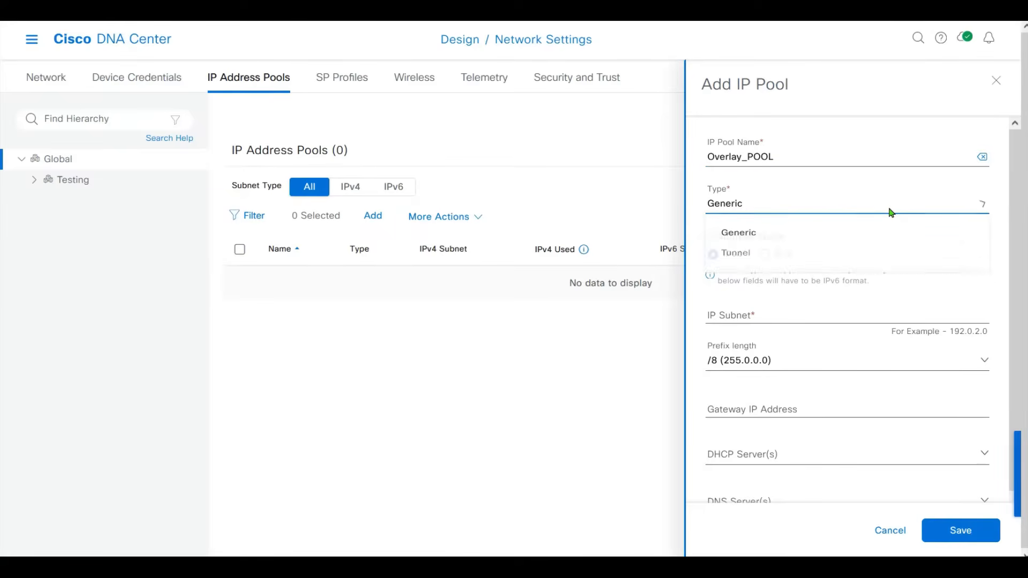
click(891, 211)
click(930, 314)
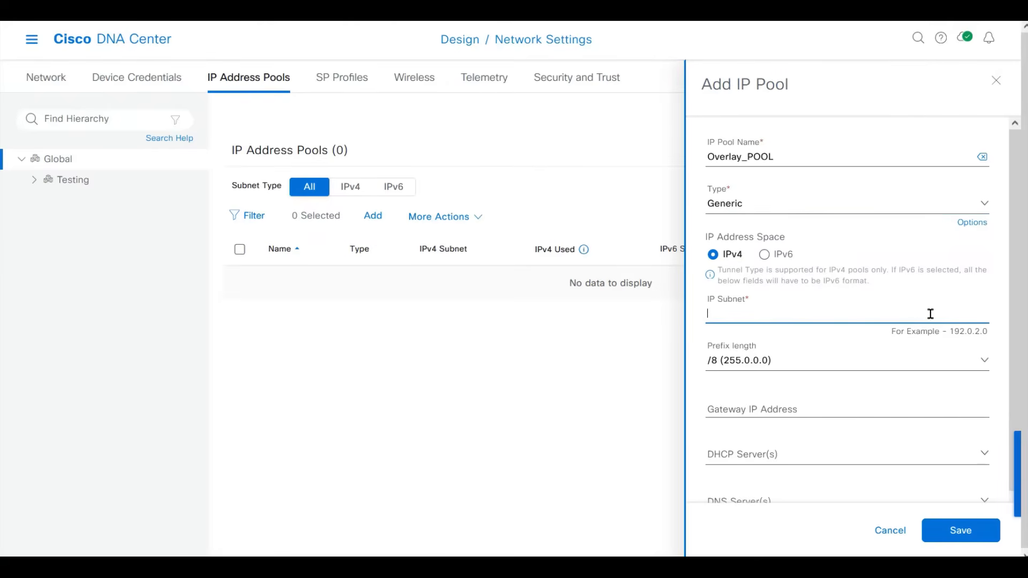
text(172.16.0.0)
Set prefix length /16 and gateway 172.16.0.1, then save Overlay_POOL.
click(779, 362)
scroll(972, 462, down, 2)
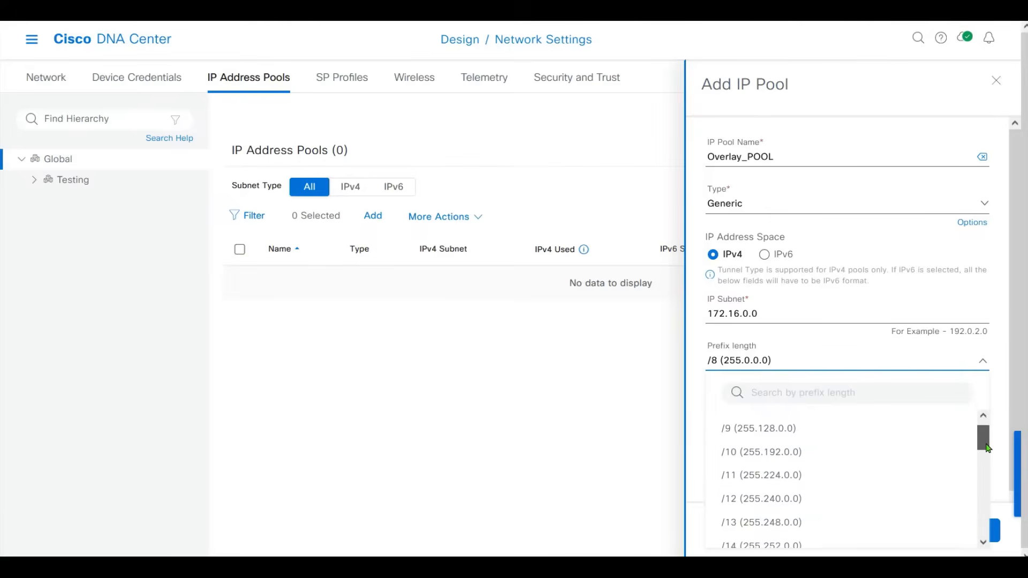
click(787, 513)
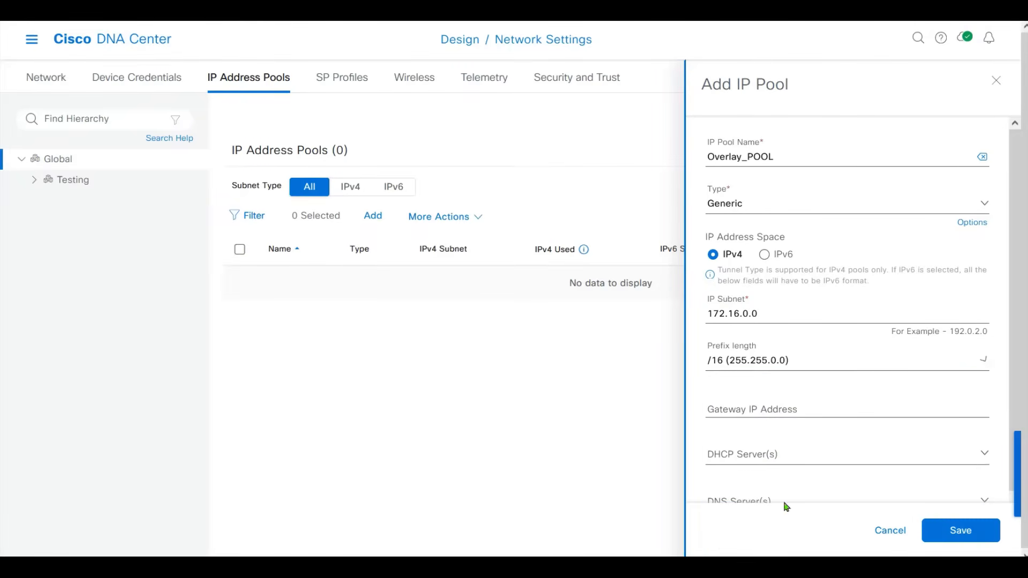
click(763, 413)
text(172.16)
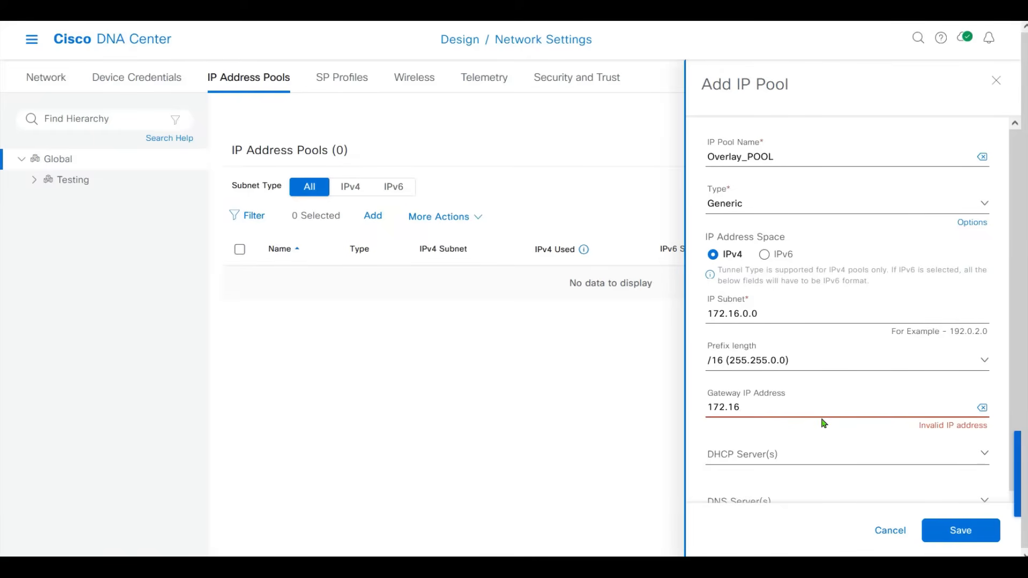
text(.0.1)
drag(1014, 306, 1012, 414)
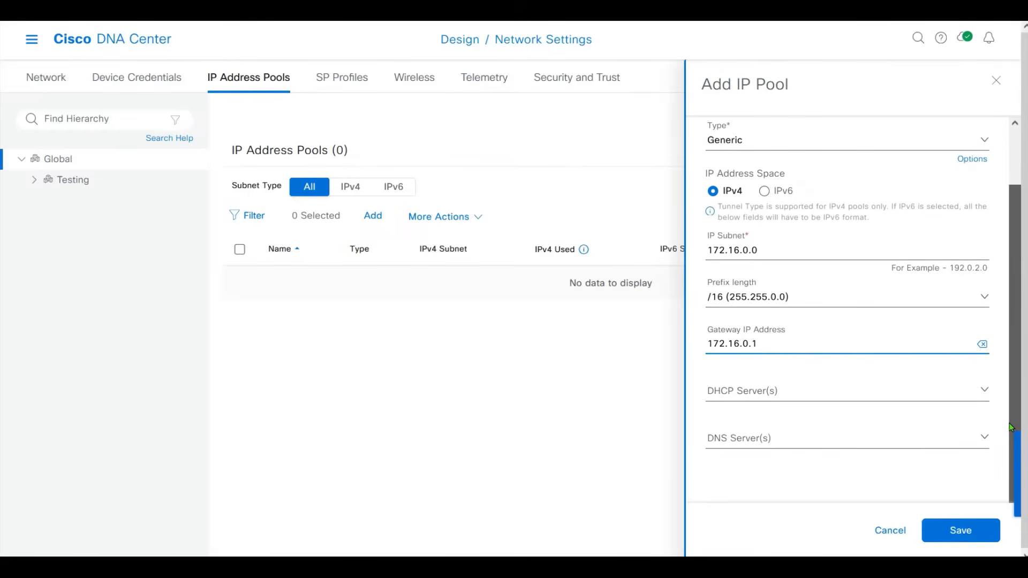
click(958, 531)
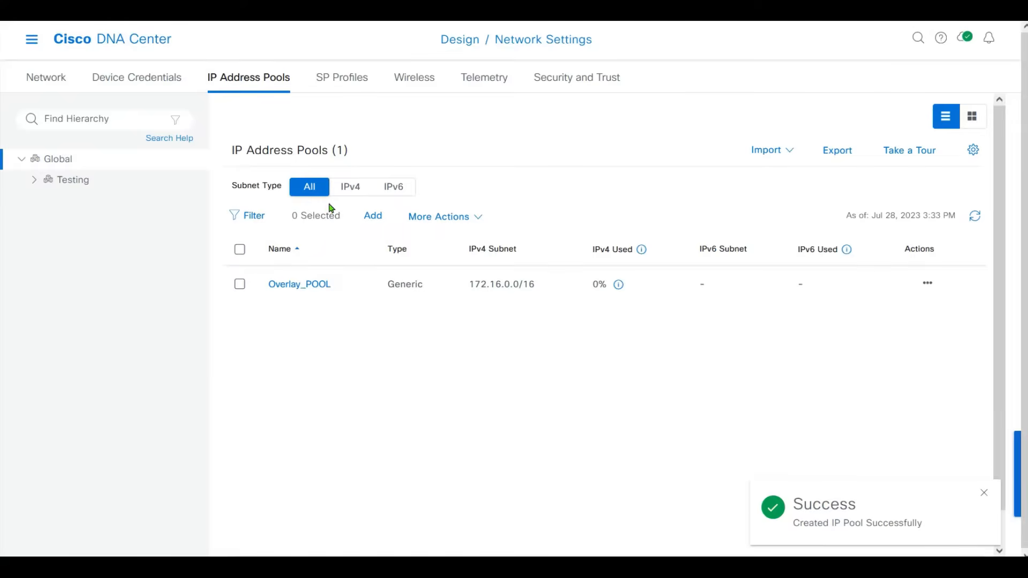
click(373, 217)
Create Underlay_POOL with subnet 10.0.0.0/8 and gateway 10.0.0.1, and save it.
click(762, 159)
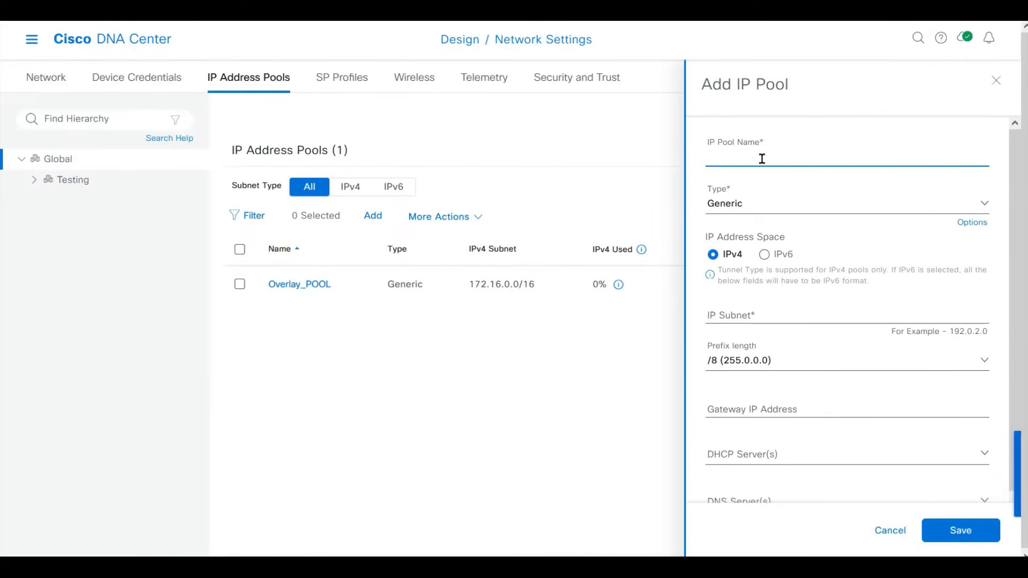
text(Underlay_POOL)
click(754, 316)
text(10.)
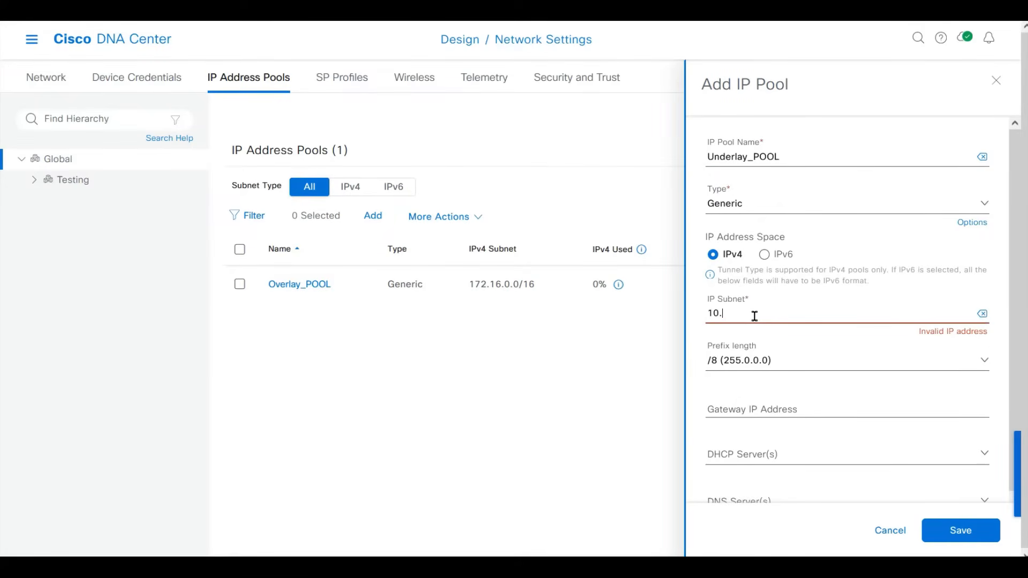
text(0.0.0)
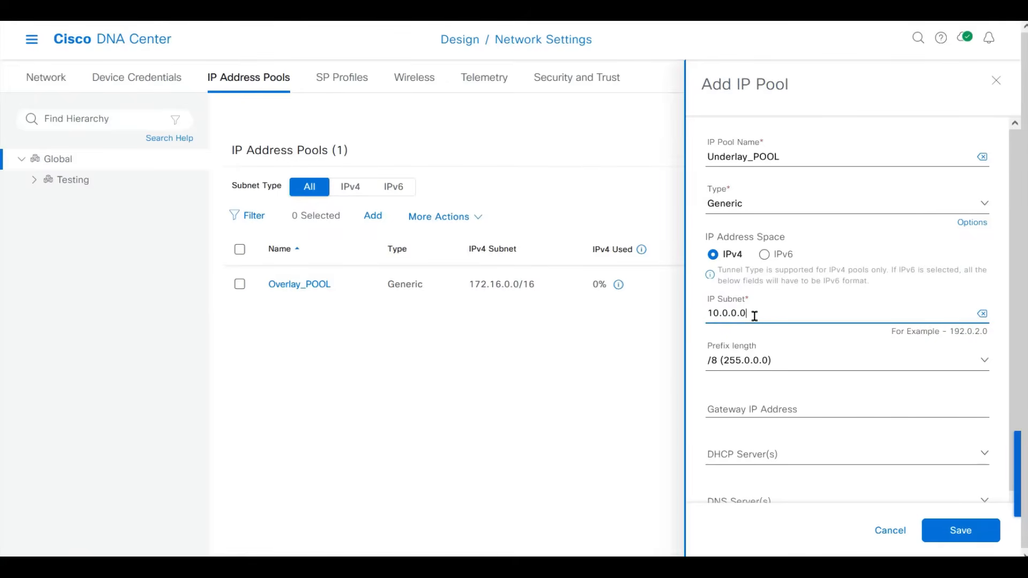
click(750, 406)
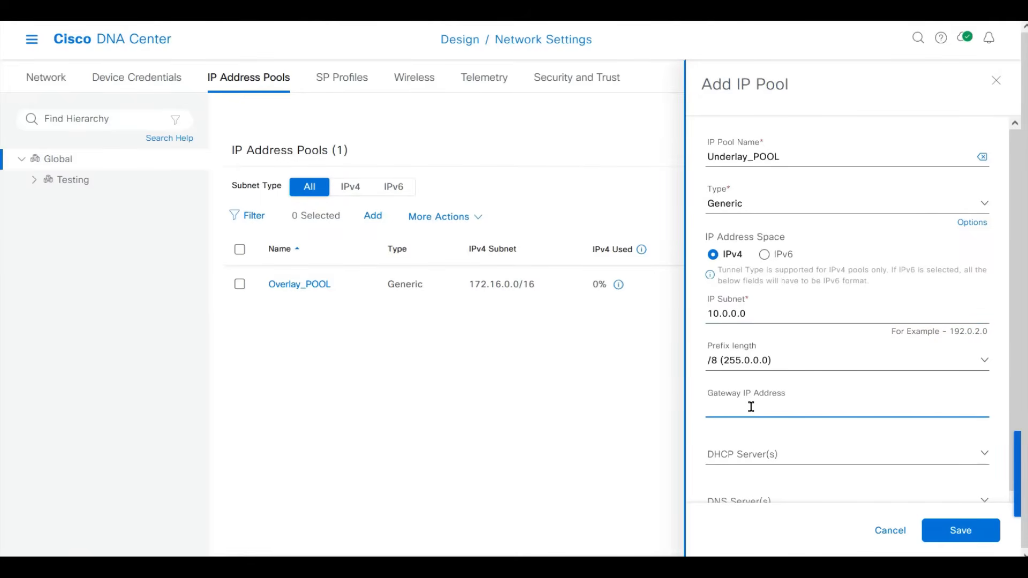
text(10.0.)
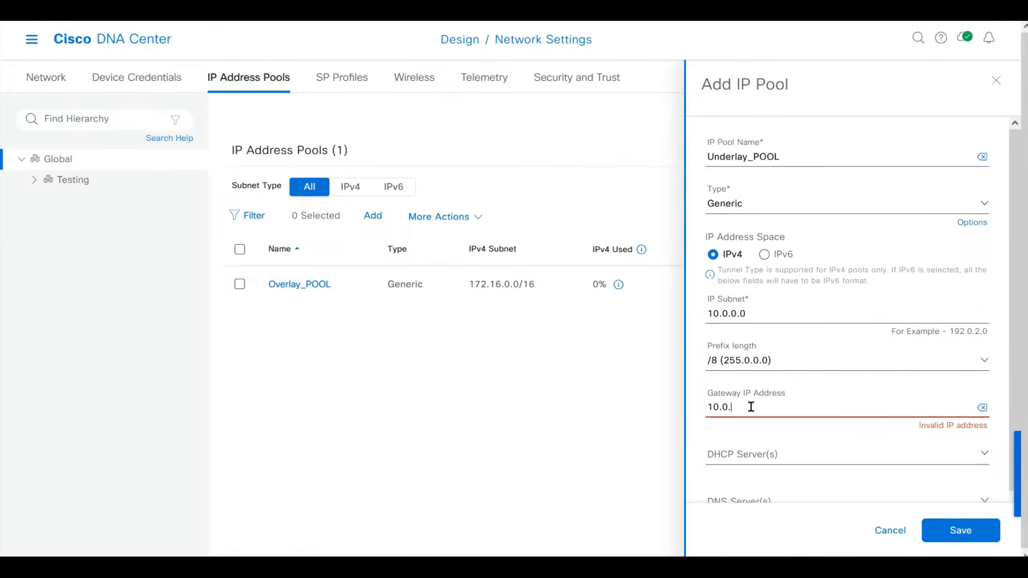
text(0.1)
click(938, 529)
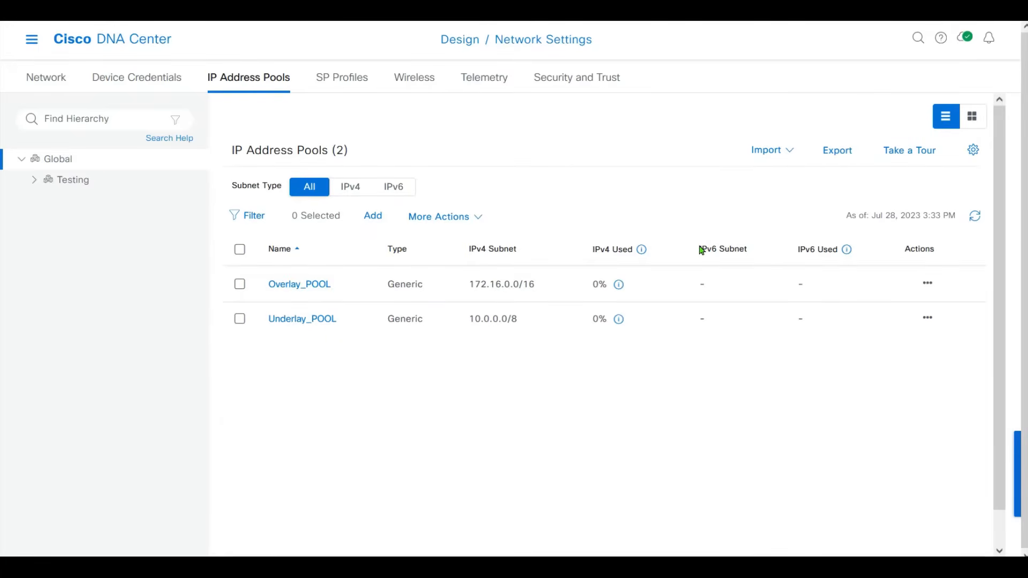
Select Floor 5 under Testing > Clab and start a new IP pool reservation there.
click(35, 180)
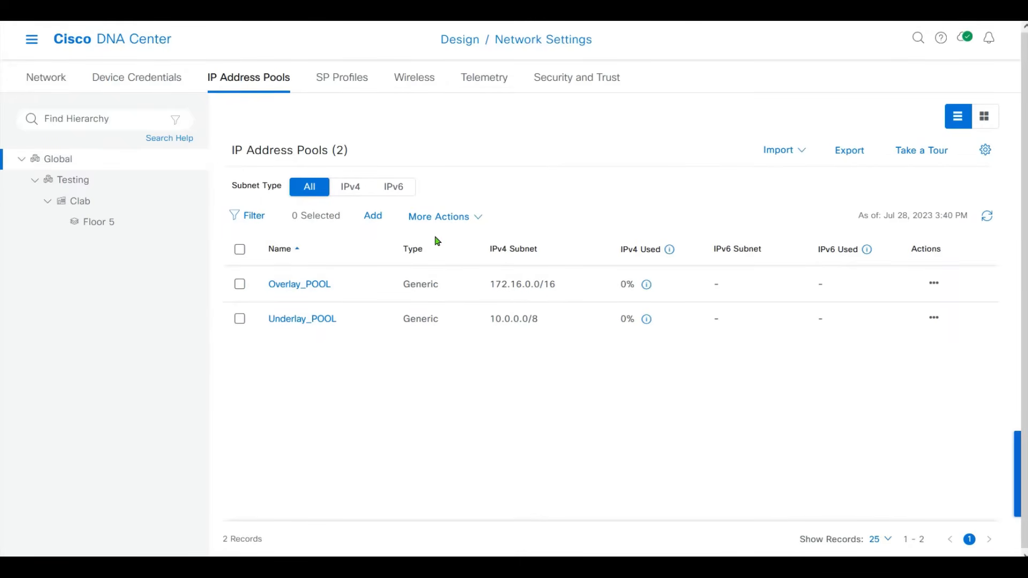
click(108, 230)
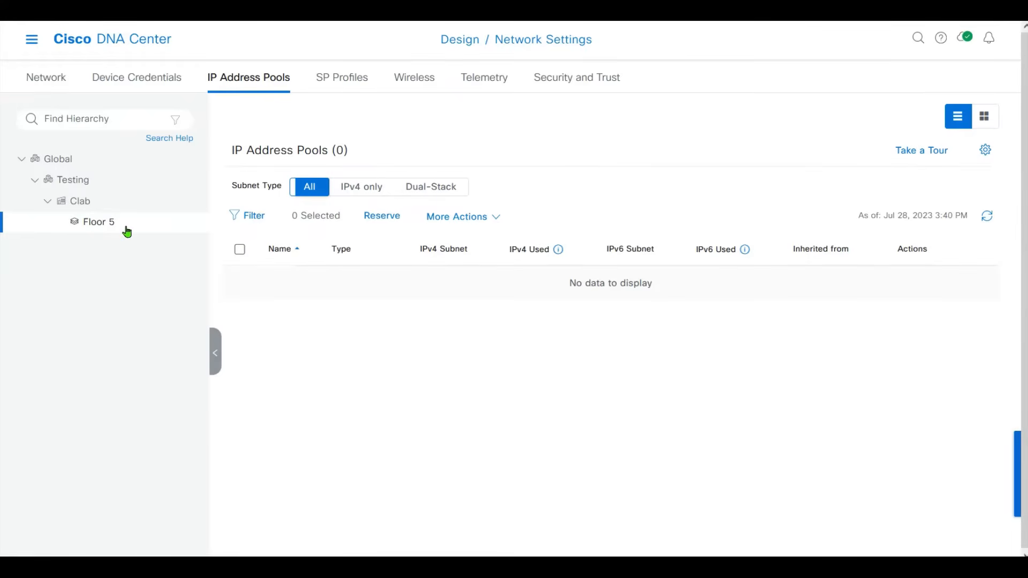
click(86, 160)
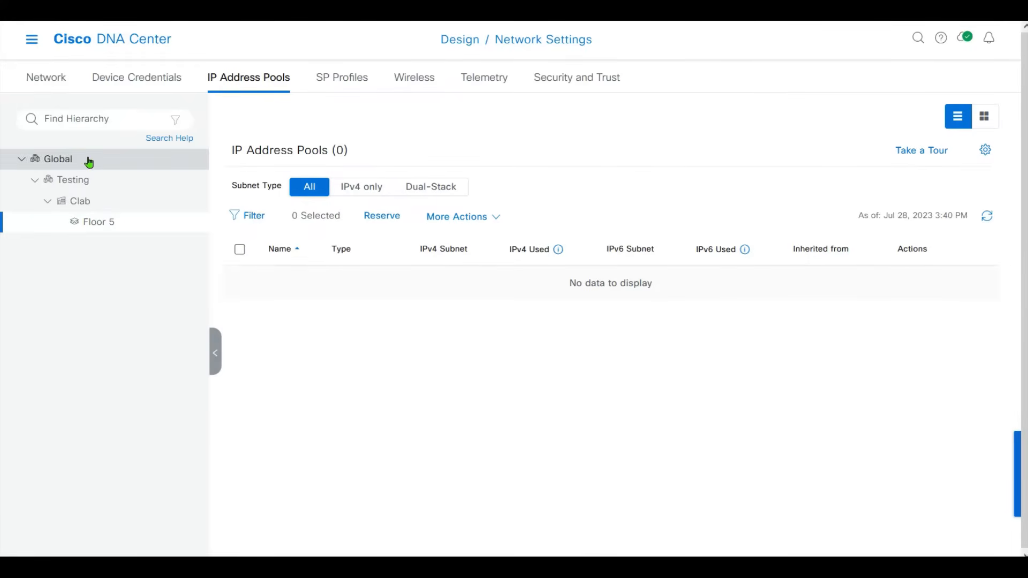
click(123, 231)
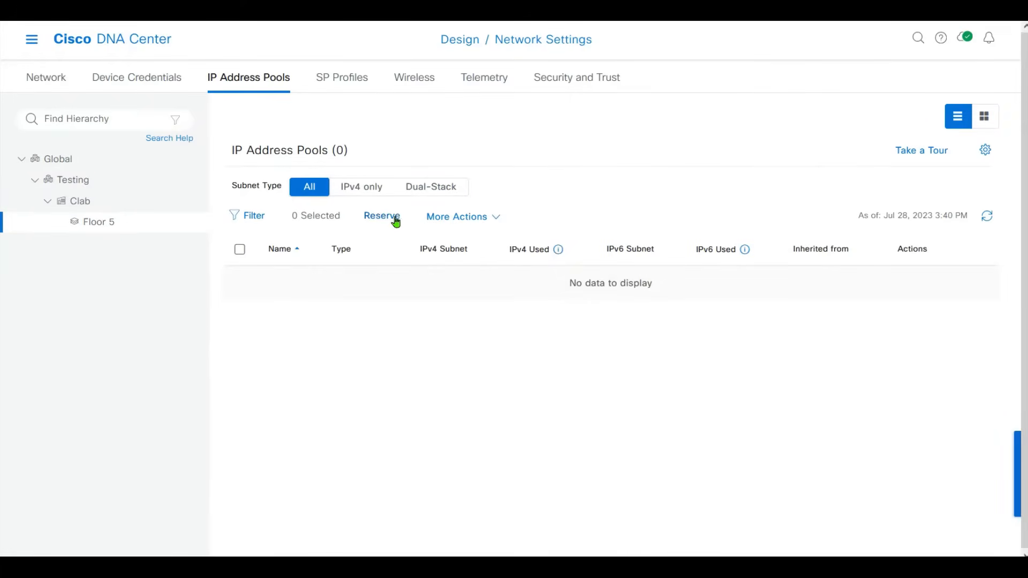
click(383, 219)
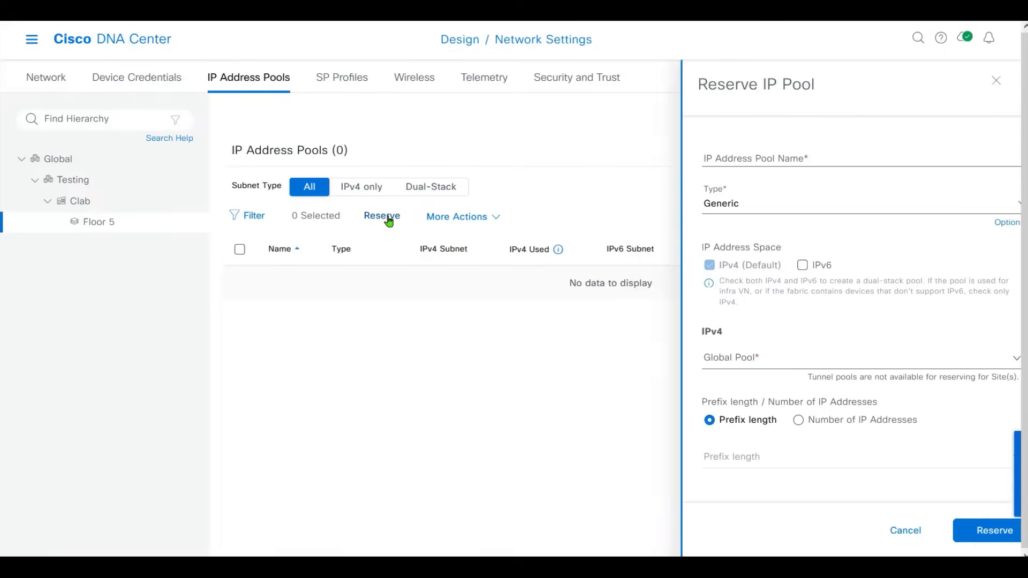
Name the reservation win7pool1, reserving a /24 from Overlay_POOL 172.16.0.0/16.
click(721, 155)
text(win7pool1)
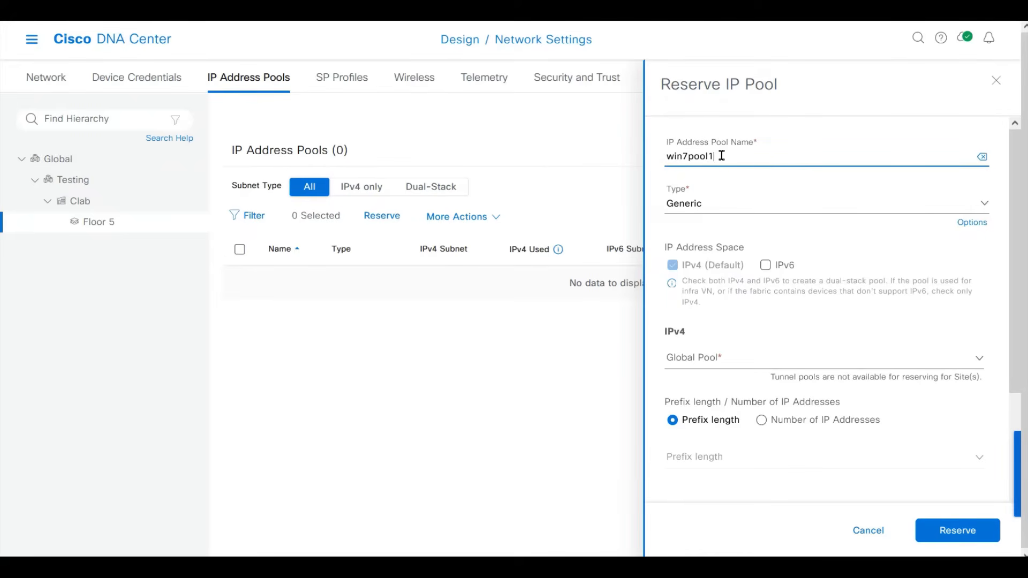
key(Tab)
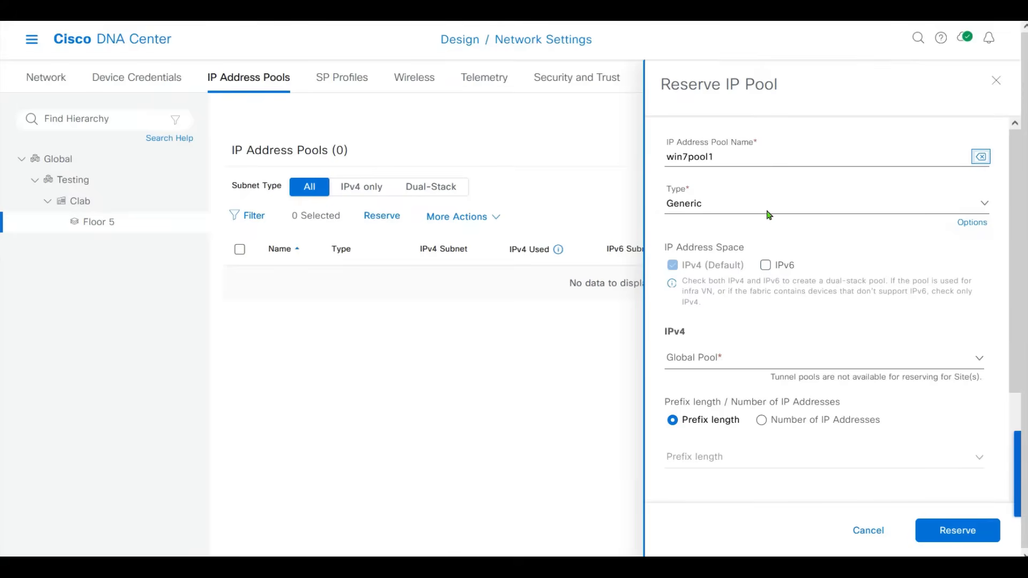
click(718, 358)
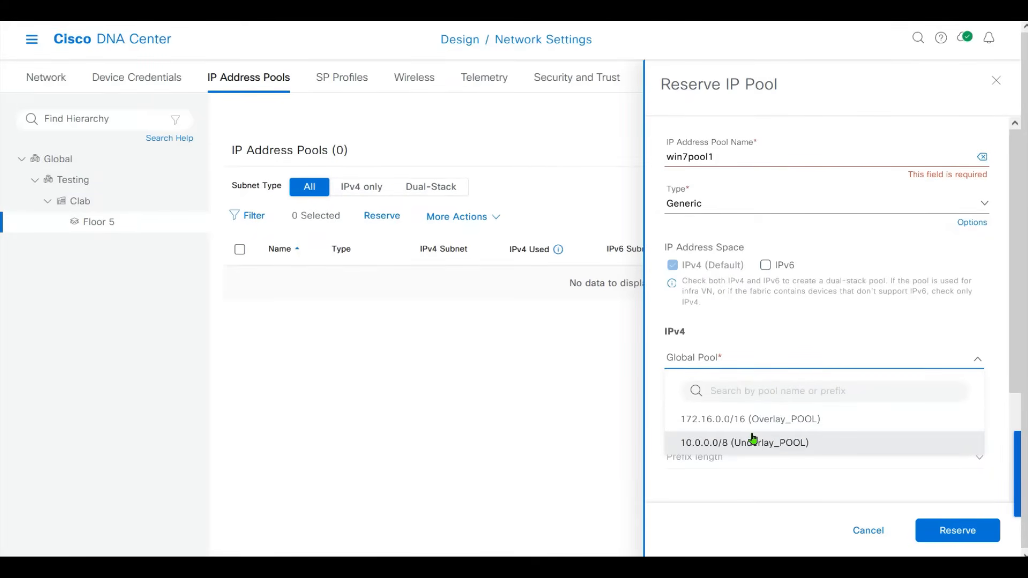
click(755, 419)
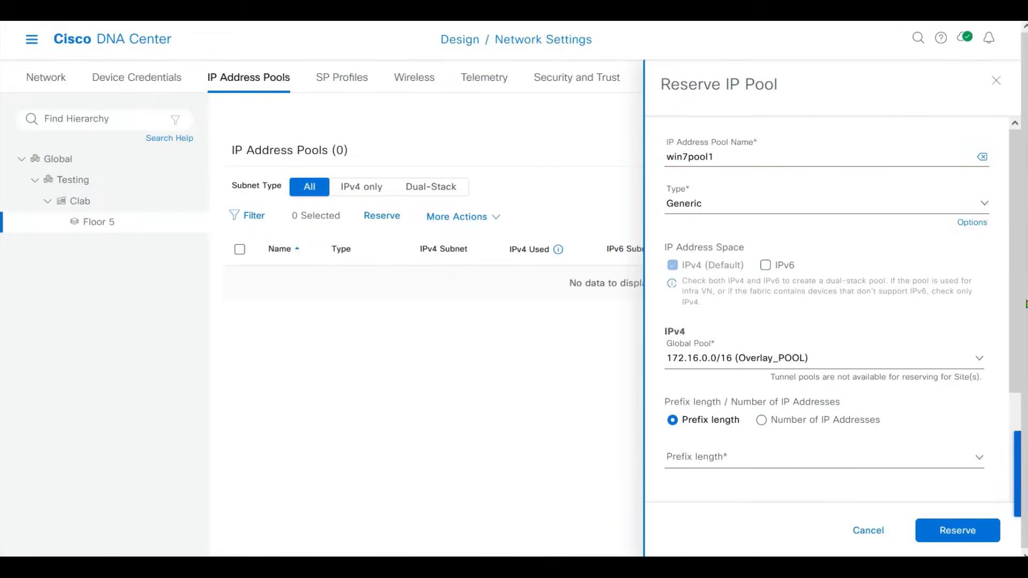
scroll(1013, 285, down, 3)
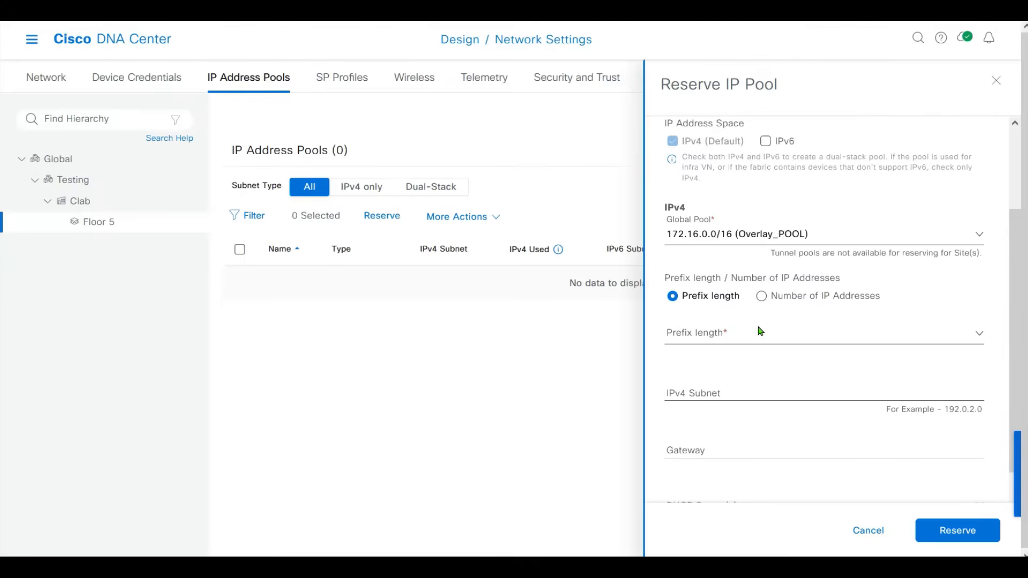
click(715, 336)
click(718, 336)
click(719, 336)
drag(977, 415, 977, 439)
click(769, 484)
Enter reserved subnet 172.16.1.0 and gateway 172.16.1.25.
click(817, 392)
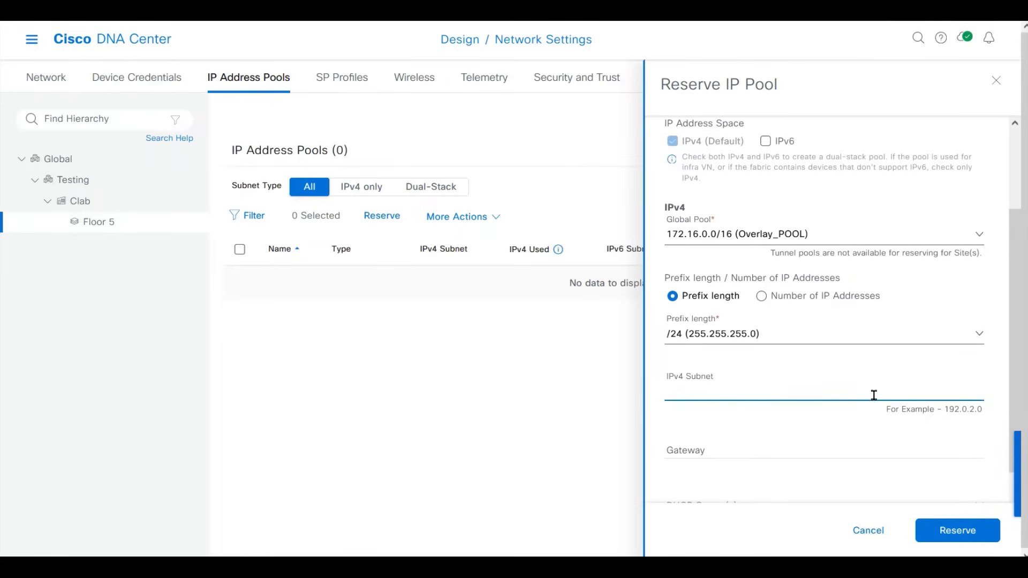
text(172)
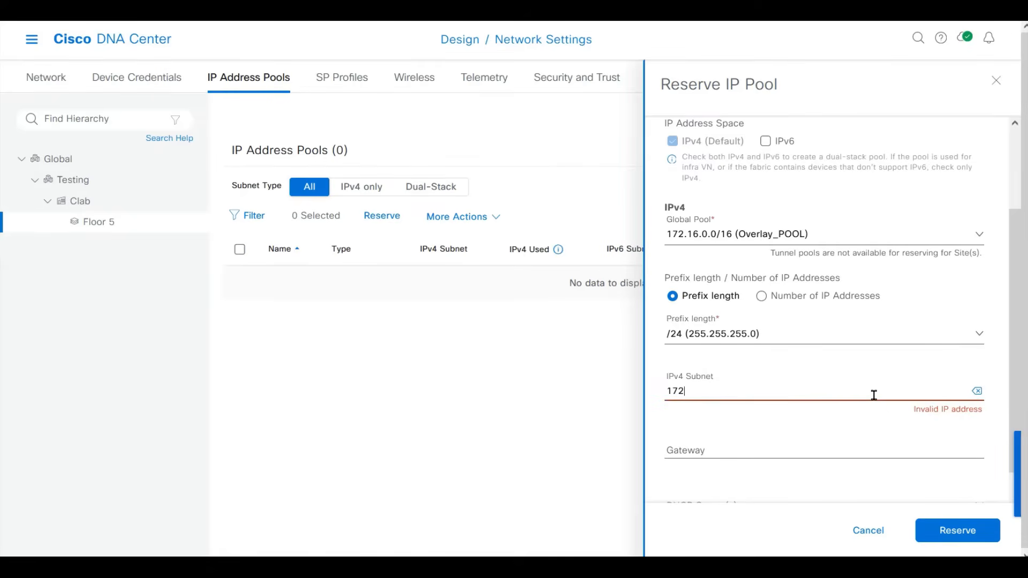
text(.16.1.0)
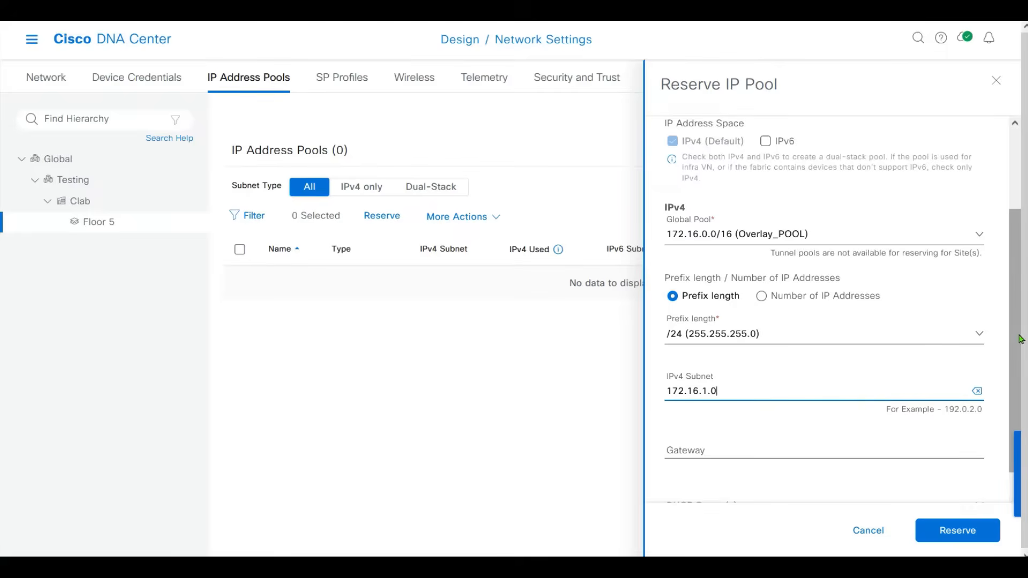
scroll(1018, 335, down, 3)
click(757, 331)
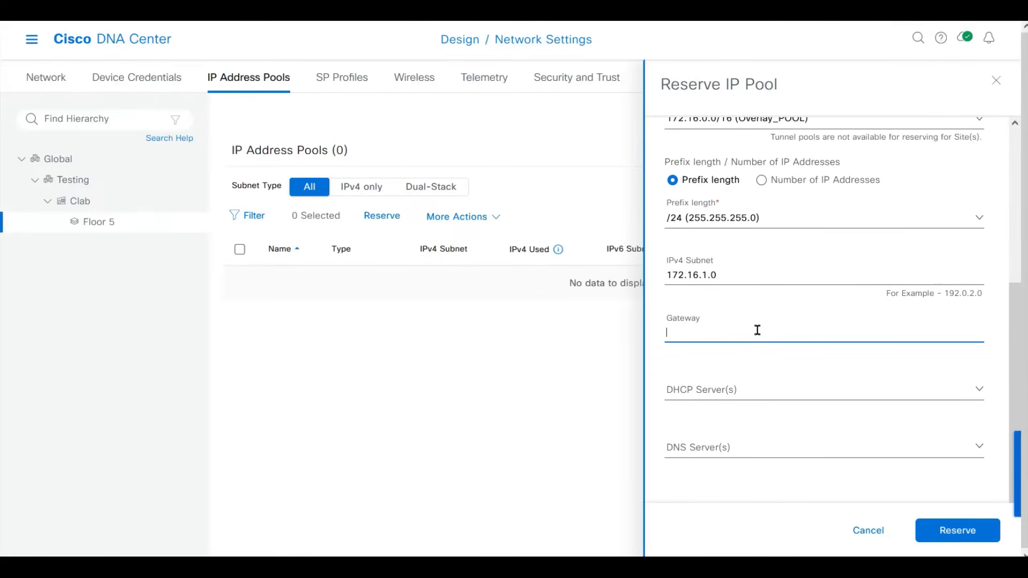
text(172.16)
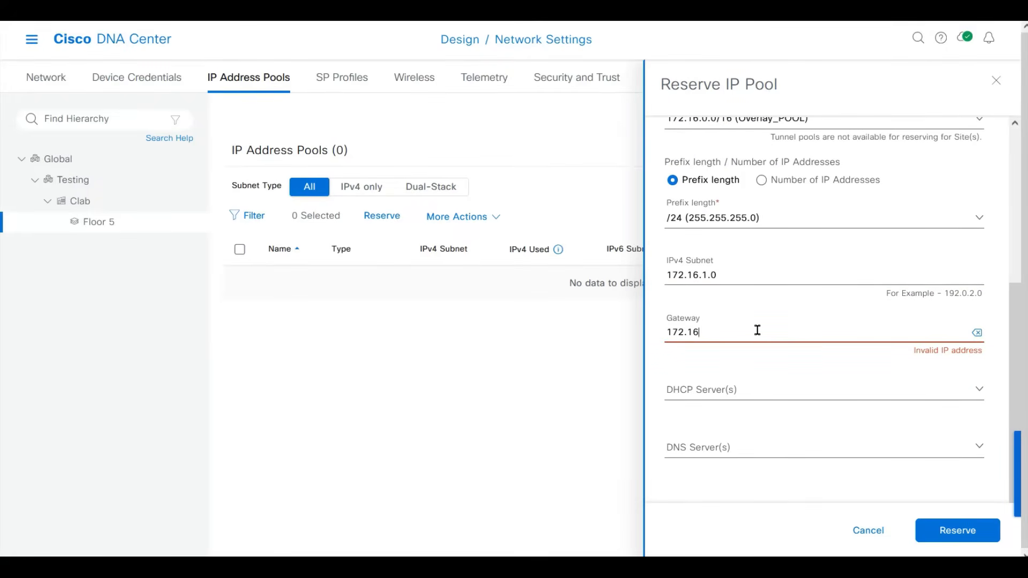
text(.1.254)
Add 1.2.3.4 as DHCP and DNS server, then close the reservation form.
click(718, 395)
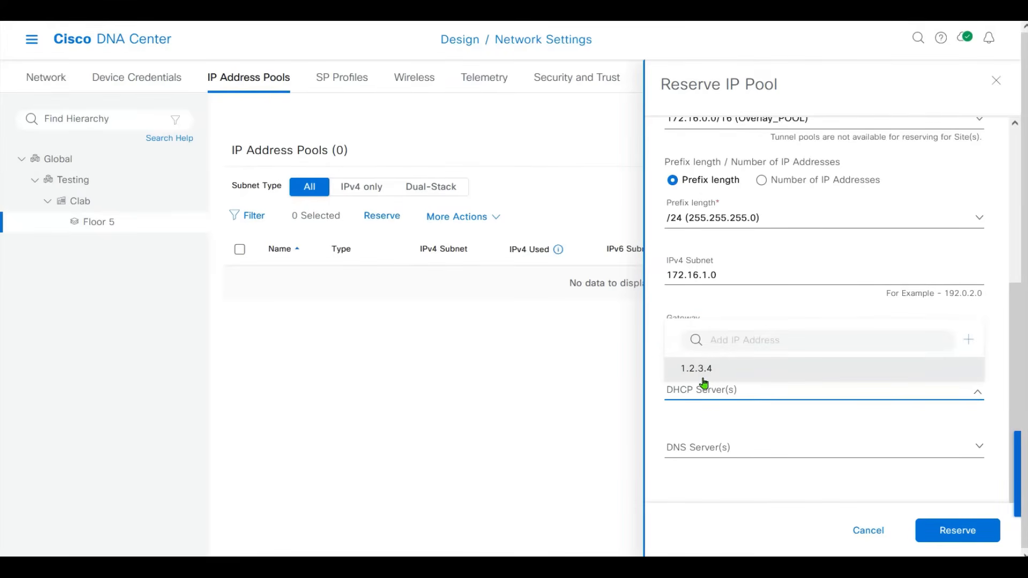
click(732, 382)
click(755, 452)
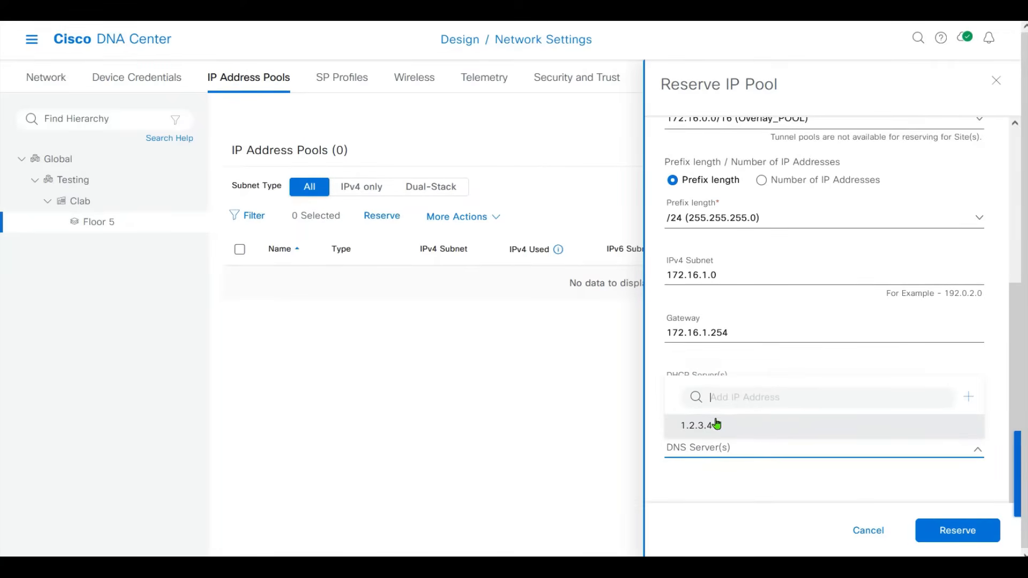
click(714, 427)
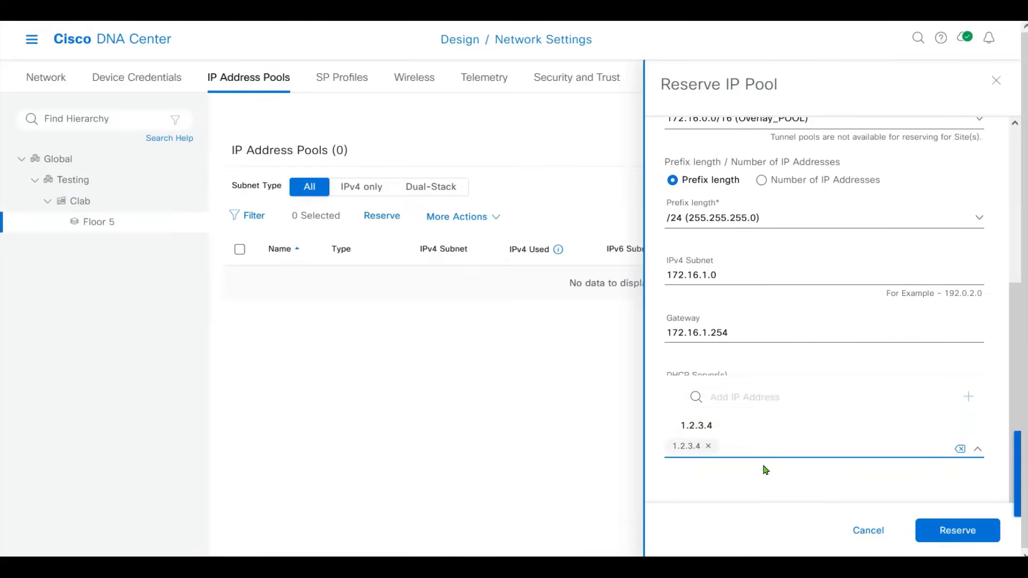
click(781, 501)
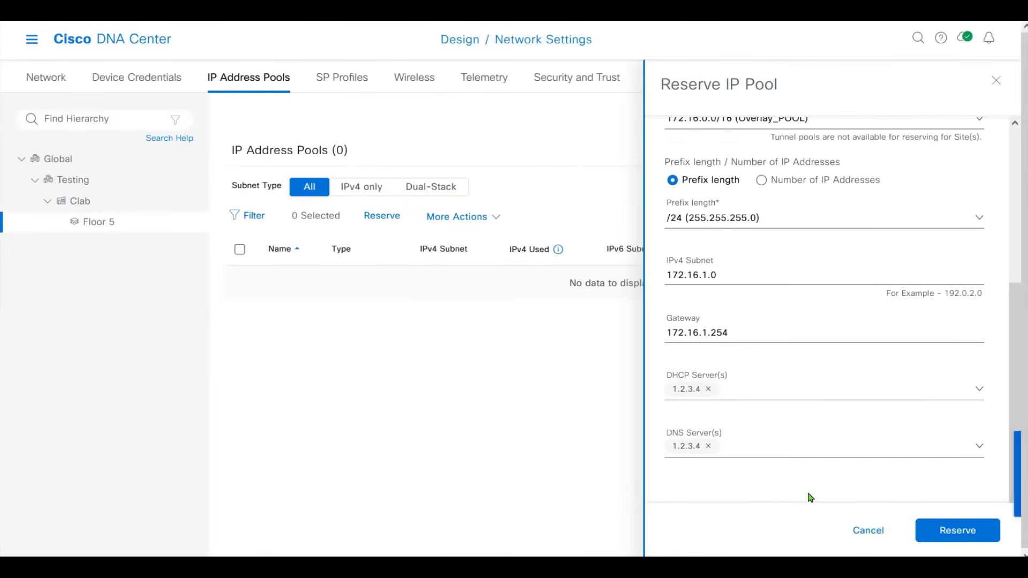
click(868, 531)
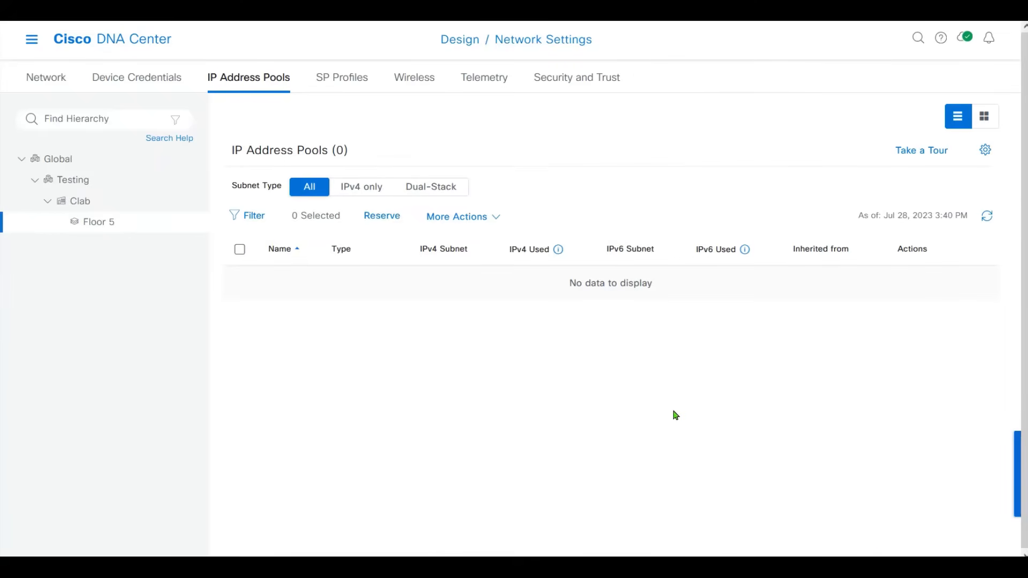
Add 10.1.2.240 to both the DHCP Server(s) and DNS Server(s) lists of the reservation.
click(152, 83)
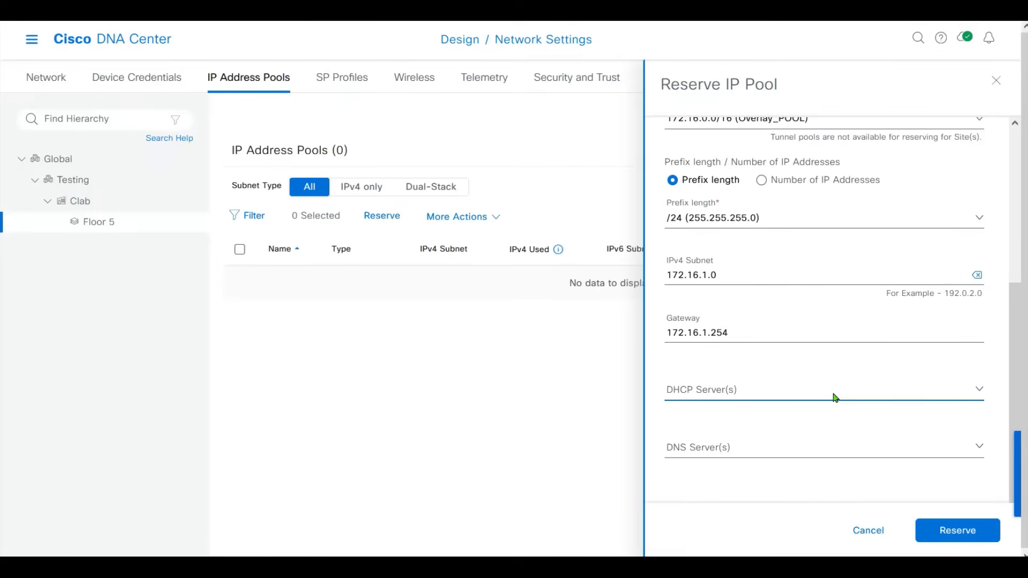
click(923, 392)
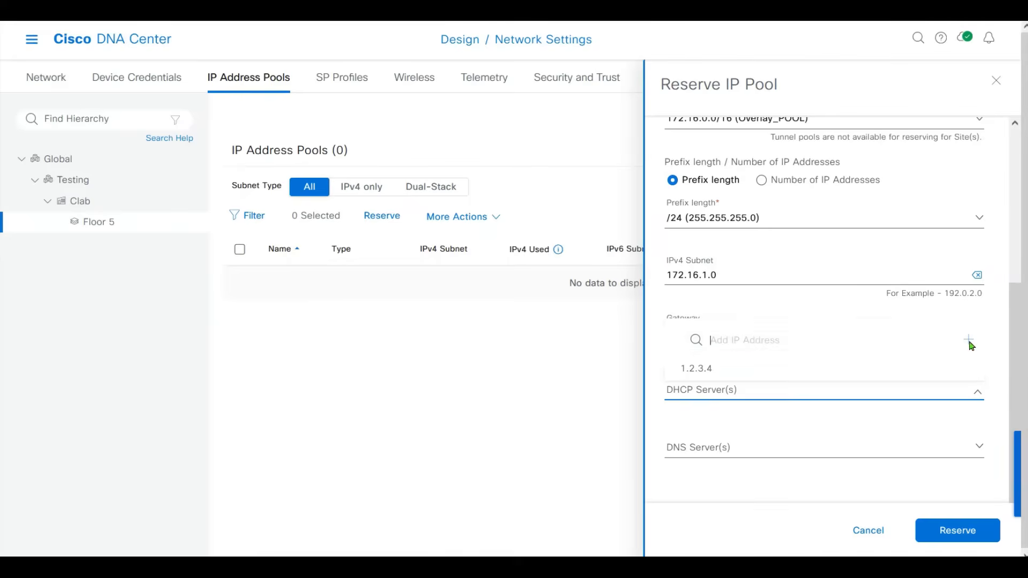
text(10.1.2.240)
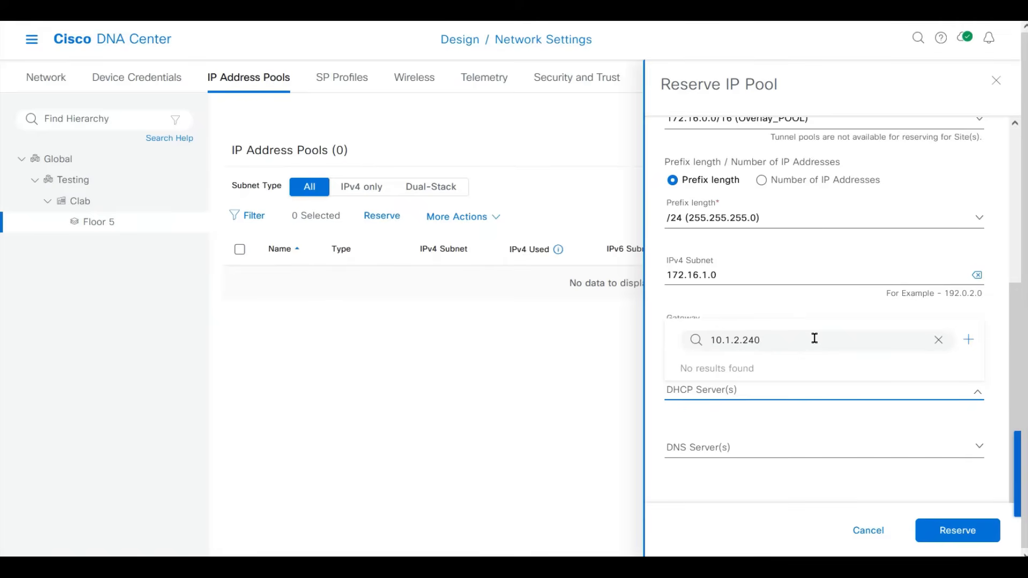
click(969, 340)
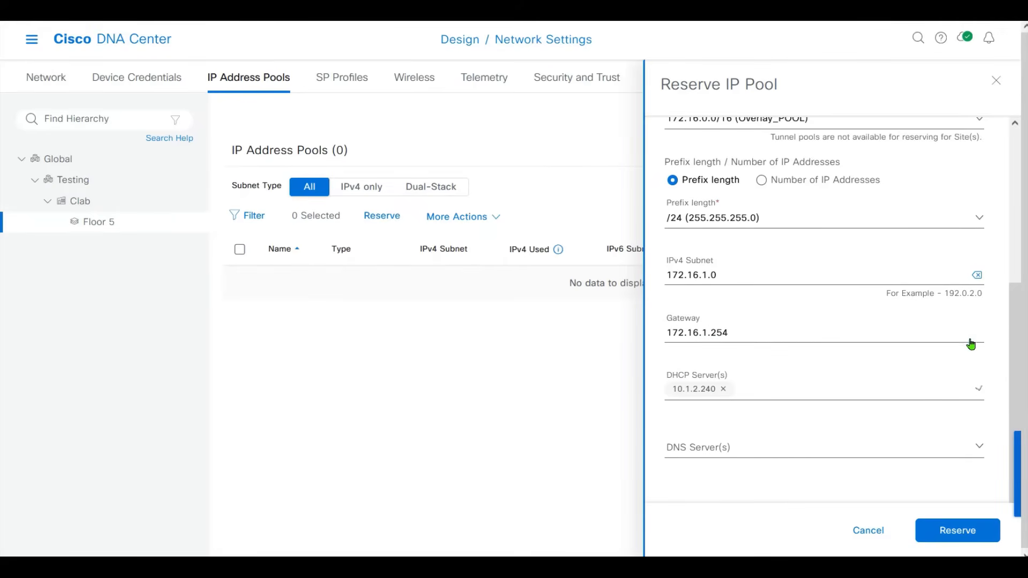
click(970, 453)
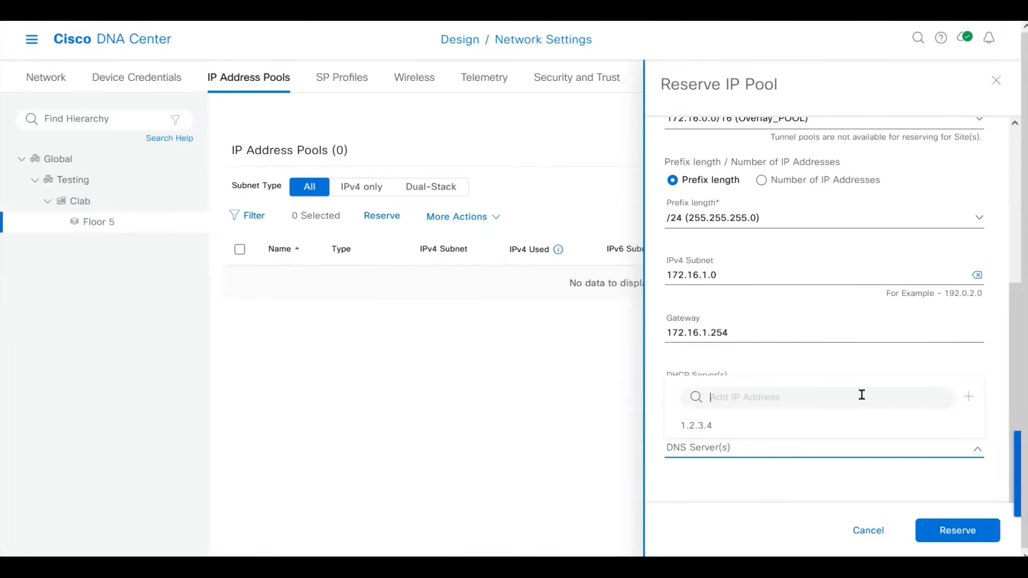
text(10.1.2.240)
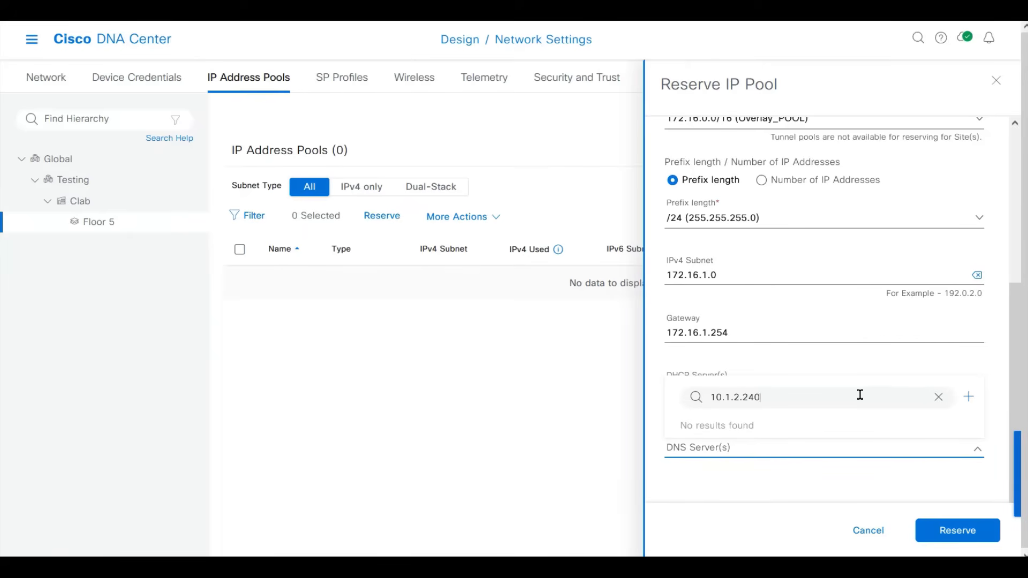
click(835, 448)
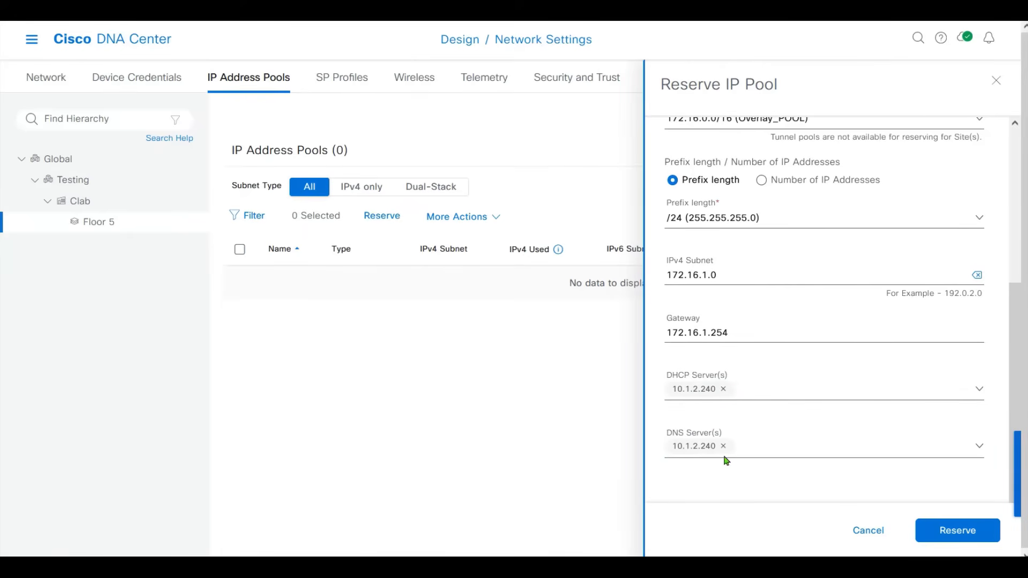
scroll(1018, 375, up, 2)
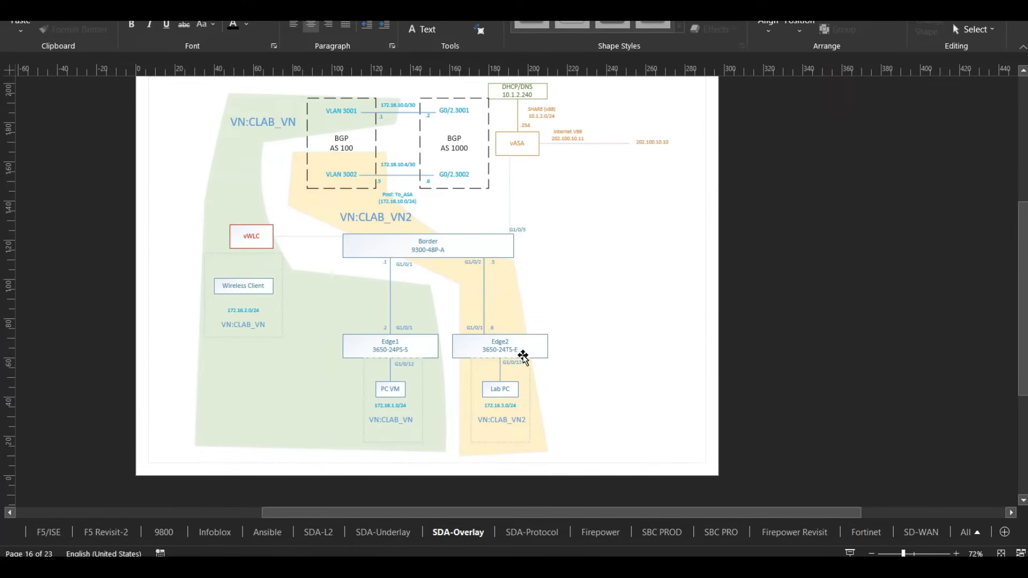
click(394, 354)
click(513, 353)
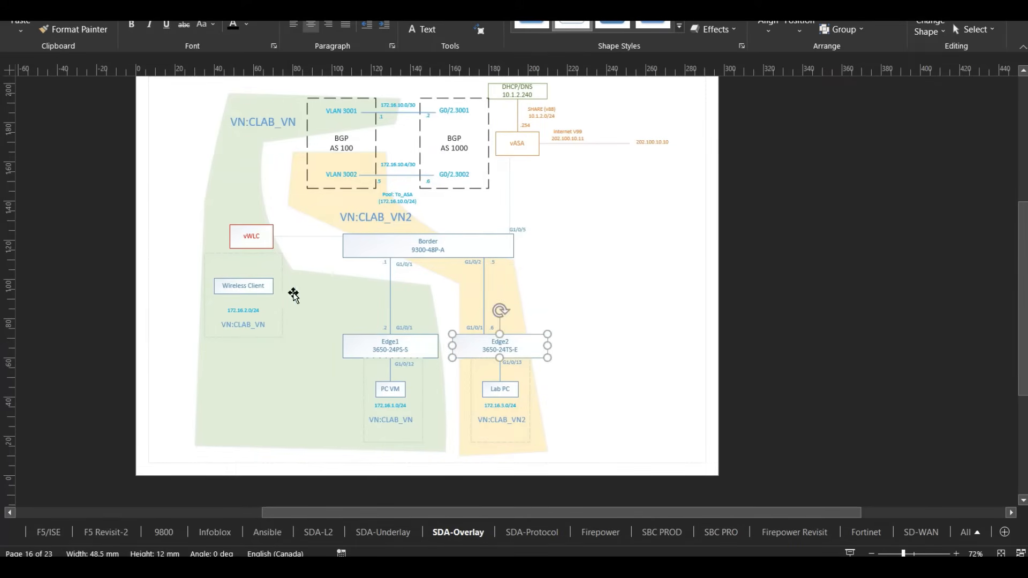
click(242, 240)
click(513, 362)
click(431, 346)
click(435, 252)
click(247, 237)
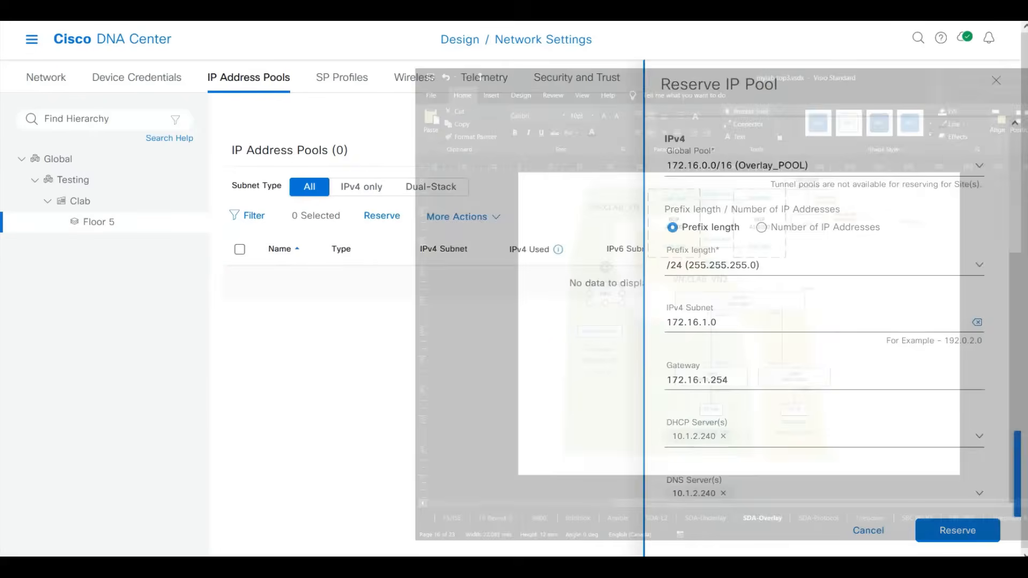
Submit win7pool1, then start win7pool2 as a /24 reserved from Overlay_POOL.
click(930, 532)
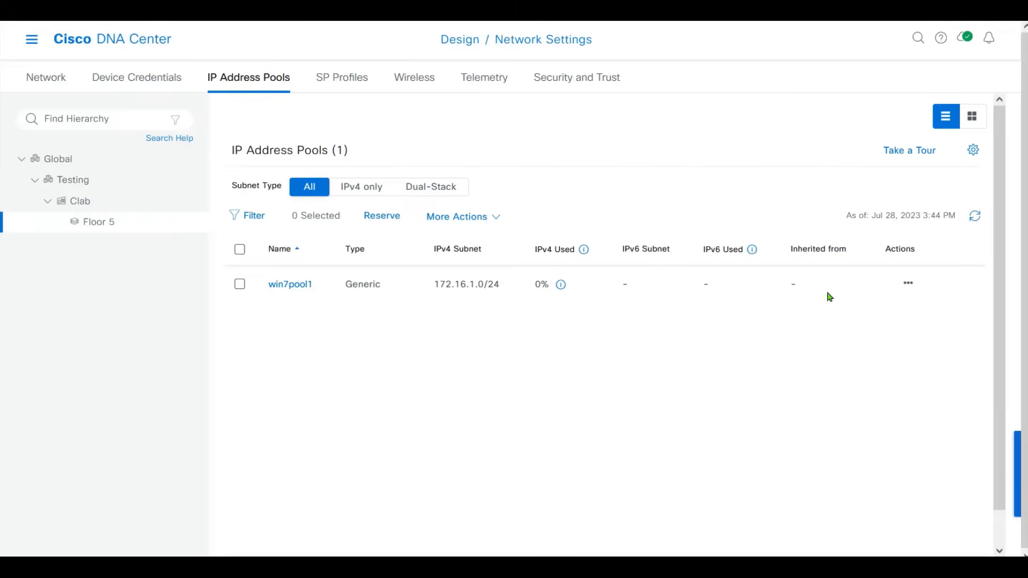
click(397, 217)
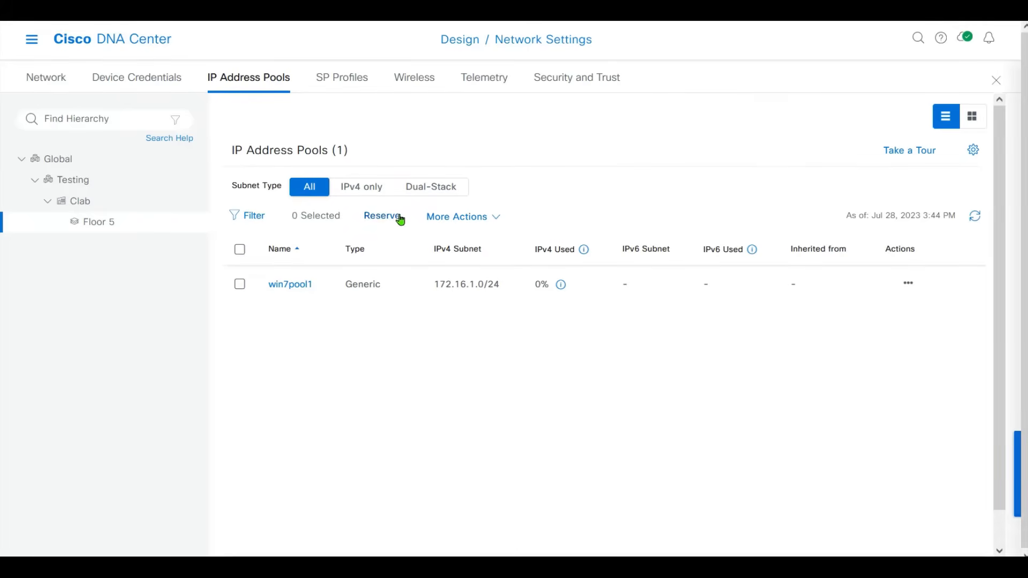
click(780, 158)
text(win7pool2)
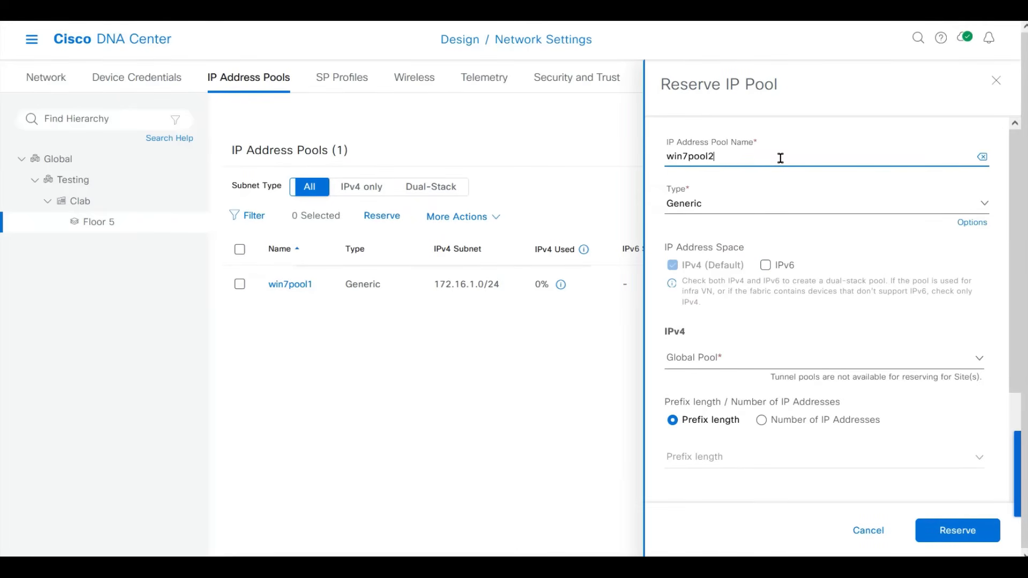
click(711, 360)
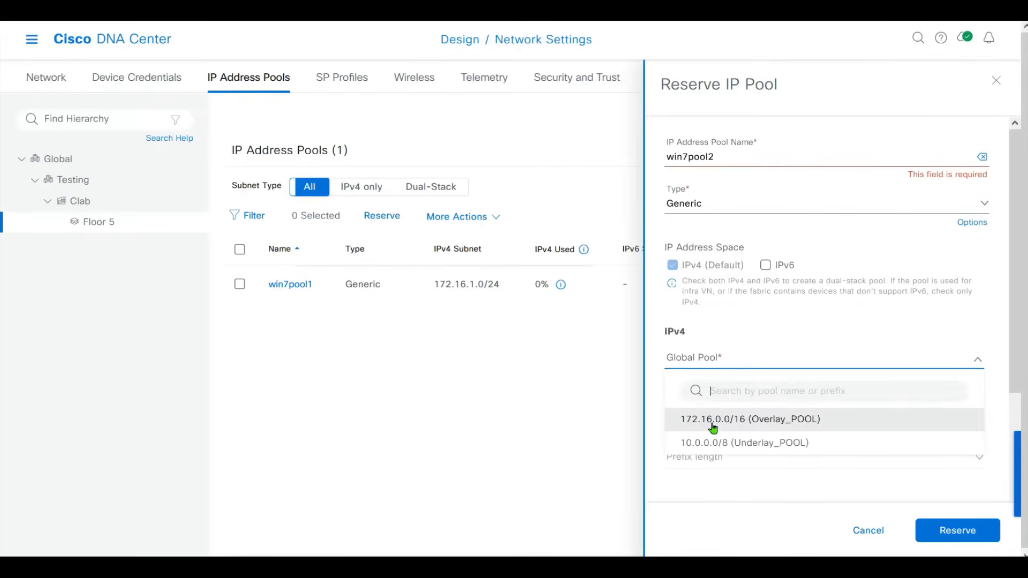
click(713, 427)
click(770, 459)
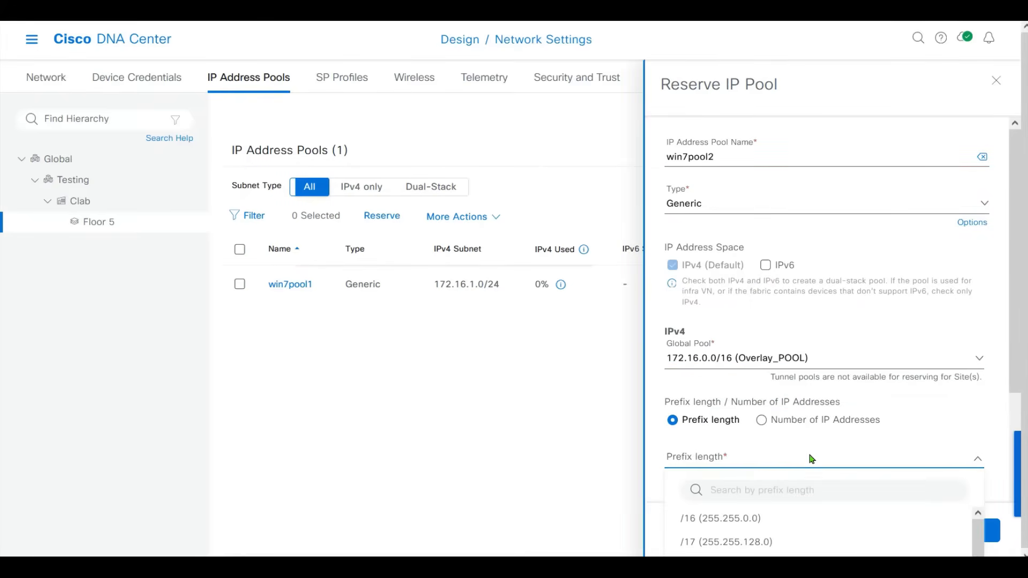
scroll(1007, 337, down, 3)
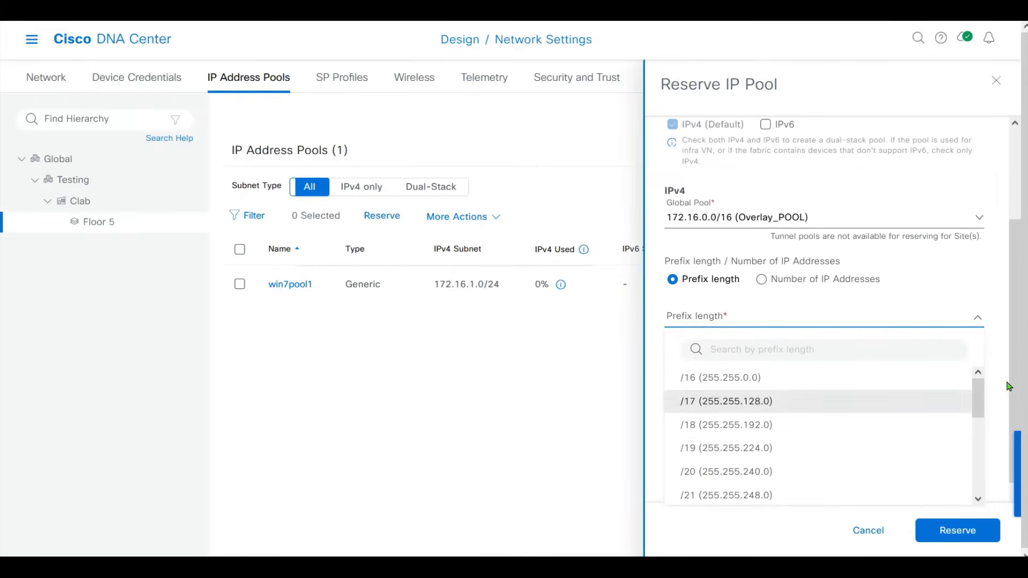
drag(982, 400, 982, 438)
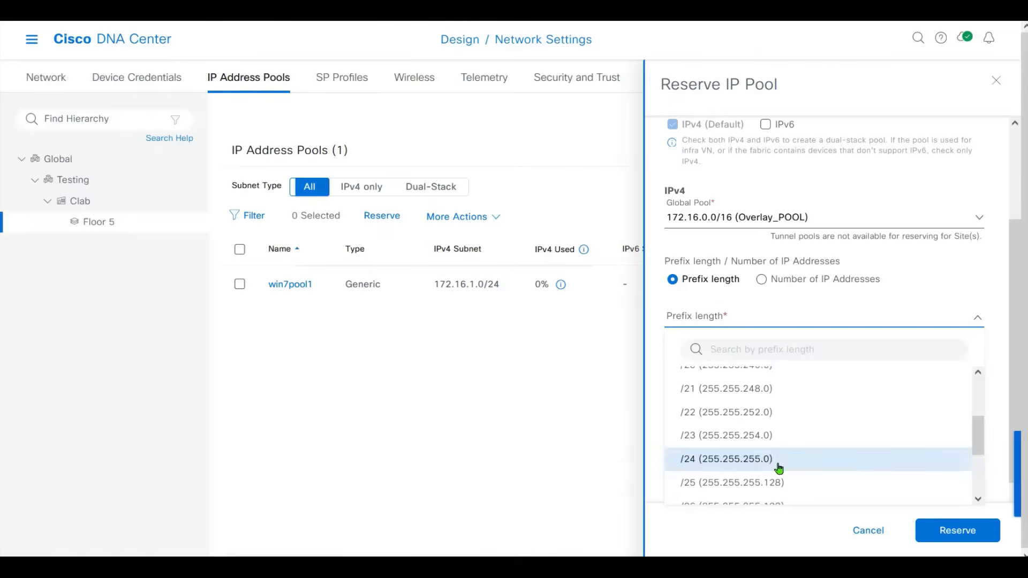
click(779, 459)
Enter subnet 172.16.2.0 and gateway 172.16.2.254 for win7pool2.
click(764, 382)
text(172.16.2.0)
key(Tab)
text(172.16.2.254)
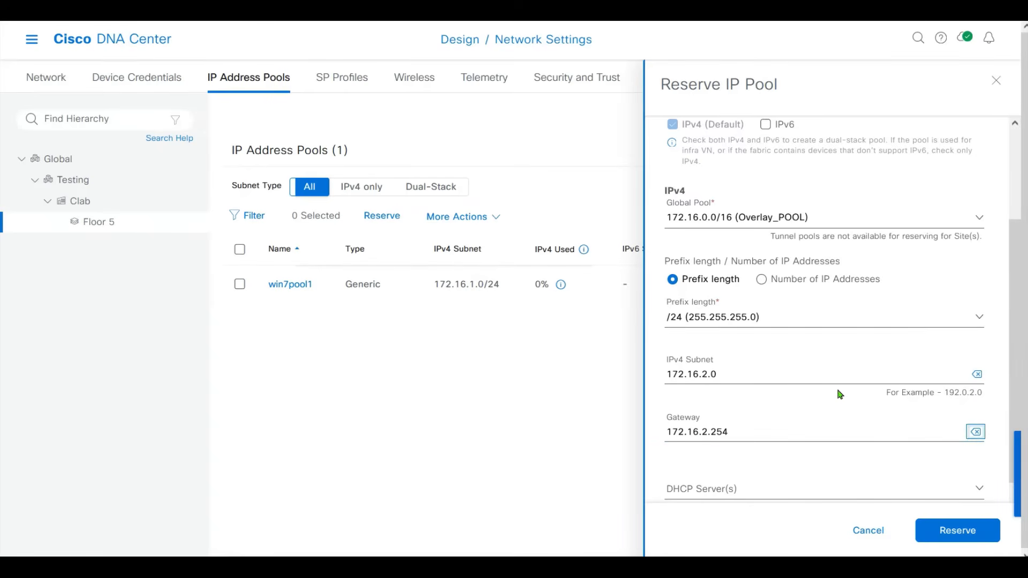
key(Tab)
scroll(982, 493, down, 2)
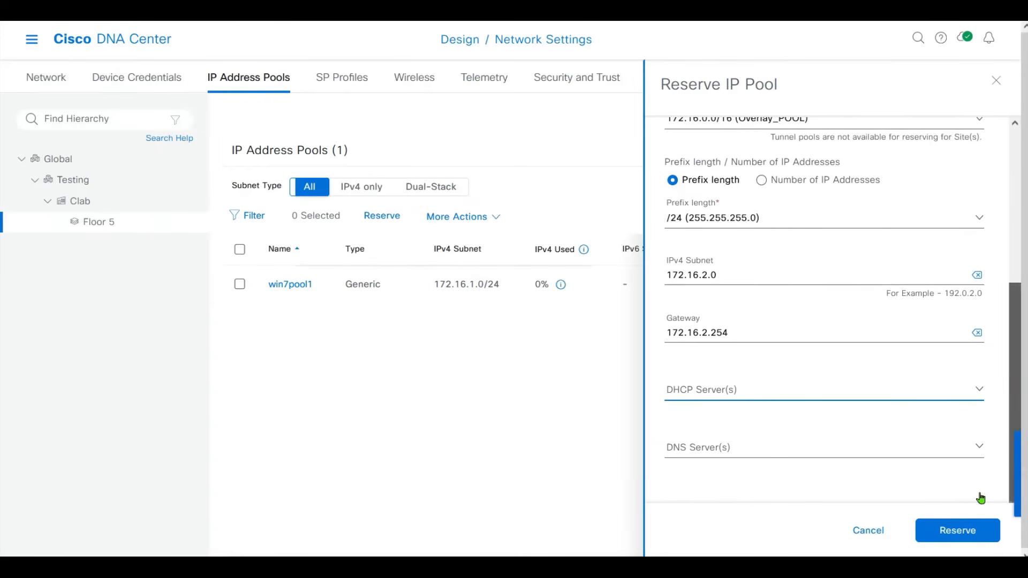
Set DHCP and DNS servers to 10.1.2.240 and save the win7pool2 reservation.
click(767, 389)
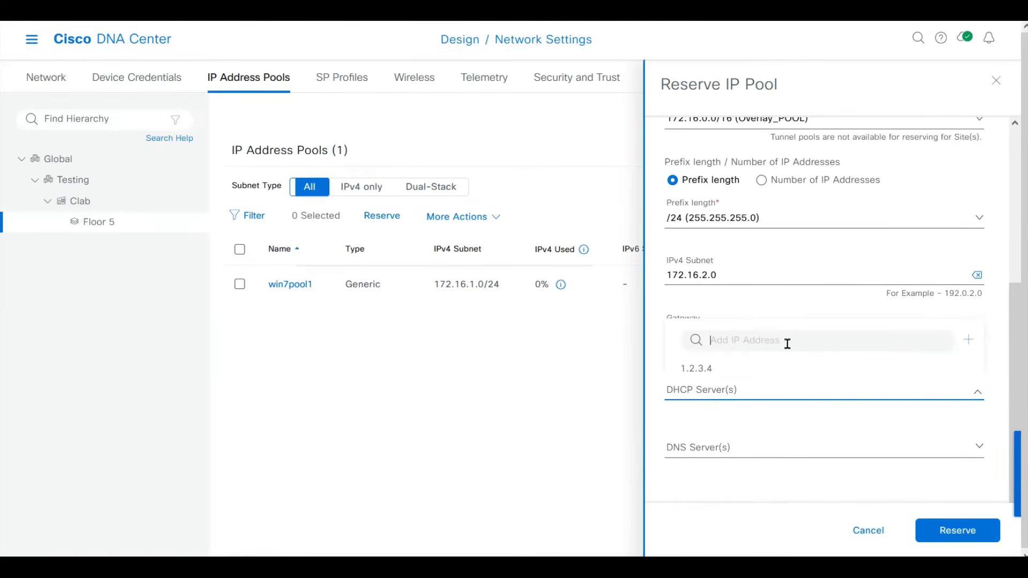
text(10.1.2.240)
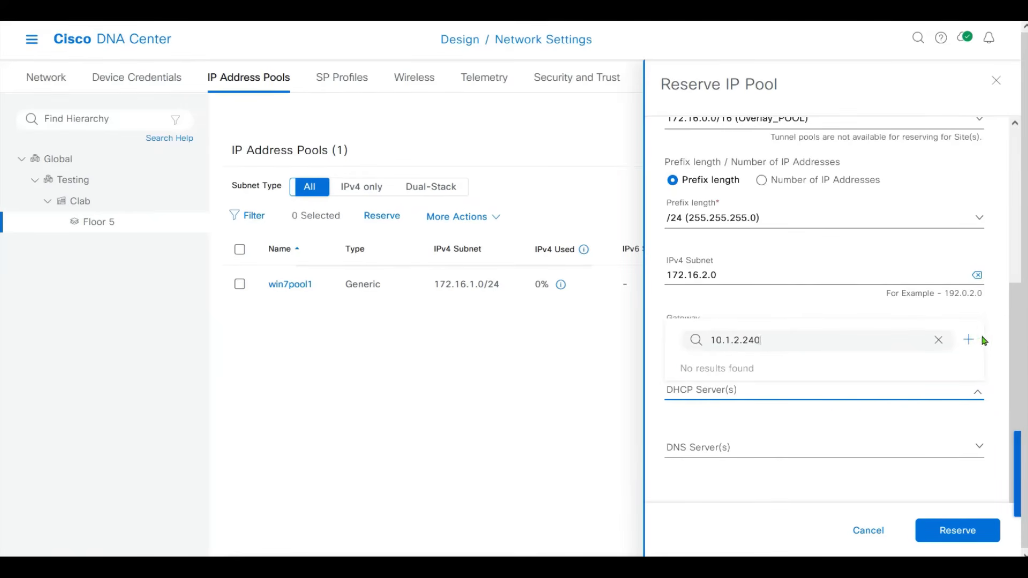
click(969, 341)
click(734, 449)
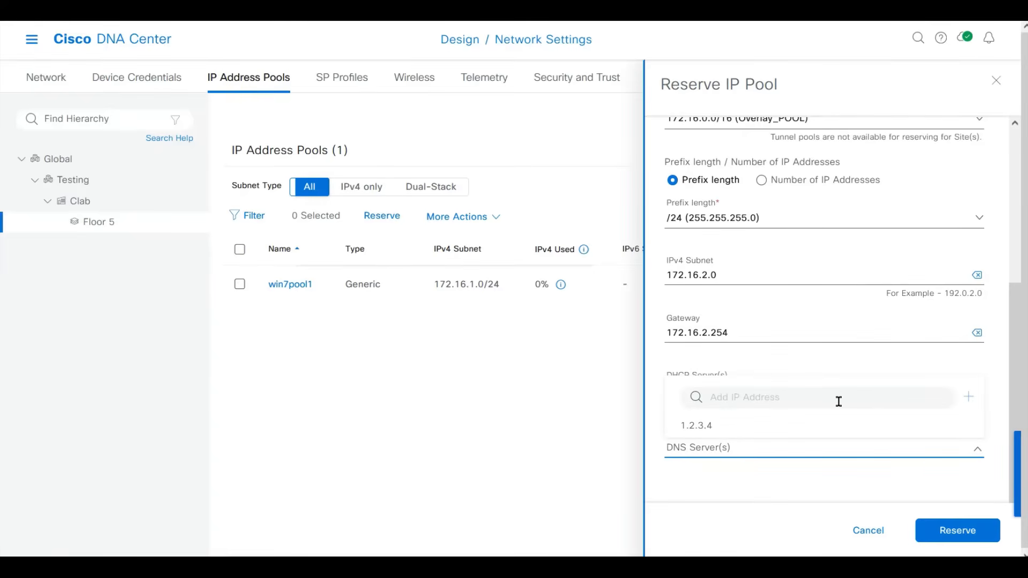
text(10.1.2.240)
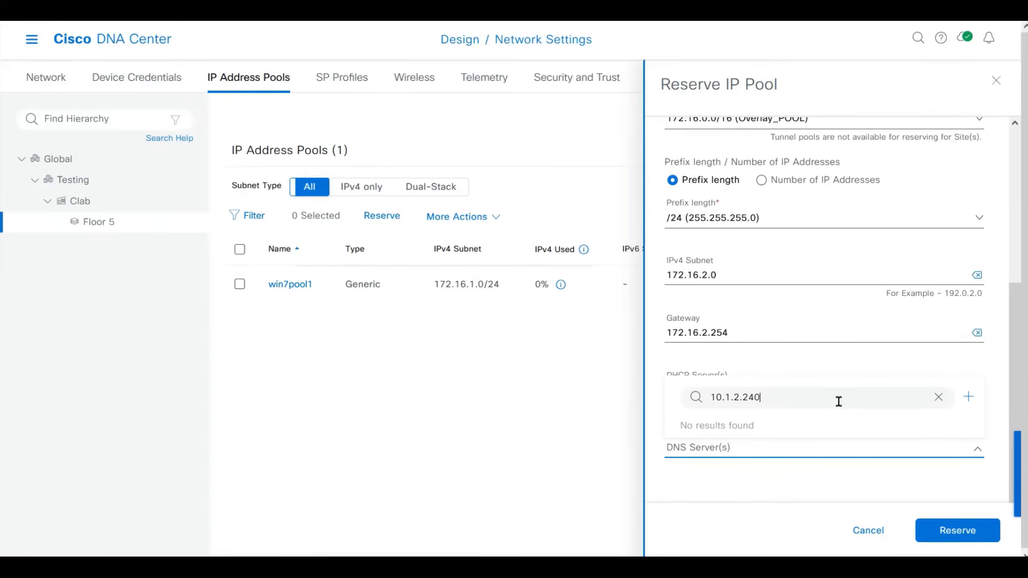
click(969, 396)
click(960, 535)
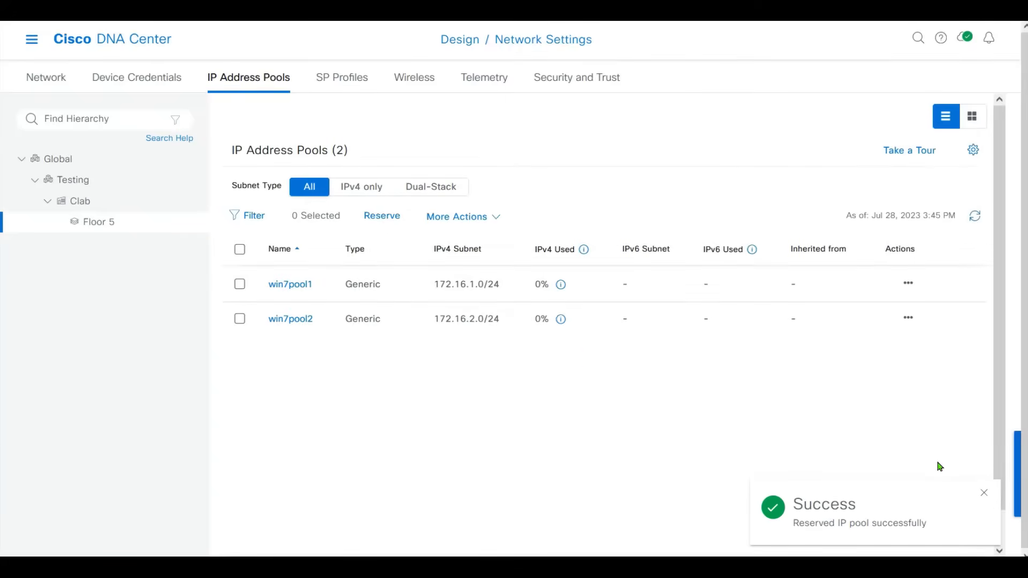
Start a new reservation win7pool3 from Overlay_POOL with a /24 prefix and subnet 172.16.3.0.
click(383, 215)
click(722, 156)
text(win7pool3)
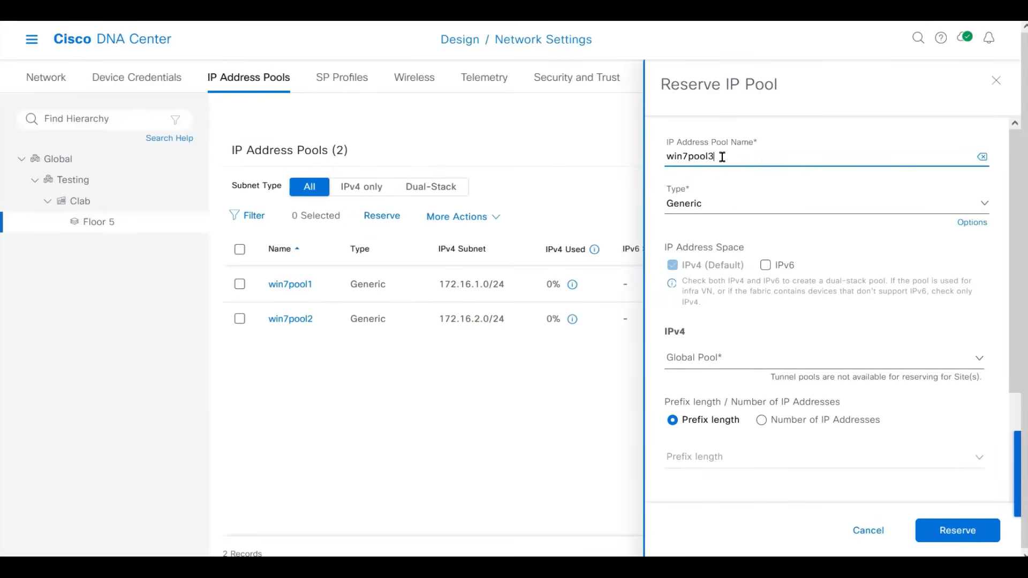
key(Tab)
click(730, 364)
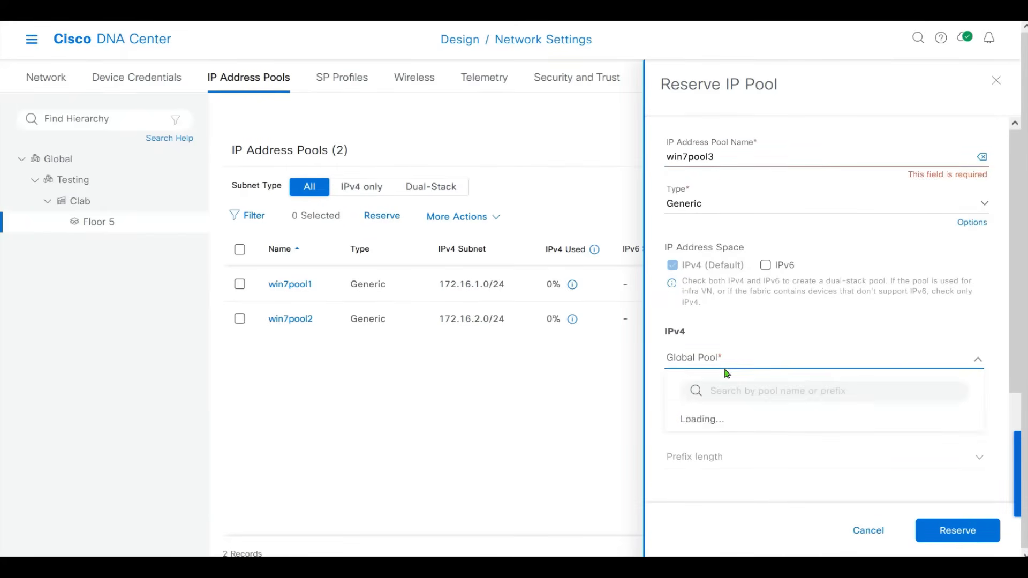
click(712, 419)
scroll(1018, 298, down, 3)
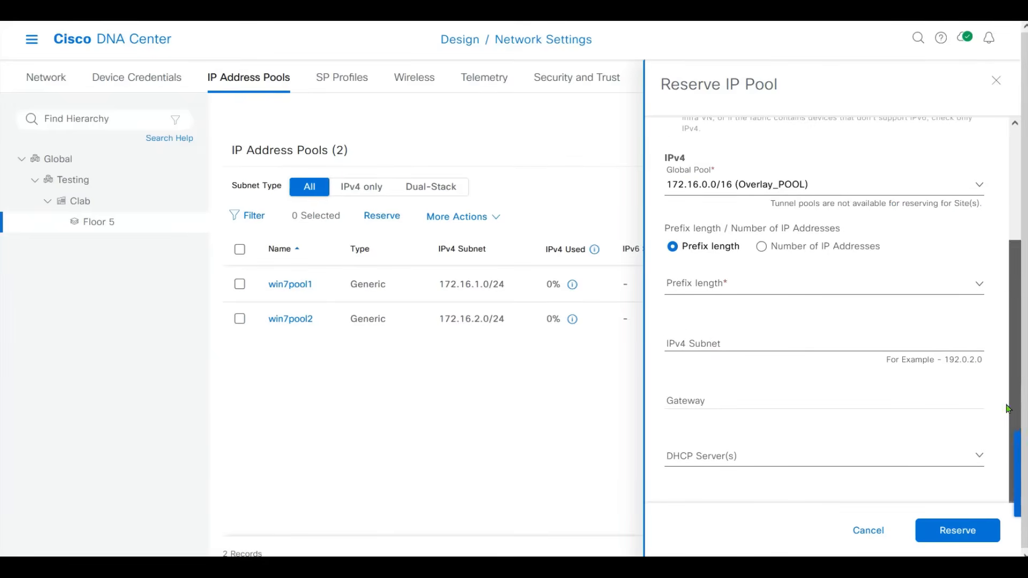
click(718, 283)
scroll(977, 381, down, 3)
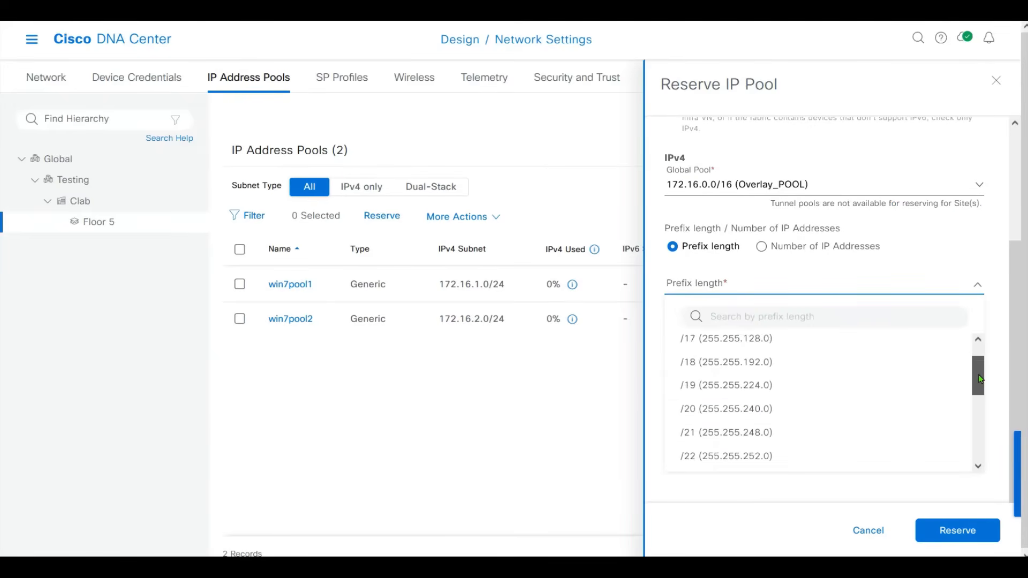
click(780, 452)
click(708, 336)
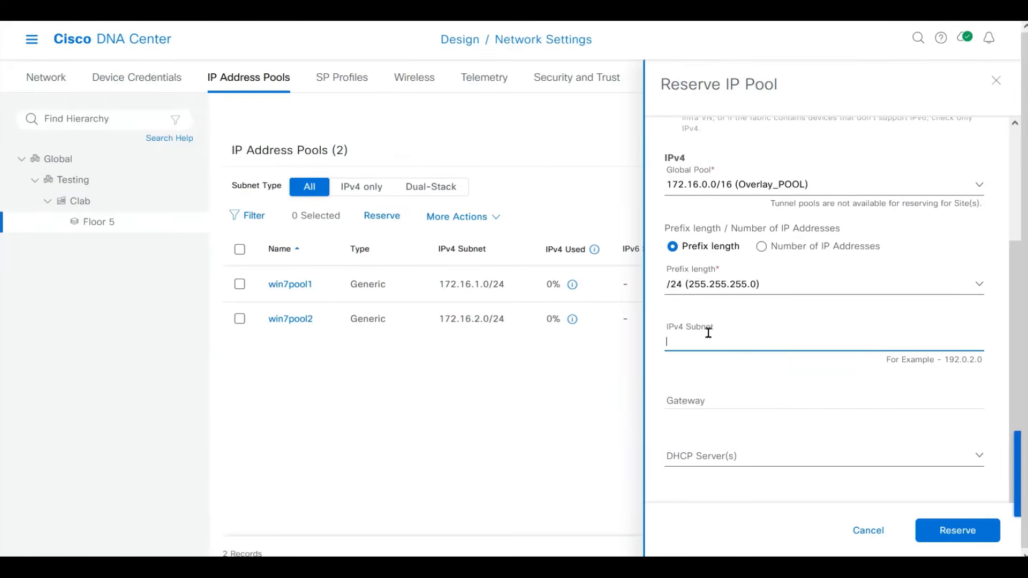
text(172.16.)
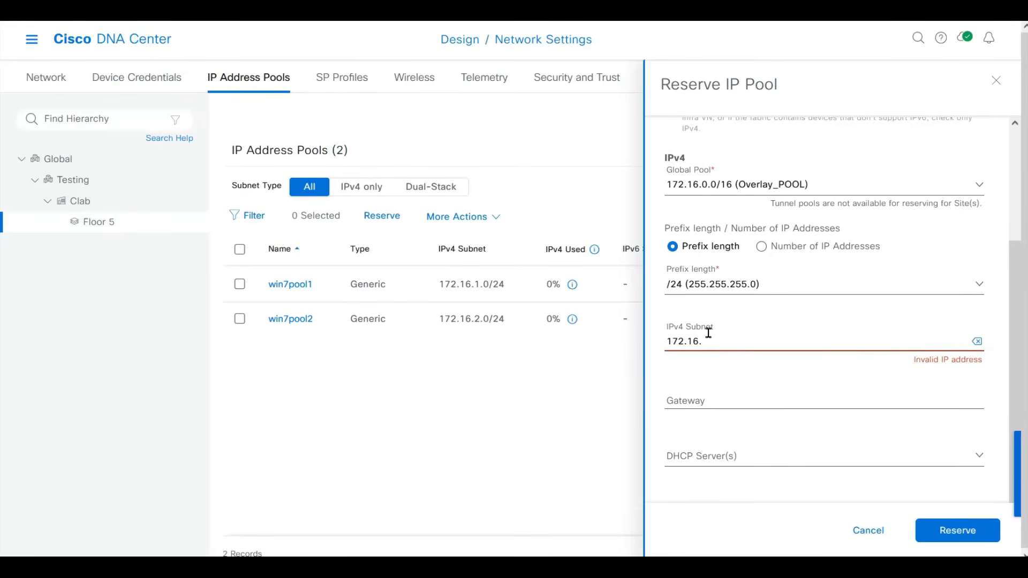
text(3.0)
Set gateway 172.16.3.254 and DHCP/DNS server 10.1.2.240, then reserve win7pool3.
key(Tab)
key(Tab)
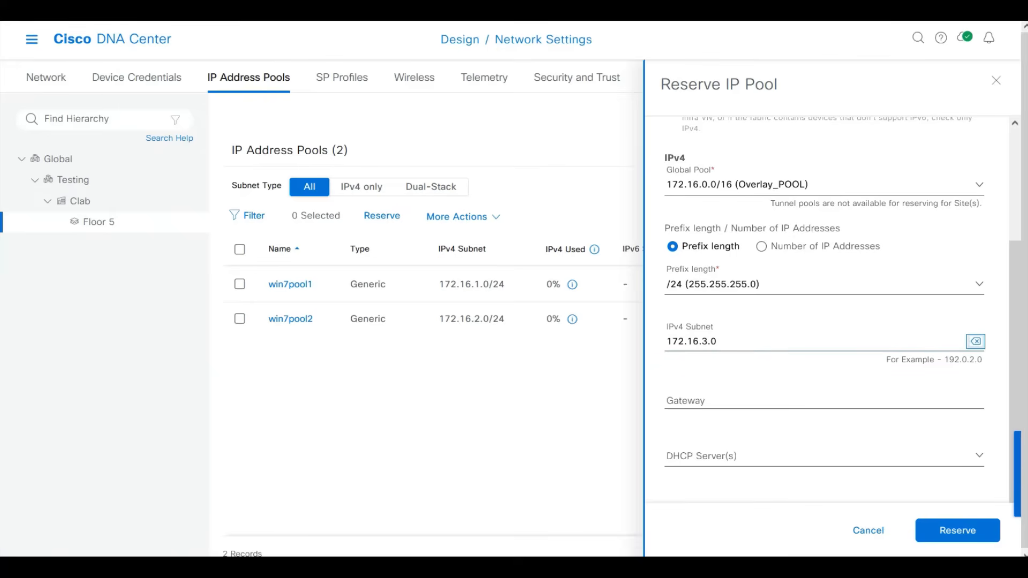
text(172.16.3.254)
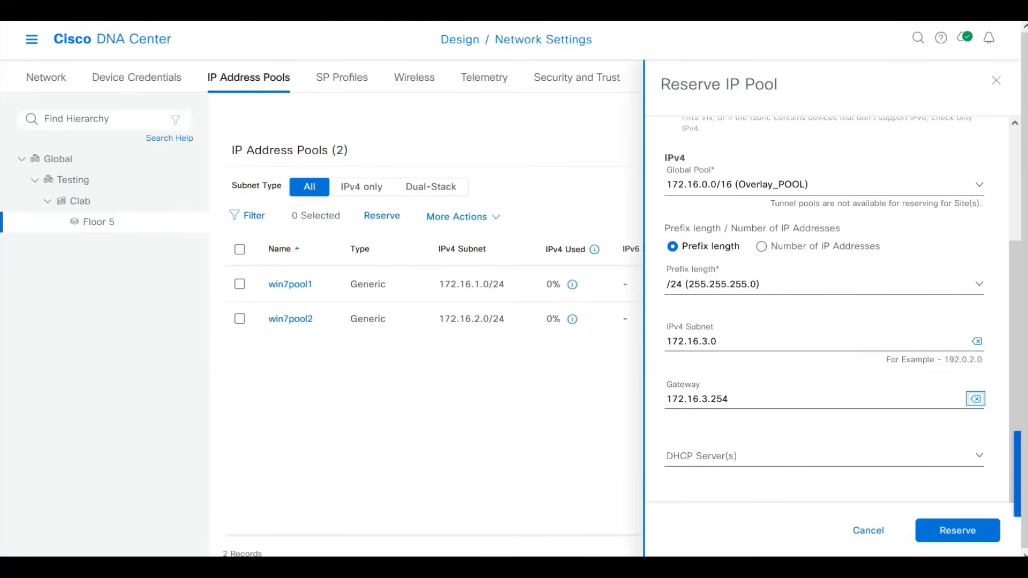
click(980, 456)
click(839, 441)
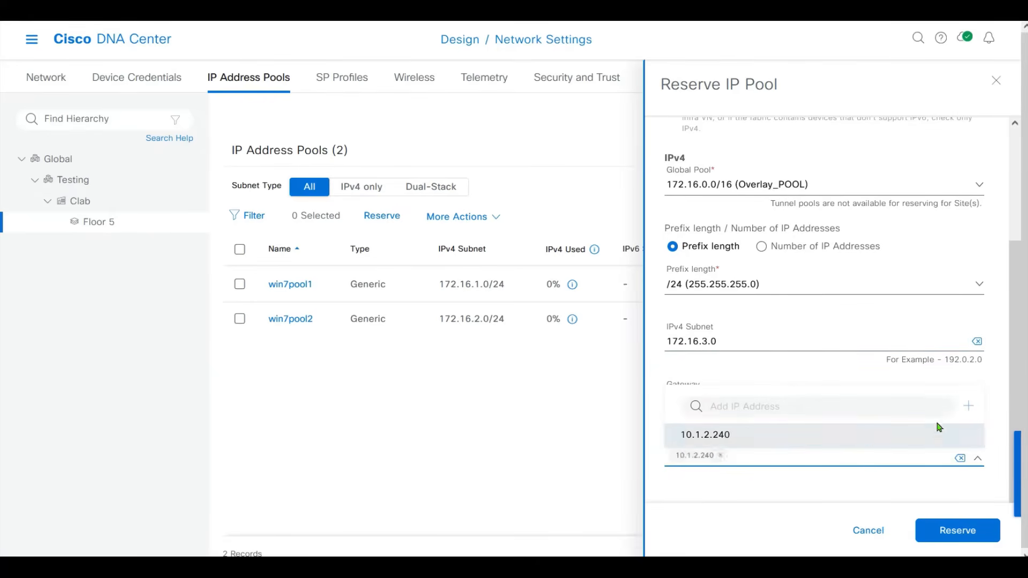
scroll(1016, 440, down, 1)
scroll(980, 447, up, 1)
click(804, 521)
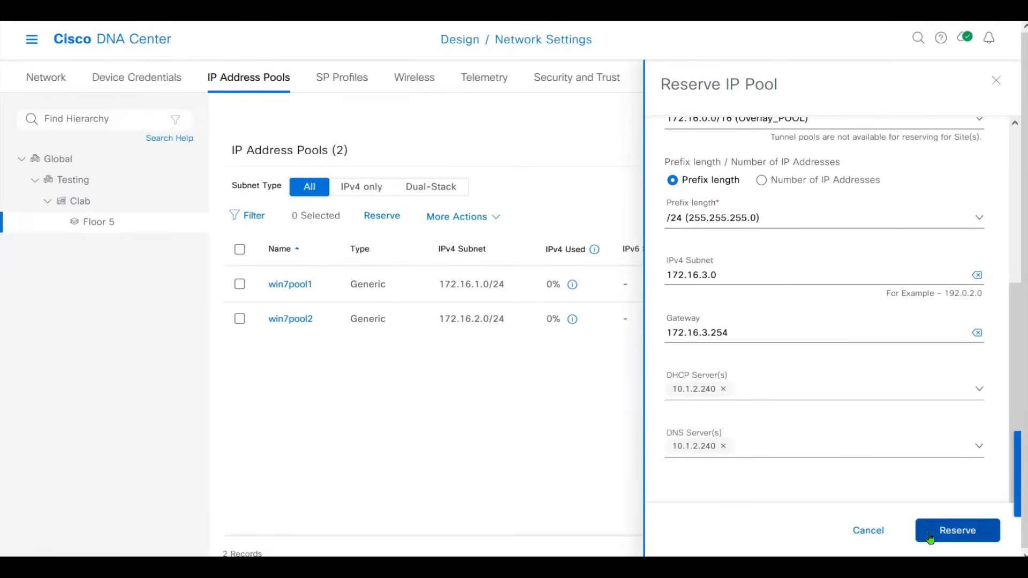
click(934, 531)
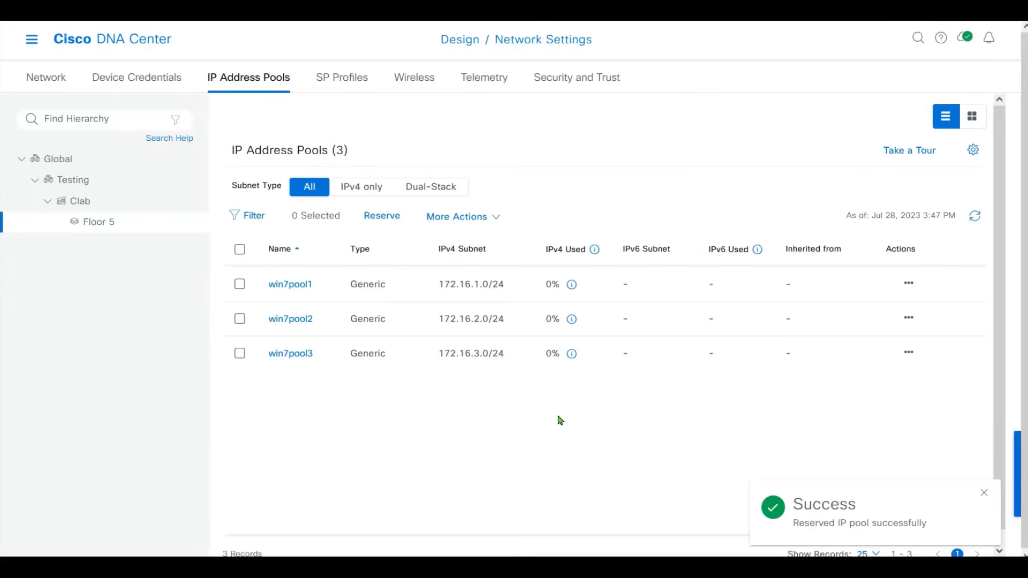
Begin reserving ap_pool as a LAN pool from Underlay_POOL with a /24 prefix.
click(391, 219)
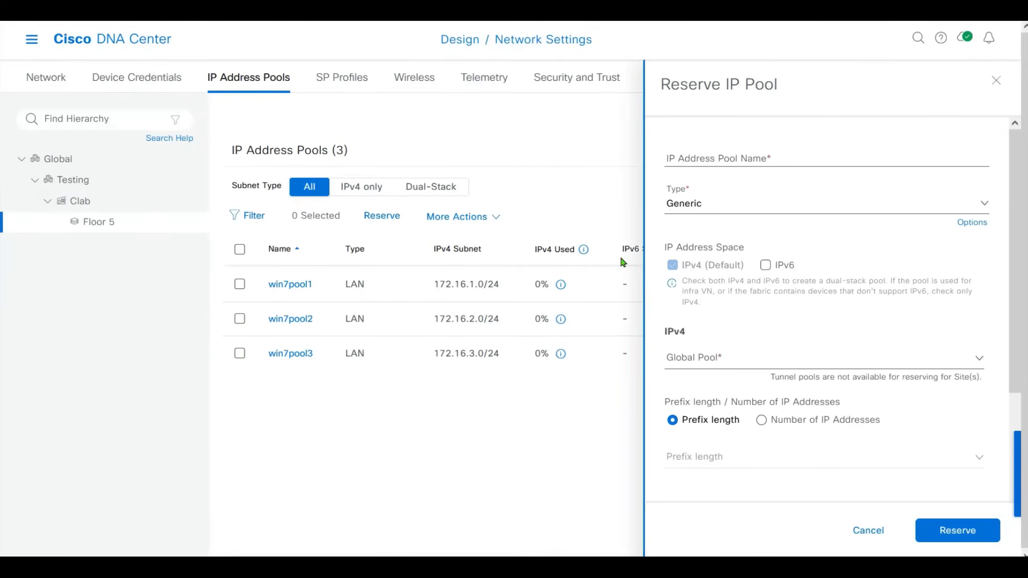
click(701, 158)
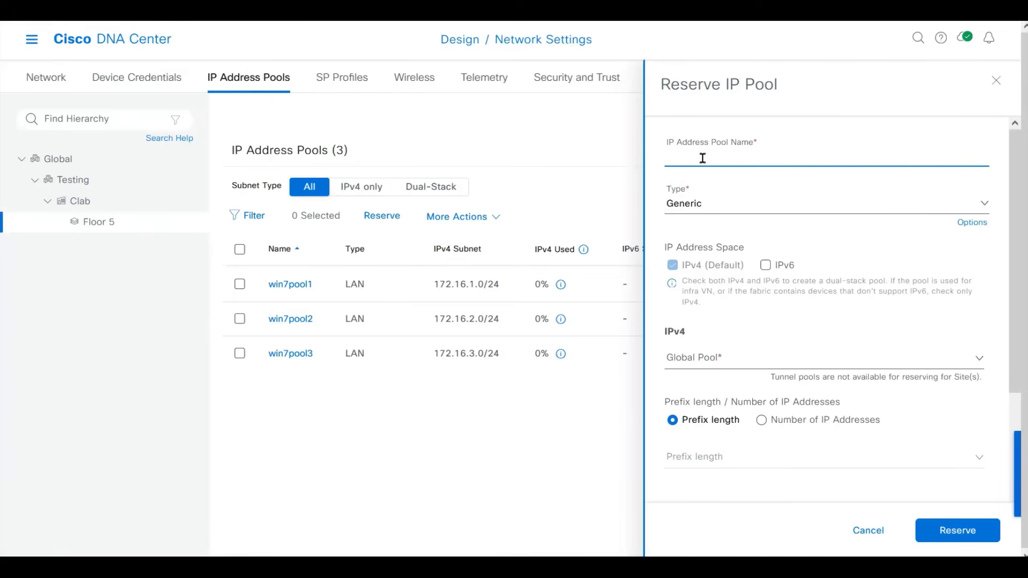
text(ap_pool)
click(712, 207)
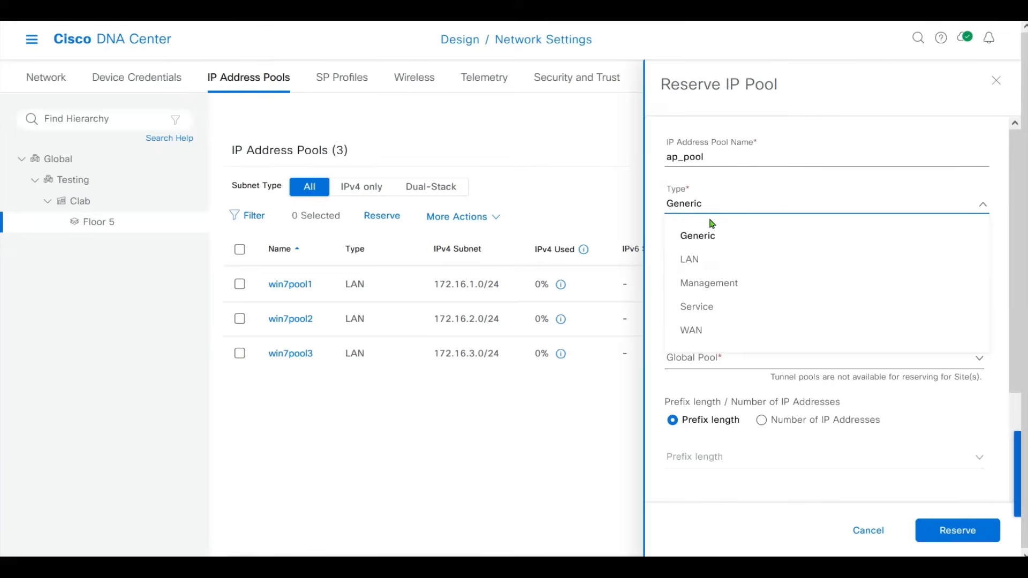
click(717, 262)
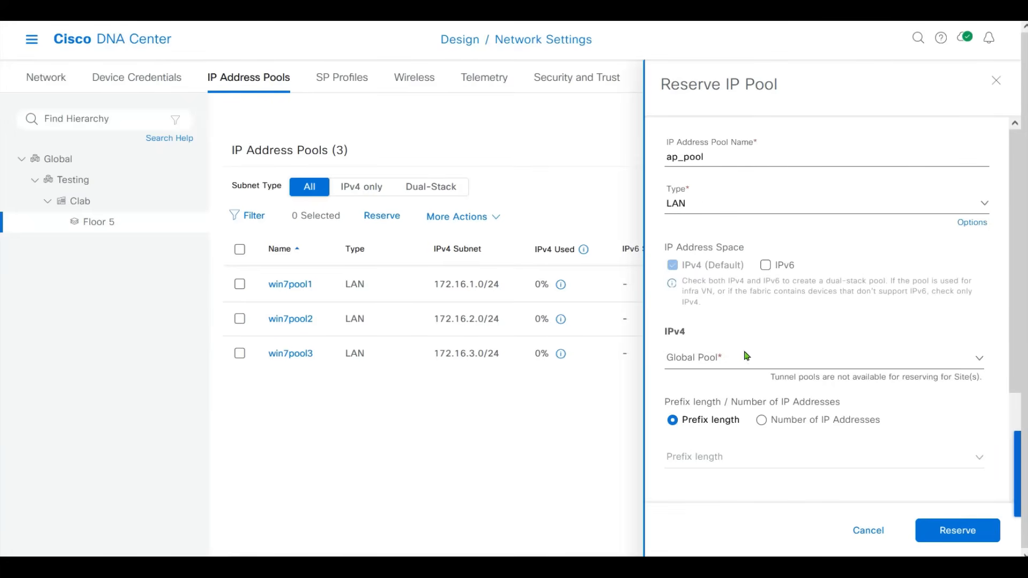
click(720, 354)
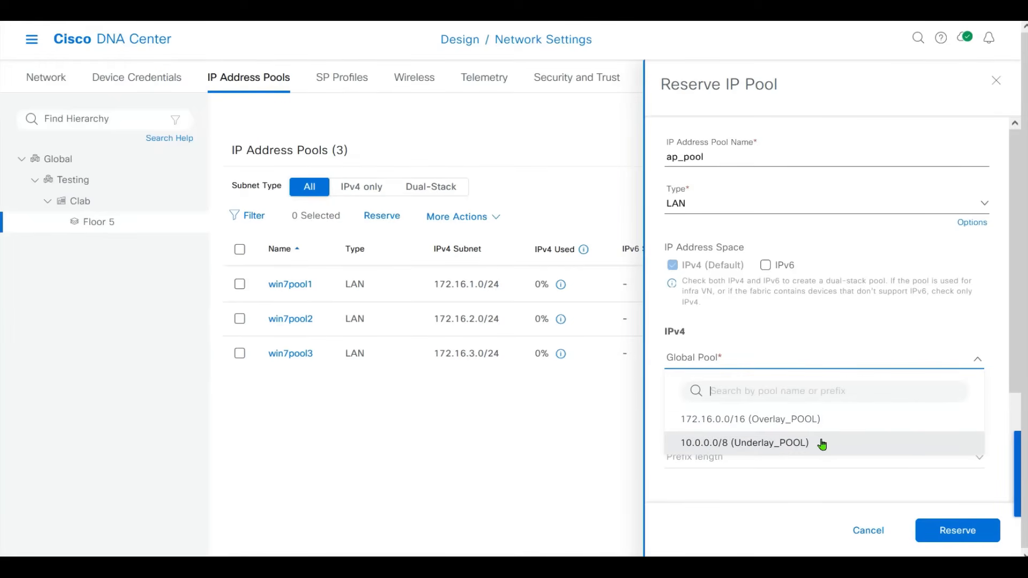
click(818, 443)
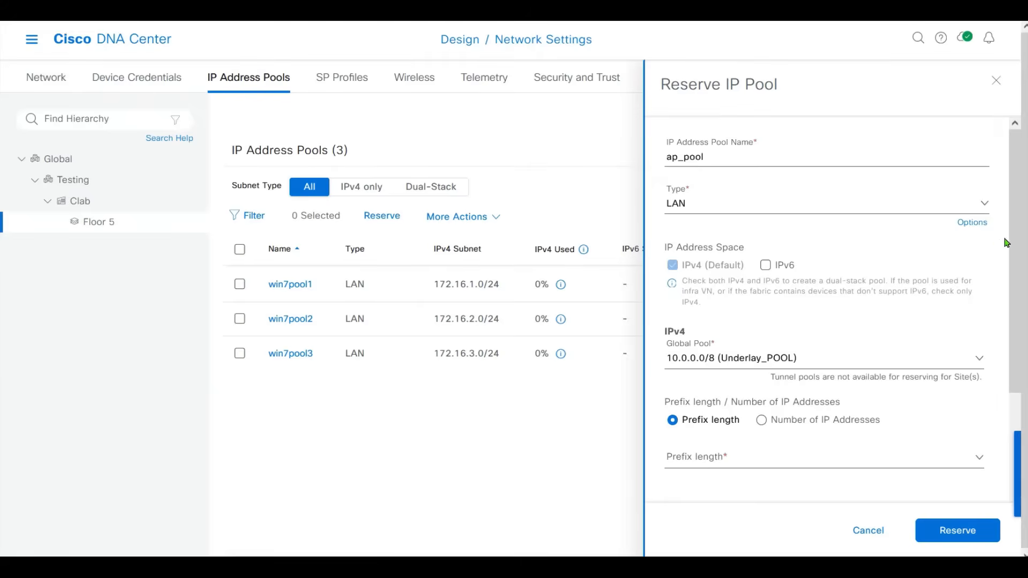
scroll(1007, 242, down, 4)
click(749, 260)
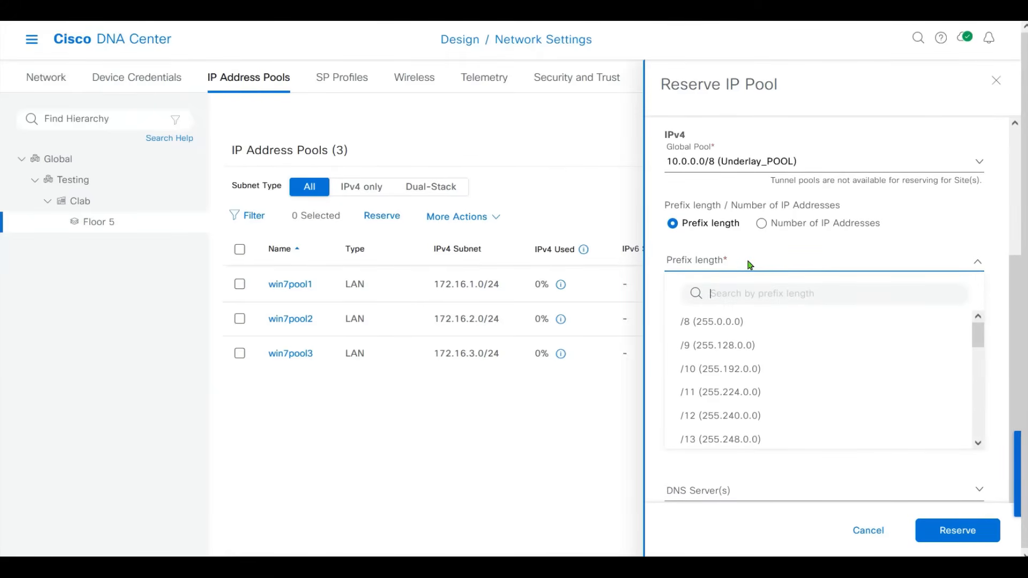
drag(978, 331, 982, 394)
click(897, 419)
Give ap_pool subnet 10.0.3.0, gateway 10.0.3.254, DHCP and DNS 10.1.2.240, and reserve it.
click(721, 319)
text(10.0.3.0)
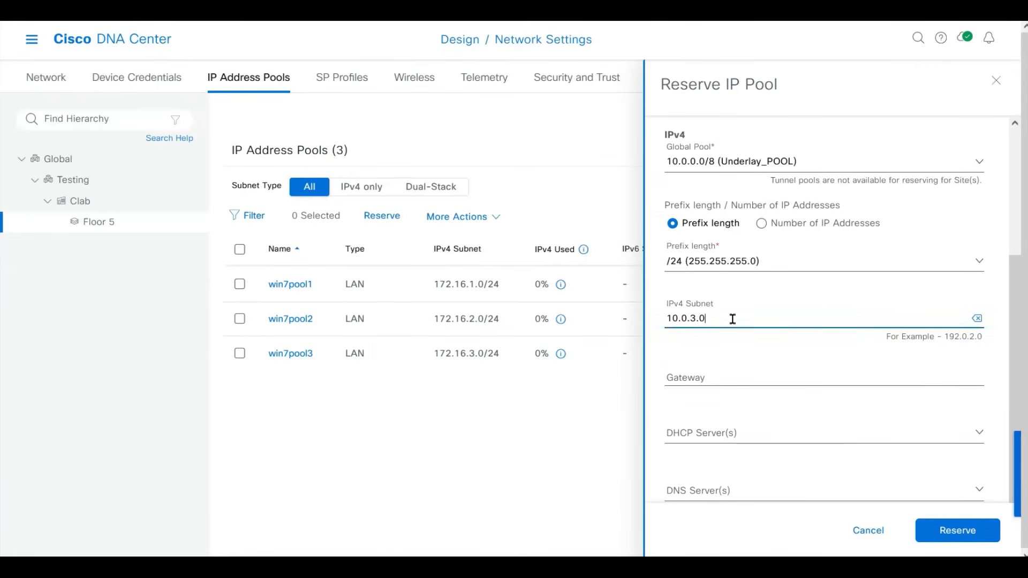
key(Tab)
text(10.0.3.254)
click(734, 435)
click(729, 412)
click(794, 491)
click(730, 473)
click(956, 538)
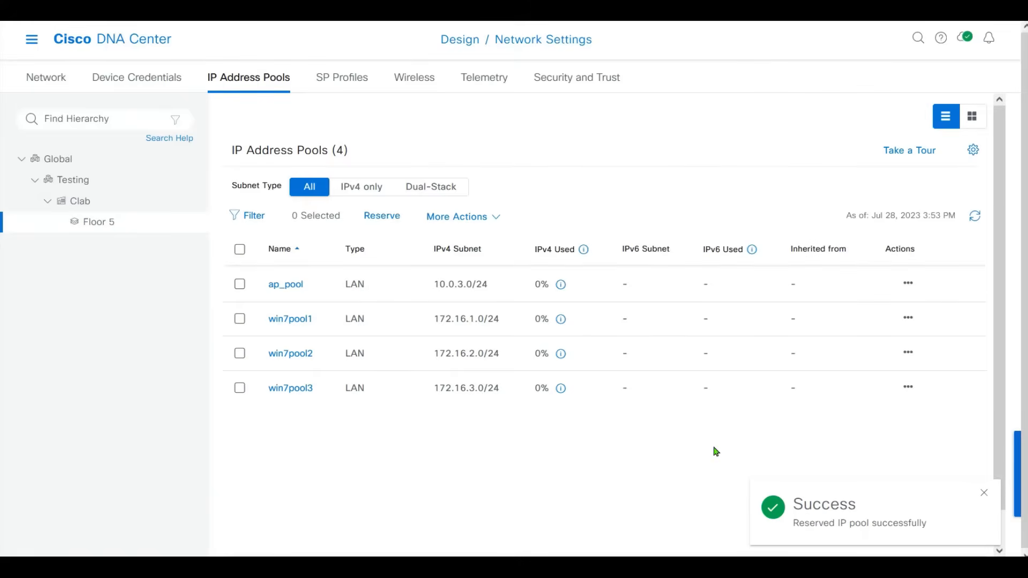
Begin a new reservation named to_asa from the 172.16.0.0/16 Overlay_POOL.
click(389, 219)
click(722, 162)
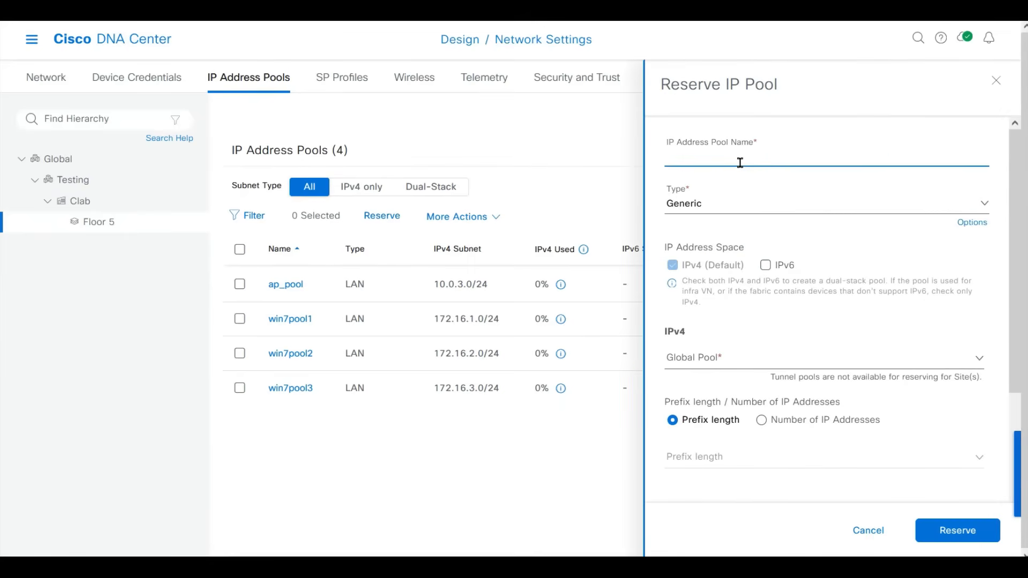
text(t)
key(Tab)
key(Tab)
key(Tab)
click(717, 366)
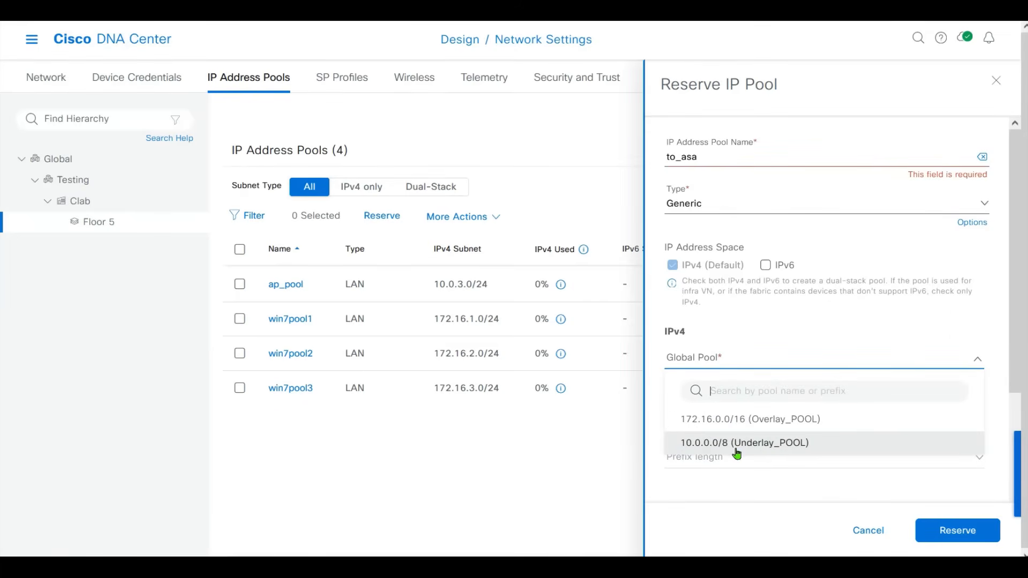
click(707, 420)
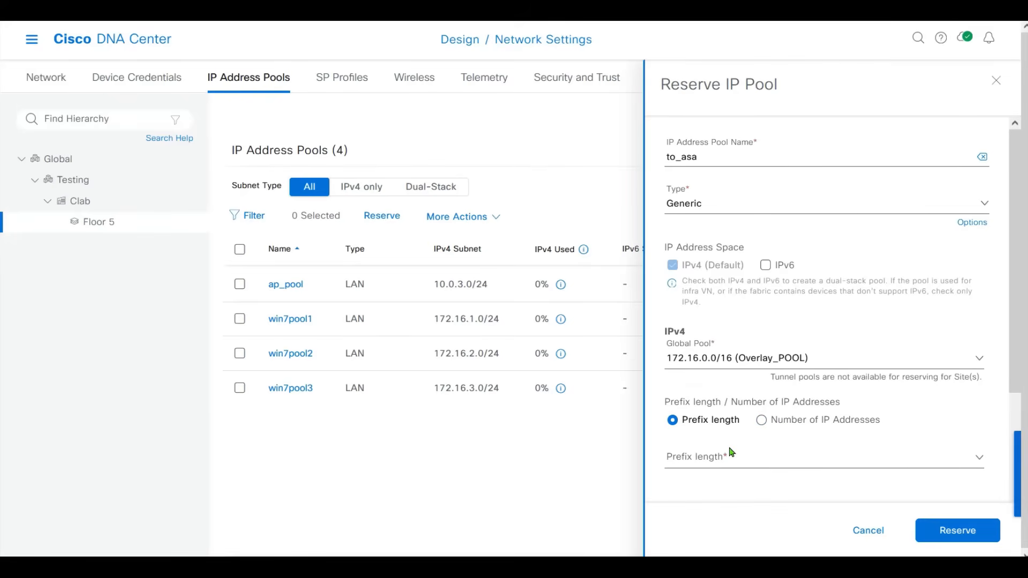
Give to_asa a /24 prefix with subnet 172.16.10.0 and reserve it.
click(720, 461)
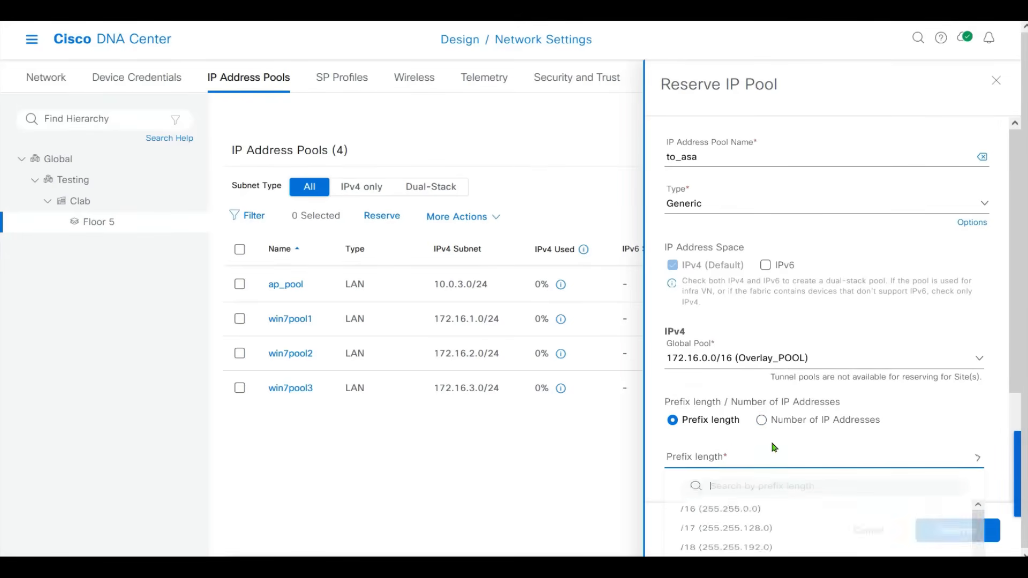
scroll(1012, 348, down, 3)
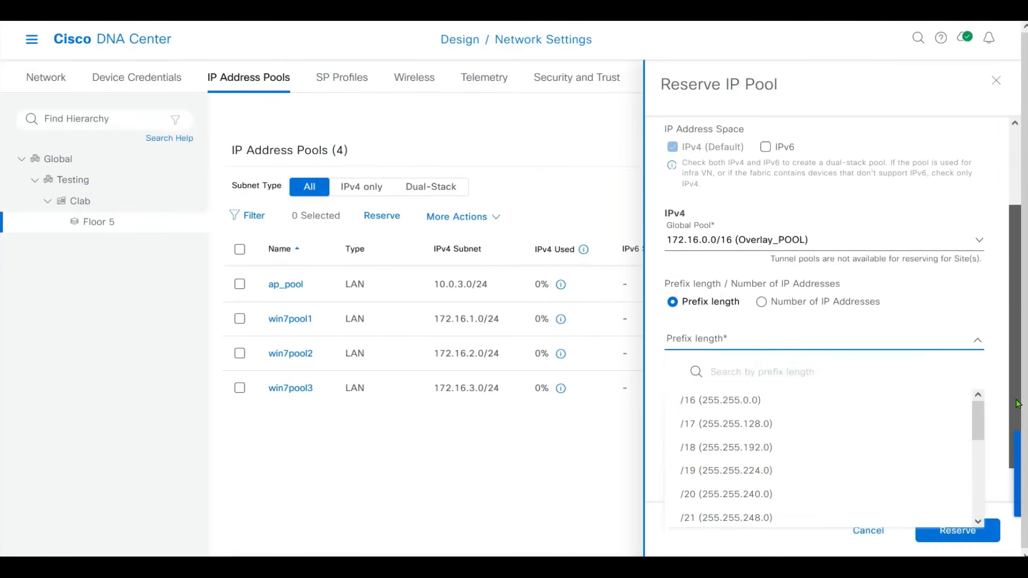
drag(979, 371, 975, 412)
click(768, 420)
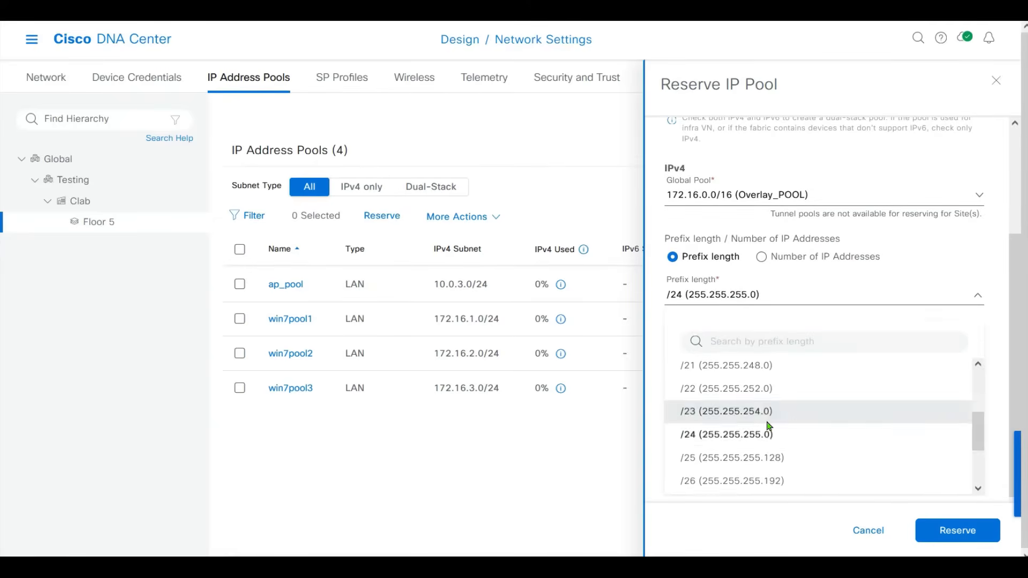
click(746, 364)
text(172.16.)
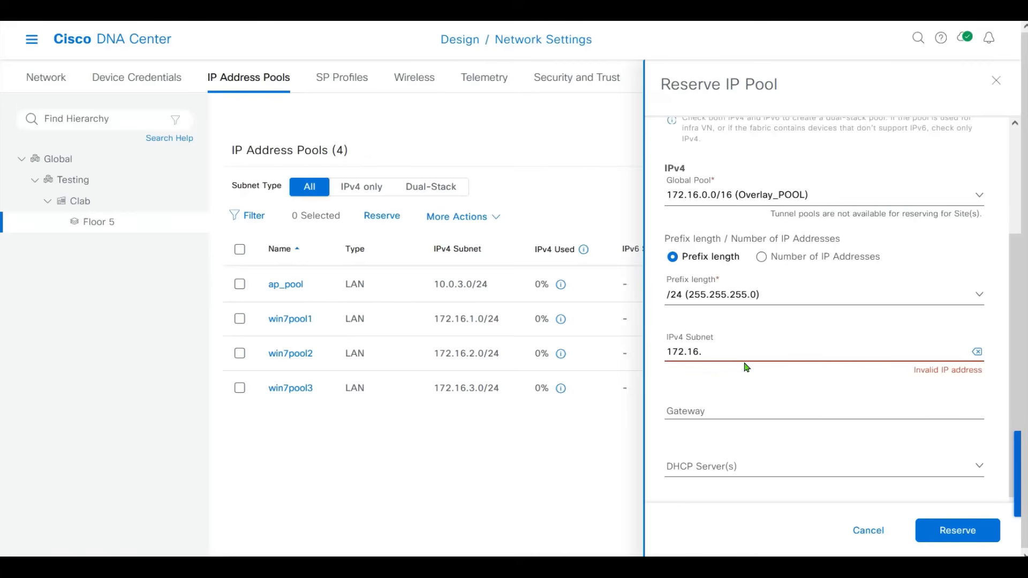
text(10.0)
scroll(870, 425, down, 2)
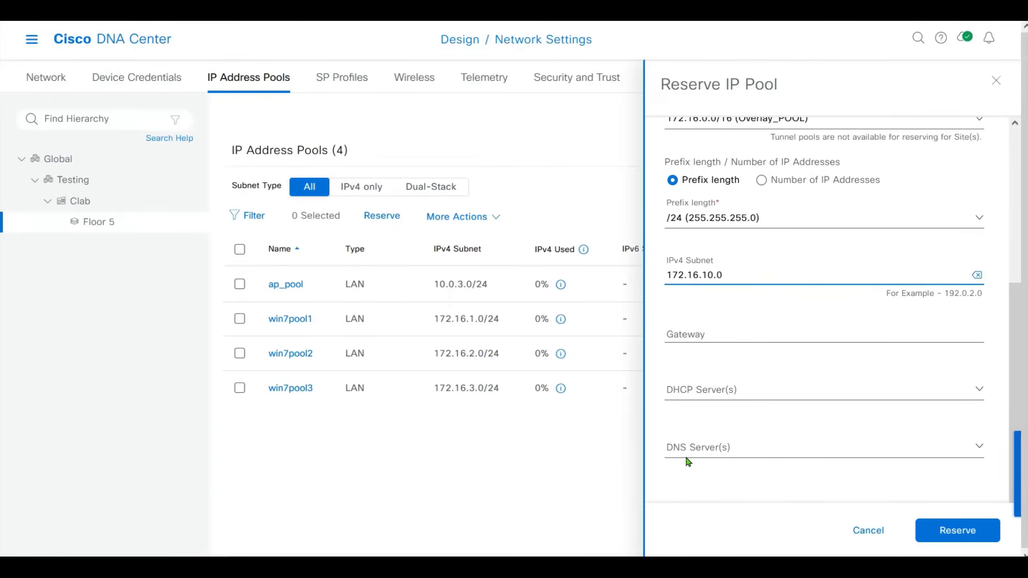
click(958, 531)
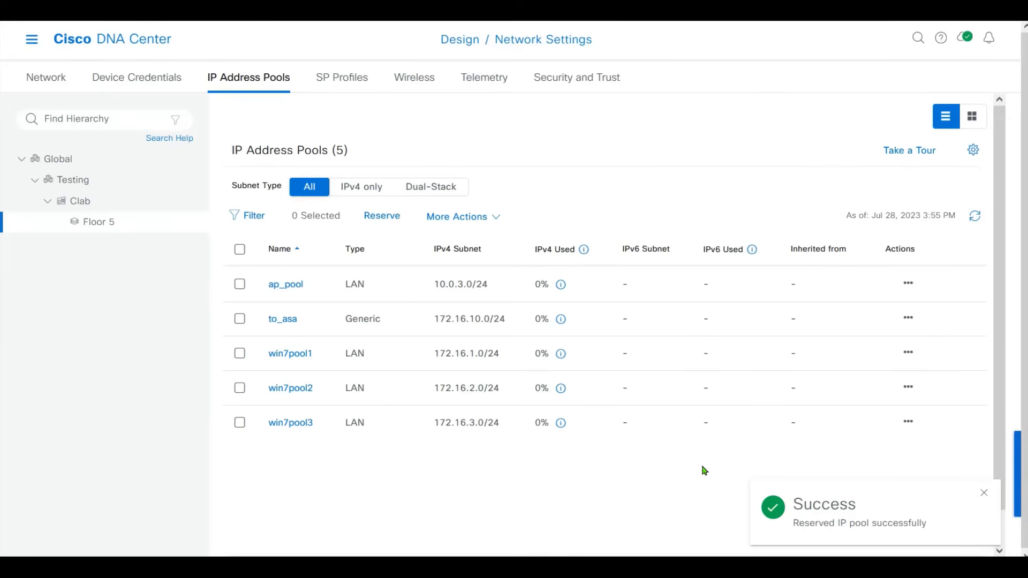
Release the existing to_asa pool reservation.
click(240, 319)
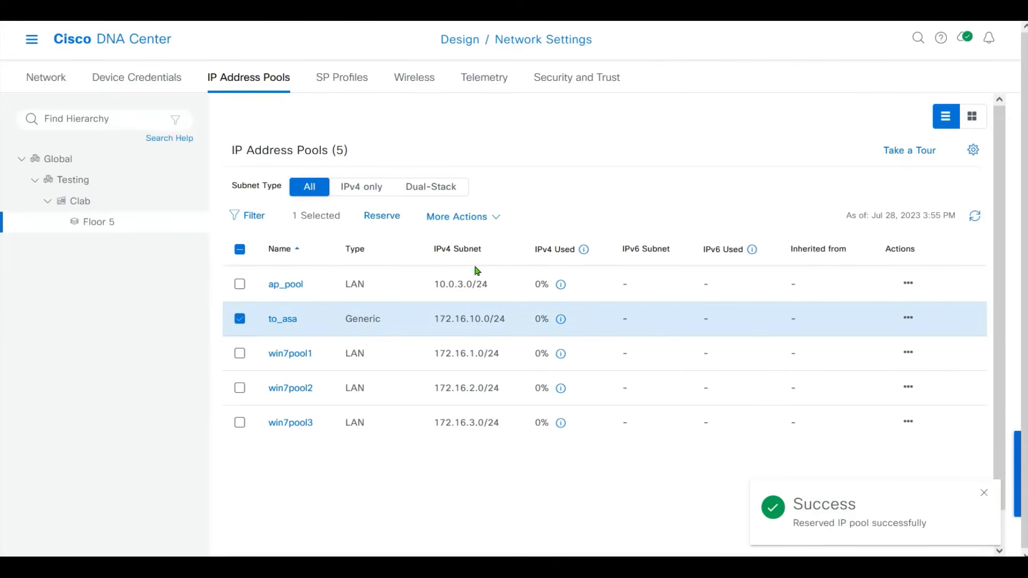
click(493, 217)
click(495, 276)
click(535, 343)
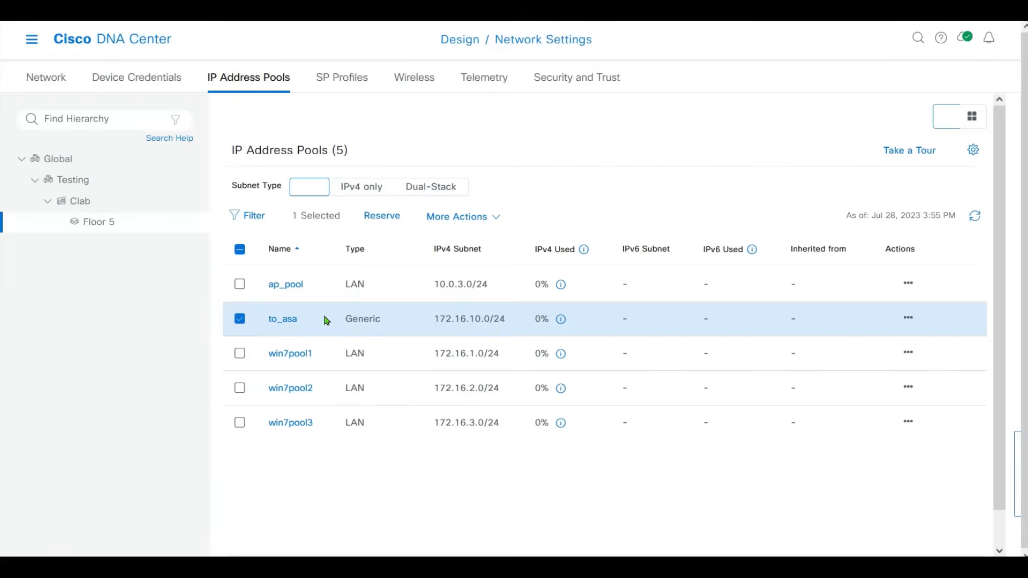
Start a new LAN pool named to_asa from the 172.16.0.0/16 Overlay_POOL.
click(381, 215)
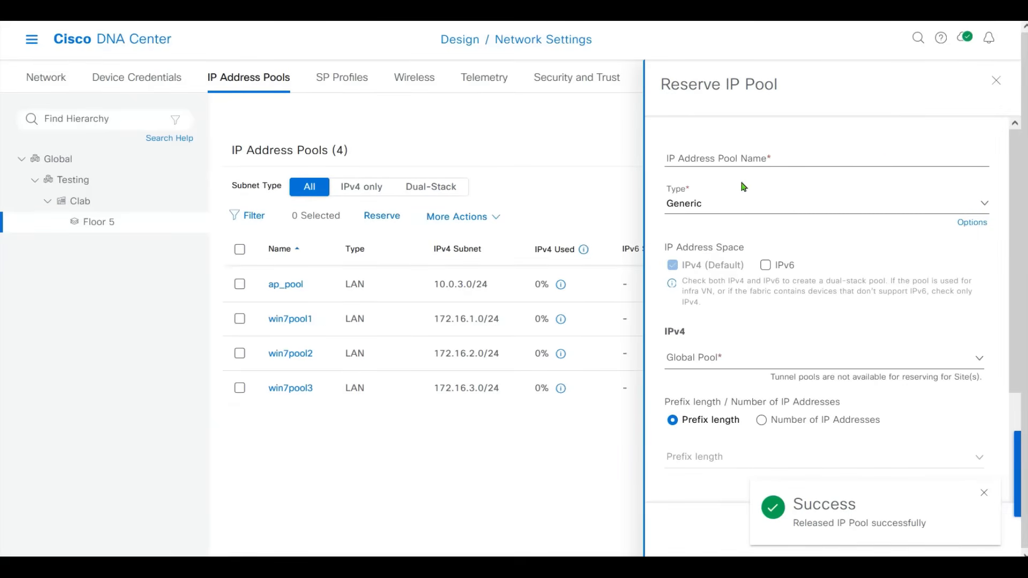
click(740, 206)
click(696, 261)
click(704, 156)
text(to_asa)
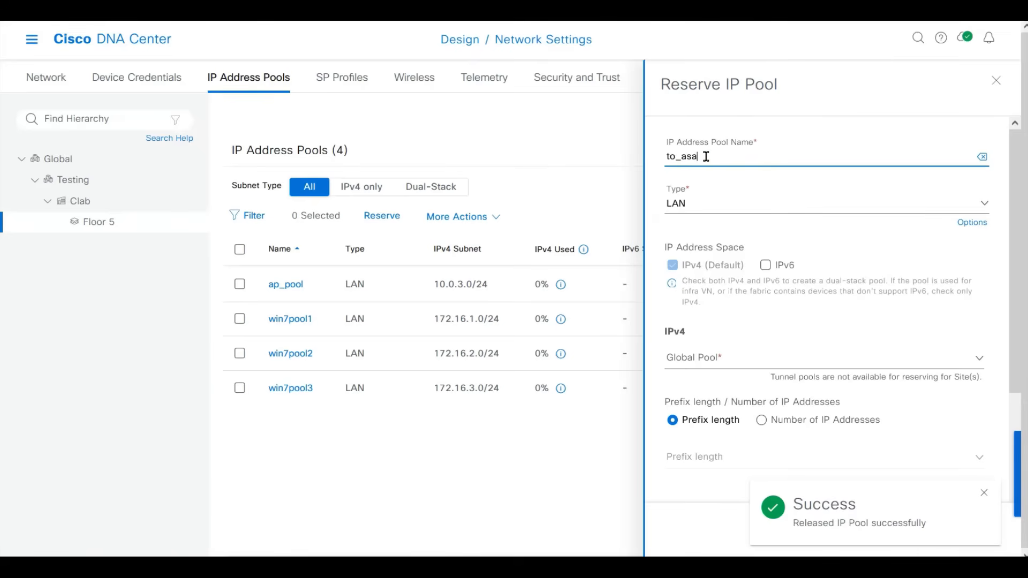
text(s)
key(BackSpace)
click(729, 358)
click(724, 430)
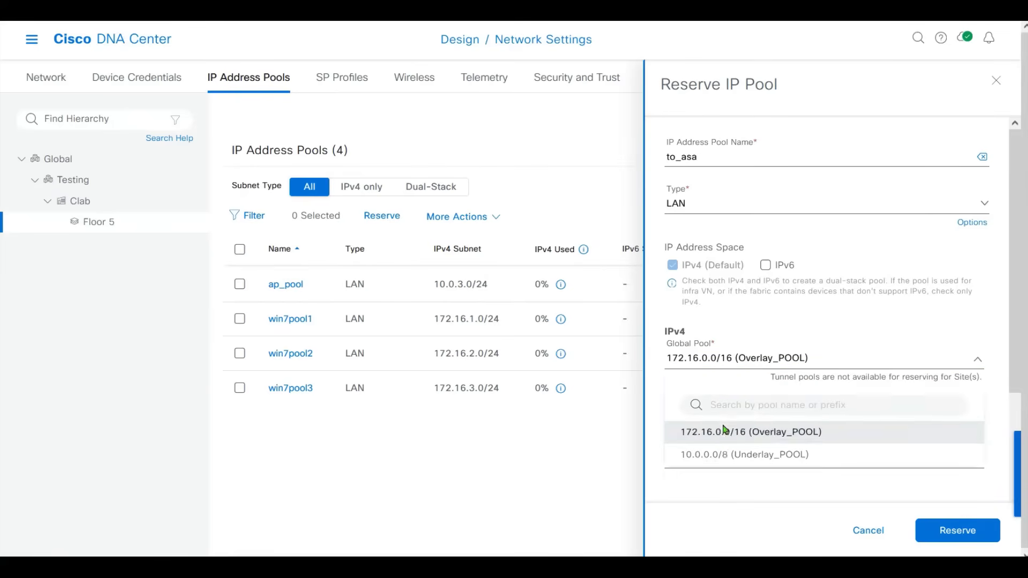
Give to_asa a /24 prefix with subnet 172.16.10.0 and submit the reservation.
click(723, 455)
drag(1017, 385, 1017, 473)
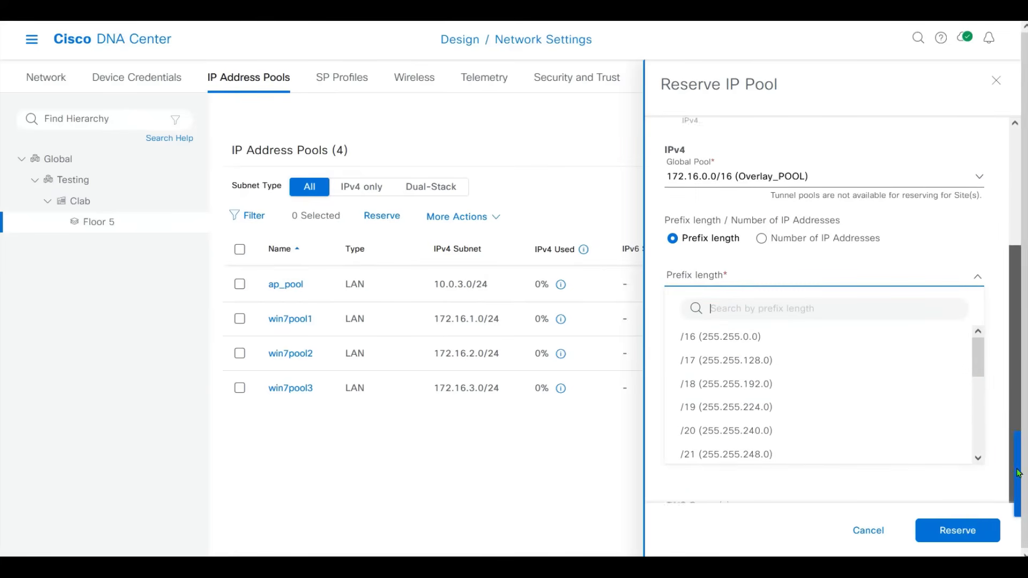
scroll(973, 360, down, 3)
click(921, 378)
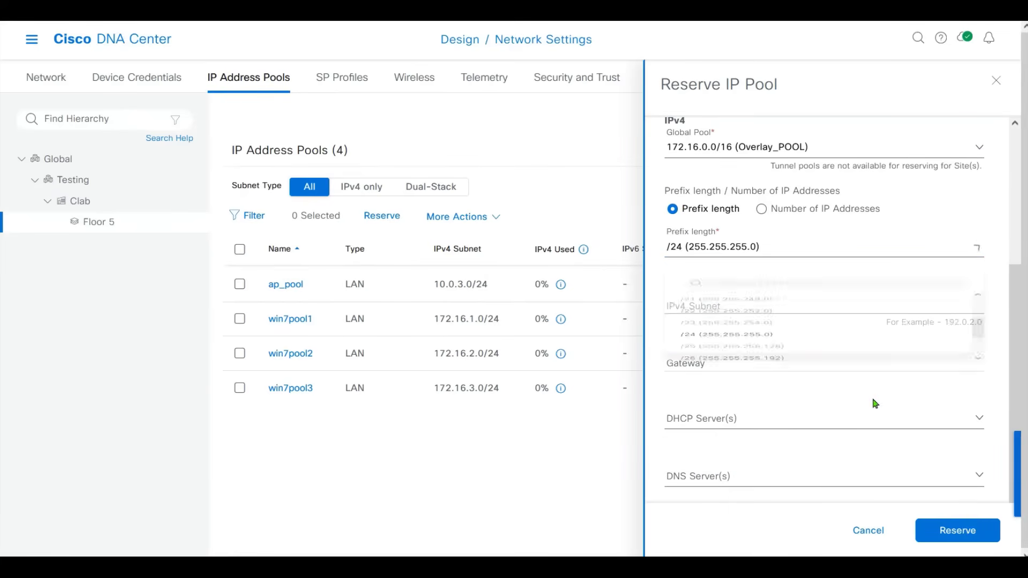
click(712, 302)
text(172.16.10.0)
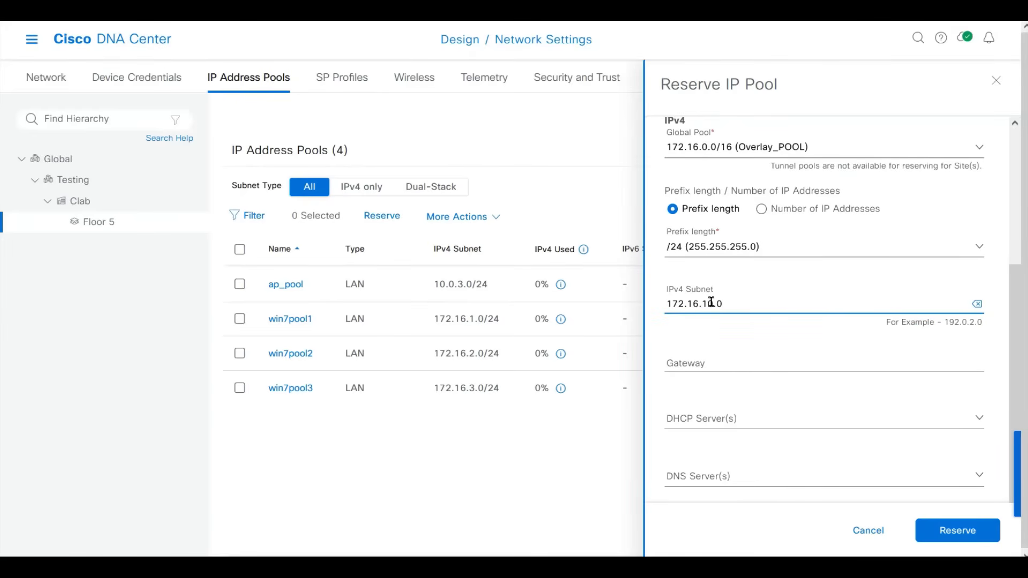
click(942, 535)
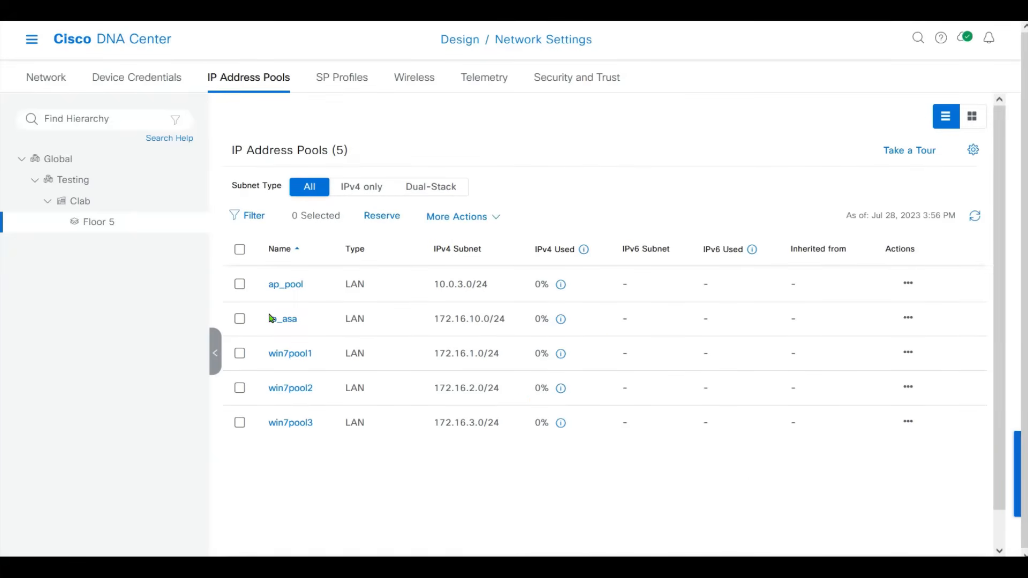
Highlight the new to_asa row to check its 172.16.10.0/24 subnet.
drag(262, 324, 540, 319)
click(641, 320)
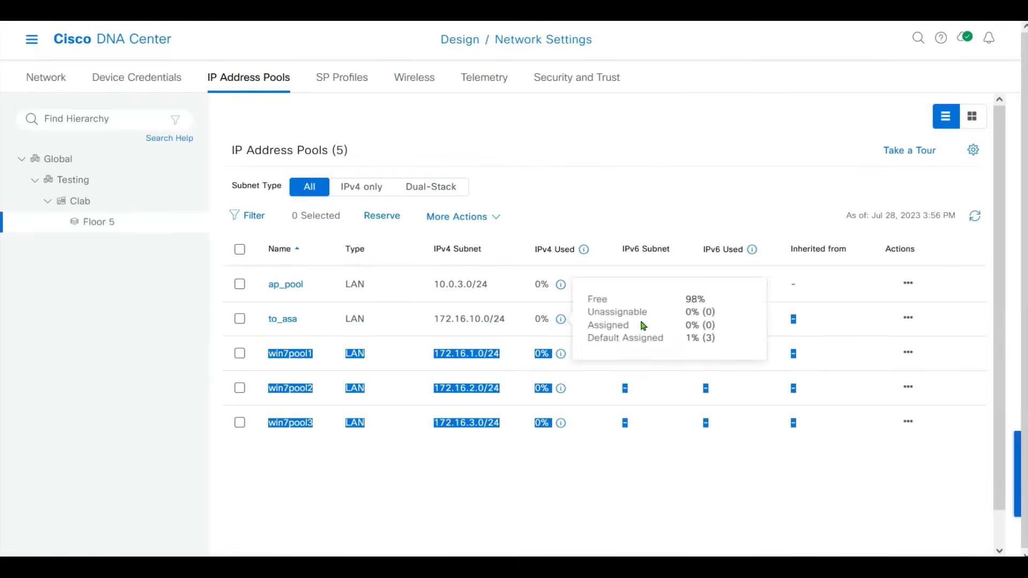
click(428, 332)
drag(428, 324, 512, 328)
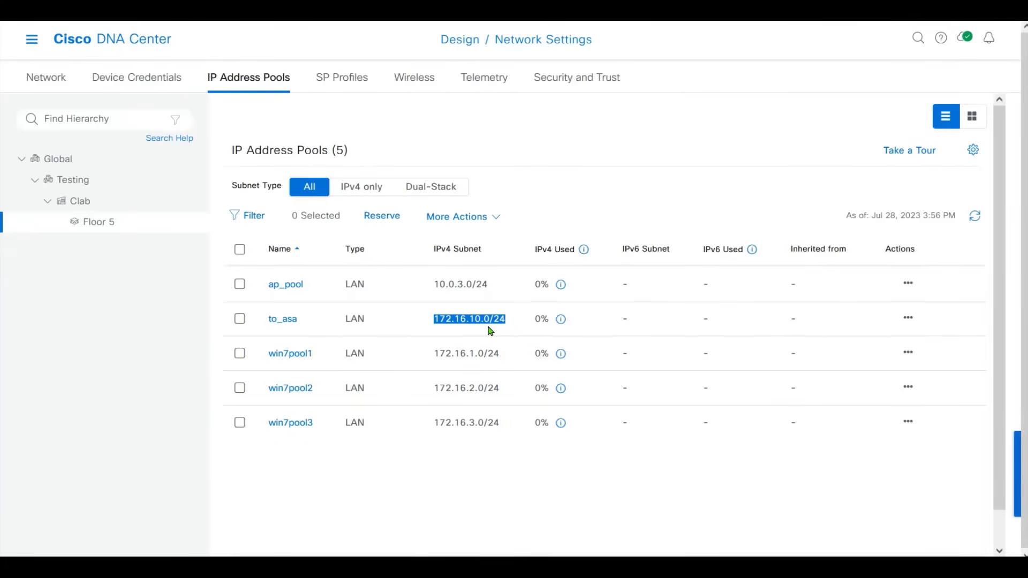
key(alt+Tab)
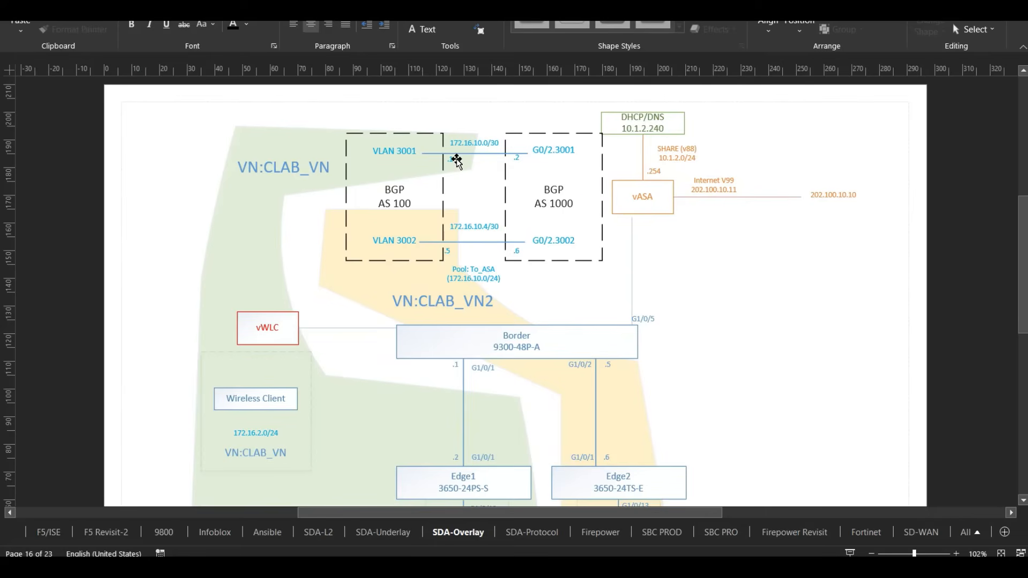
click(315, 170)
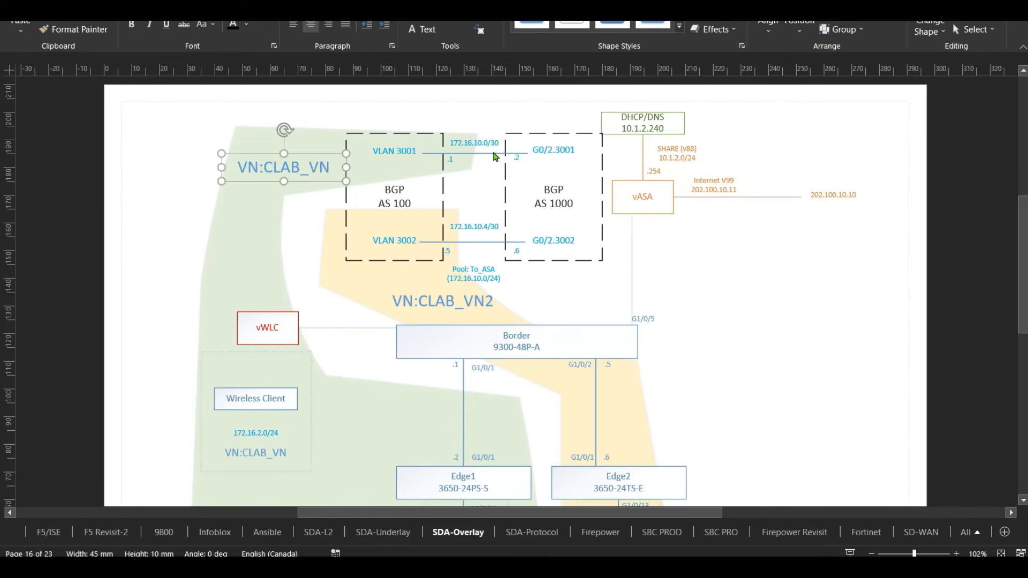
click(493, 157)
click(475, 144)
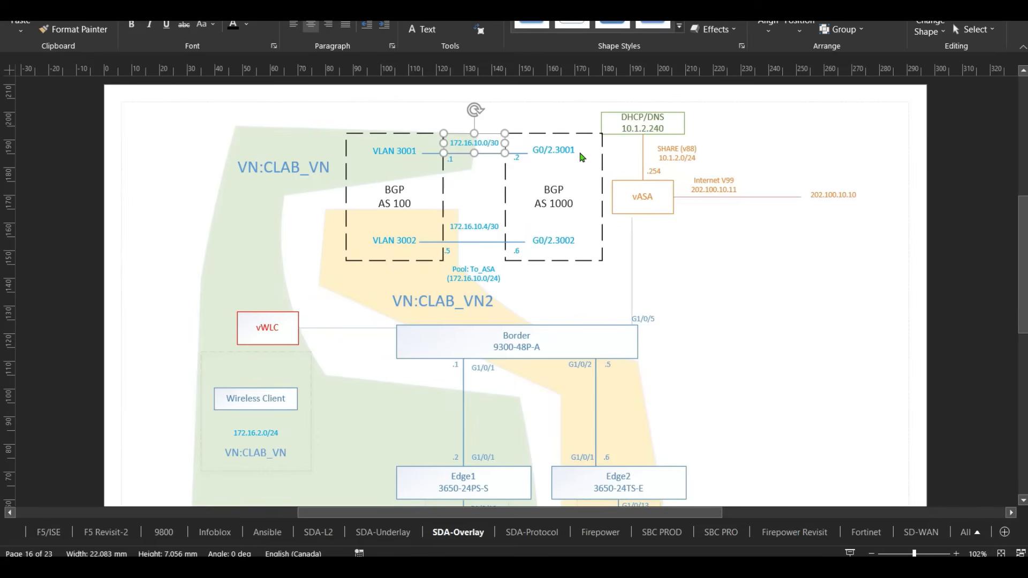
click(473, 230)
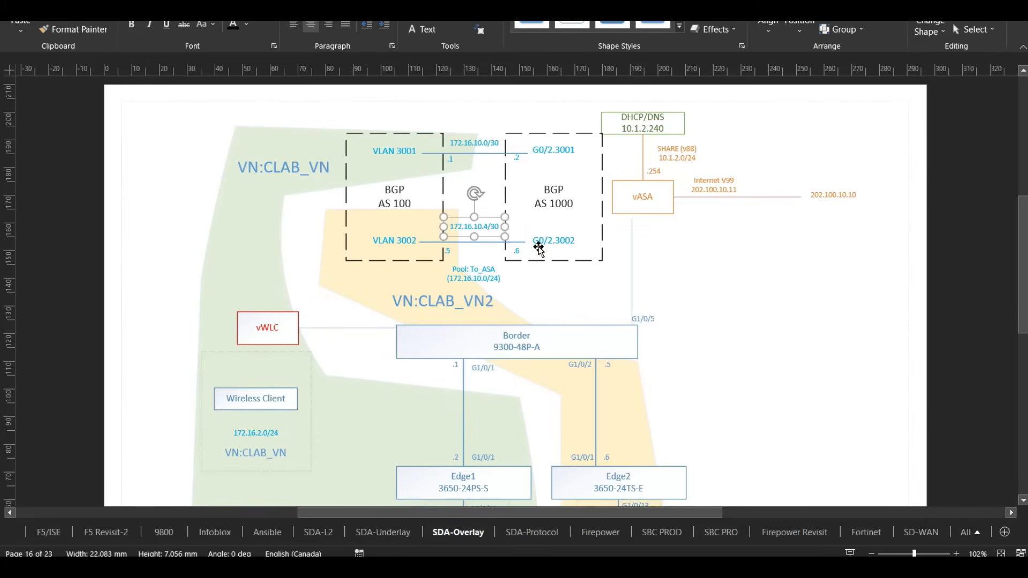
click(479, 142)
click(490, 230)
click(488, 142)
click(490, 227)
click(539, 281)
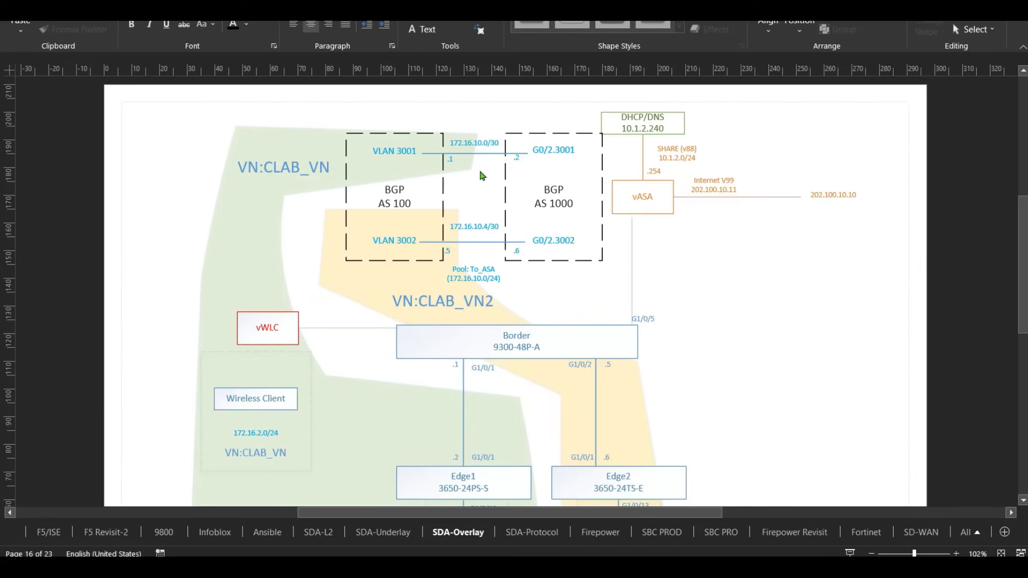
click(482, 143)
click(490, 228)
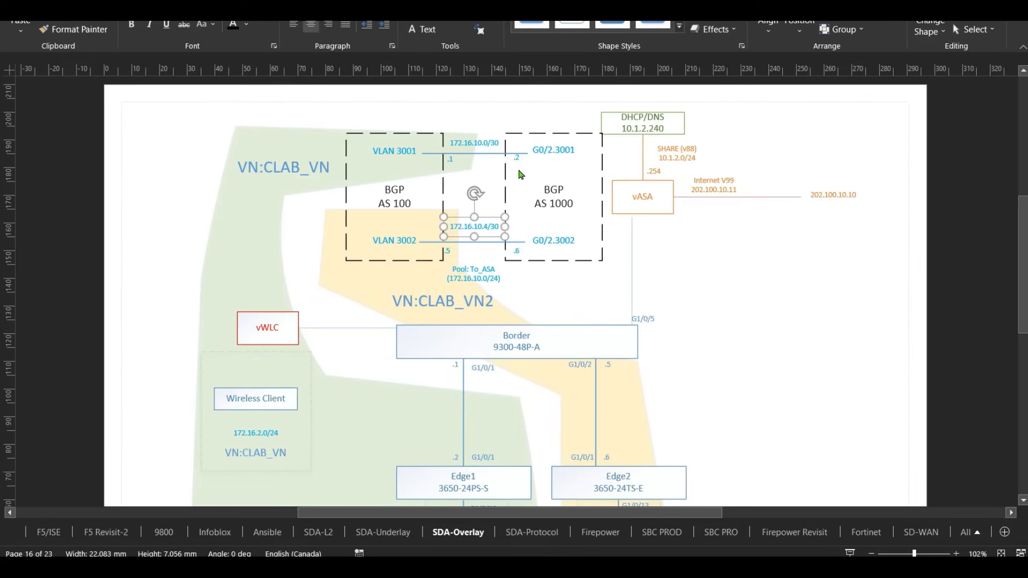
click(497, 144)
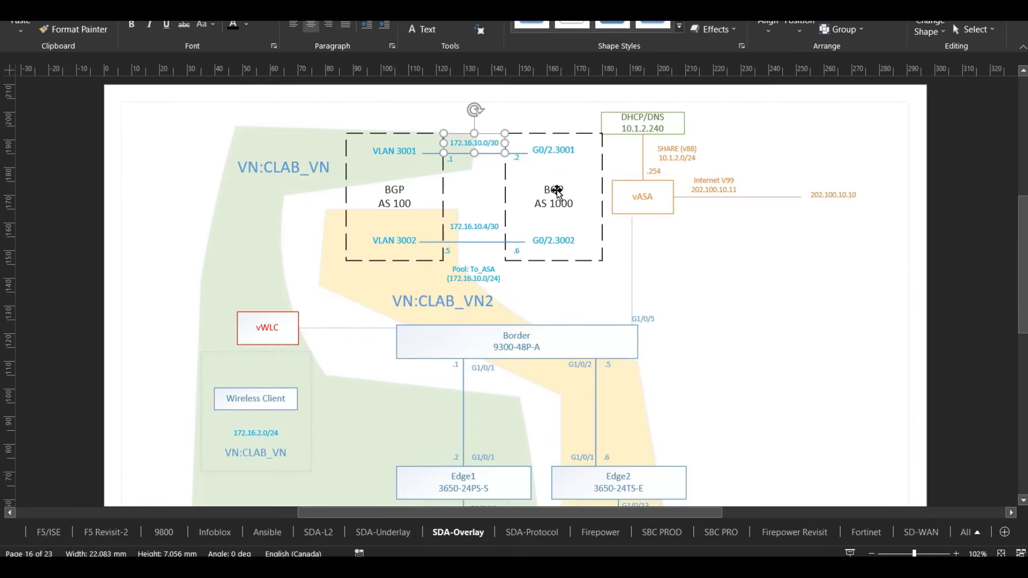
click(473, 227)
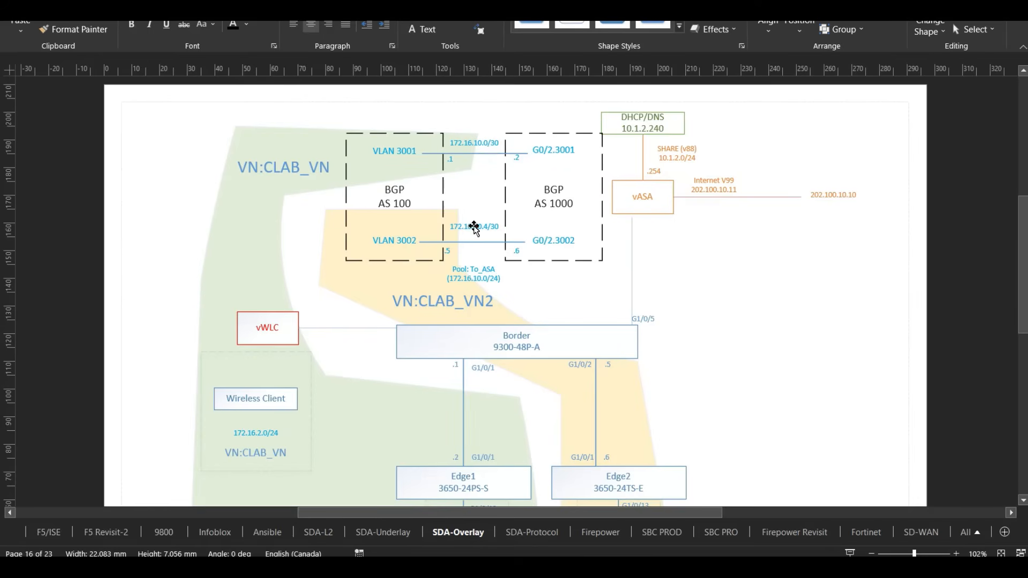
click(617, 286)
click(639, 195)
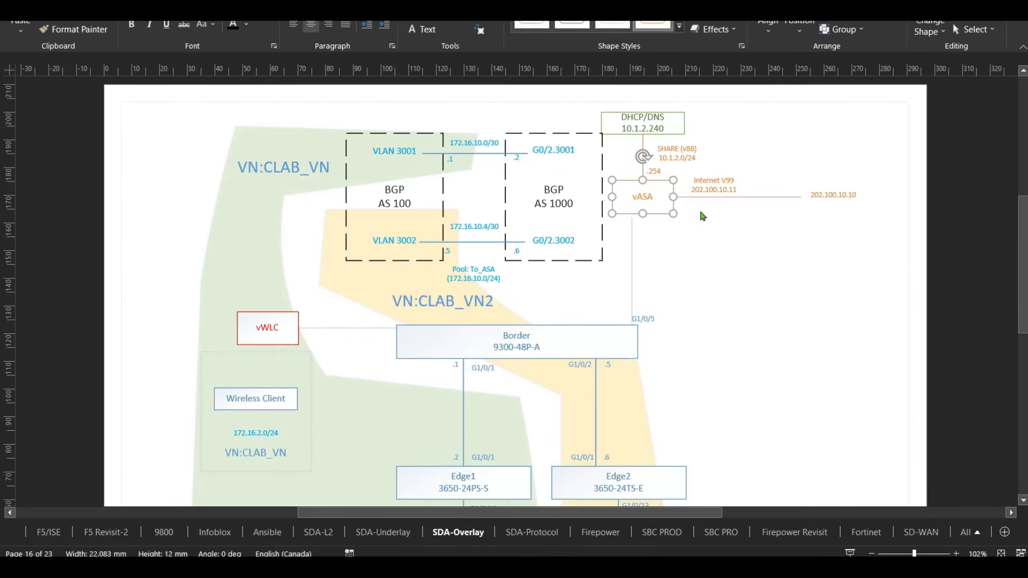
click(693, 257)
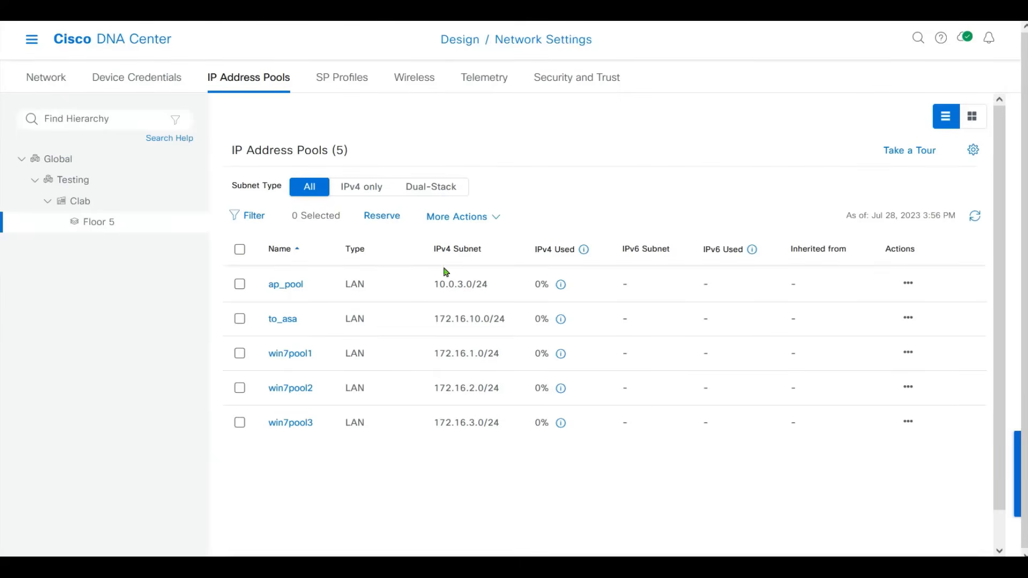
Begin reserving ex_pool as a LAN pool from the 10.0.0.0/8 Underlay_POOL.
click(383, 216)
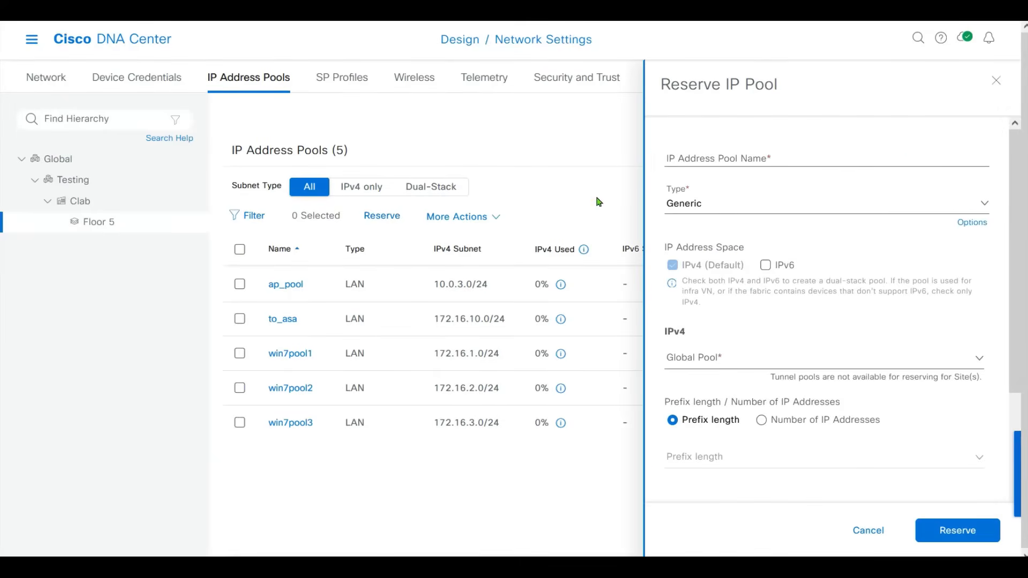
click(722, 156)
text(ex)
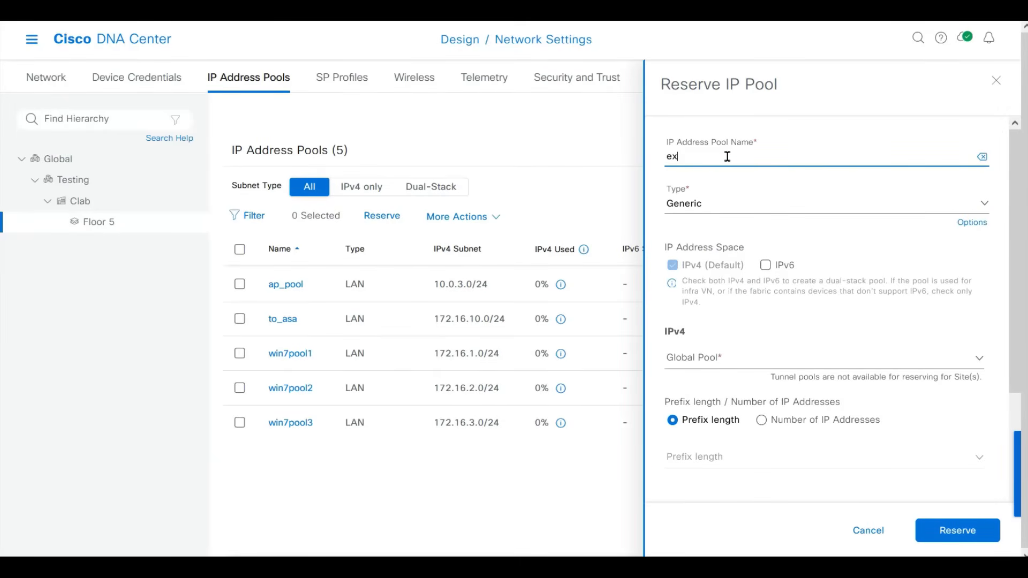
text(_pool)
key(Tab)
key(Tab)
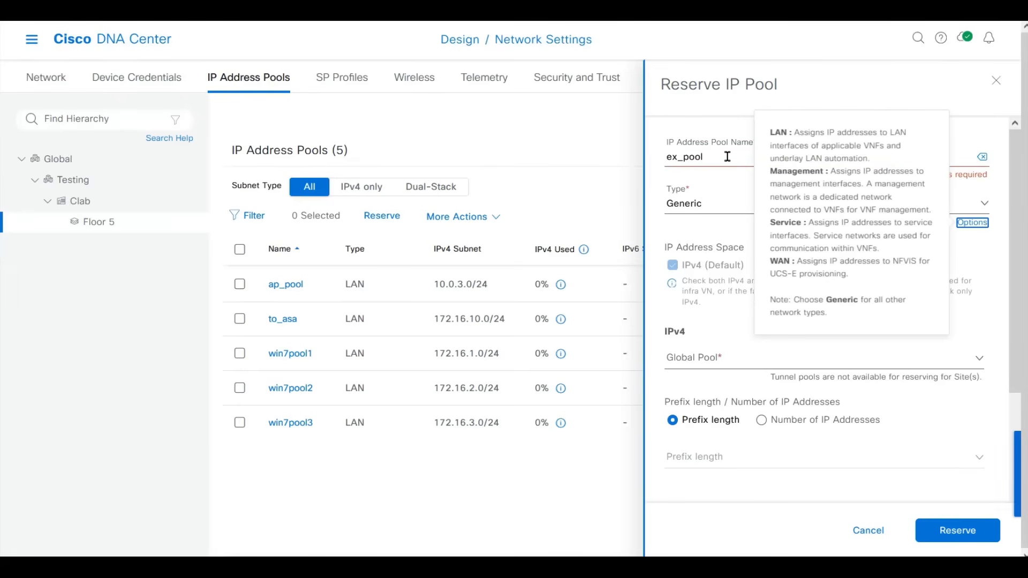
click(696, 206)
click(684, 260)
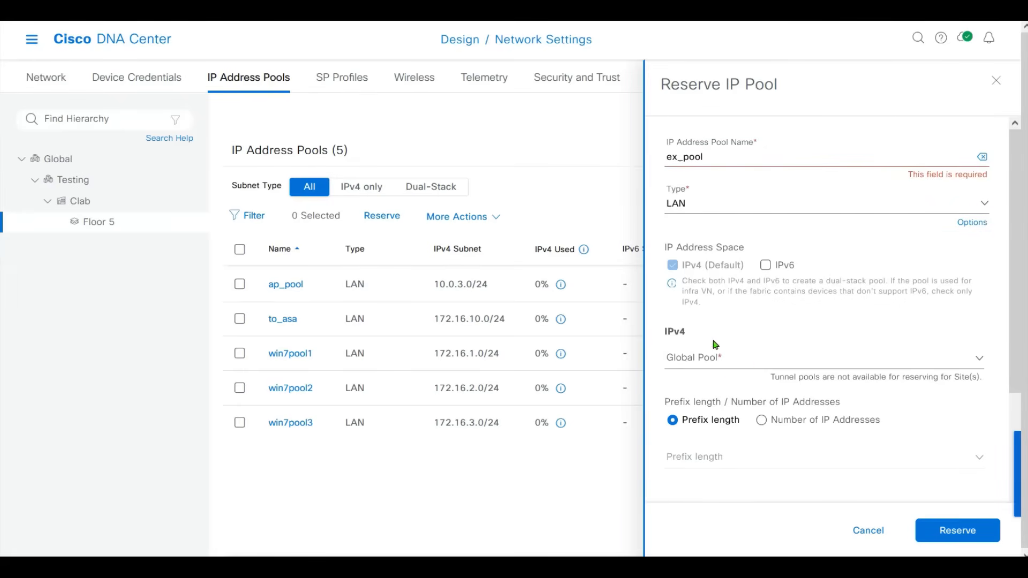
click(765, 362)
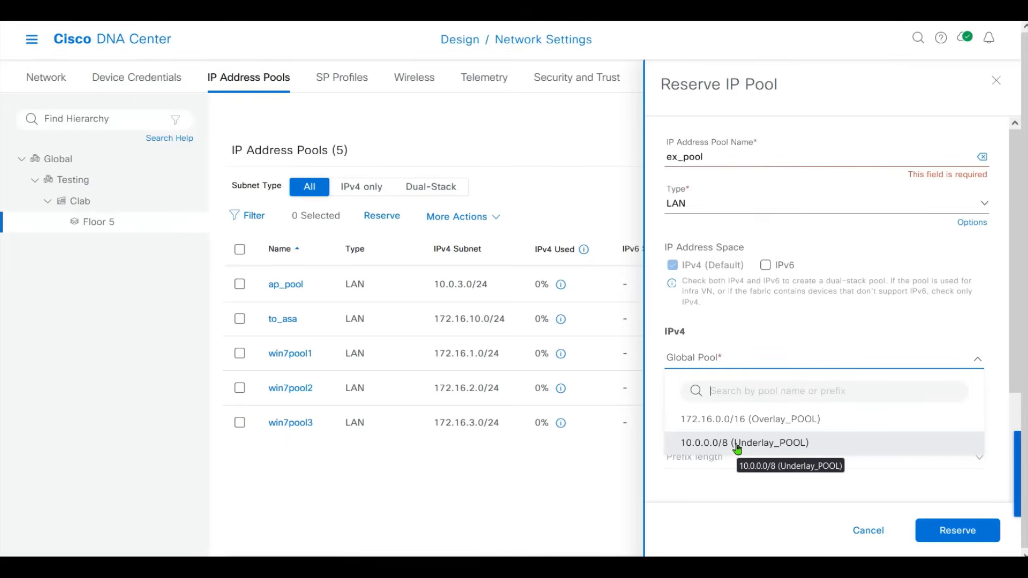
click(737, 449)
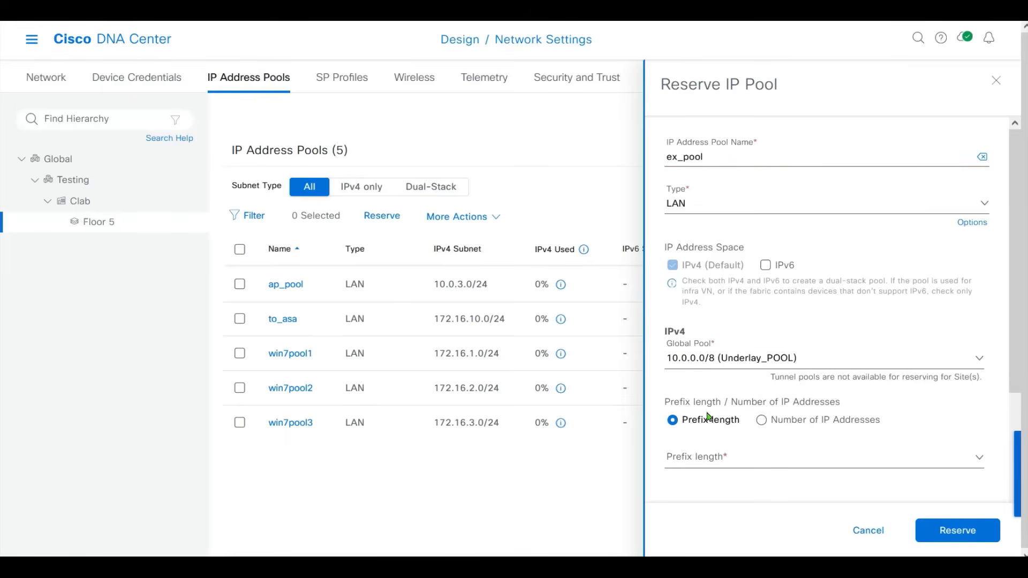
Give ex_pool a /24 prefix, subnet 10.0.6.0 and gateway 10.0.6.254.
click(739, 458)
scroll(1012, 346, down, 4)
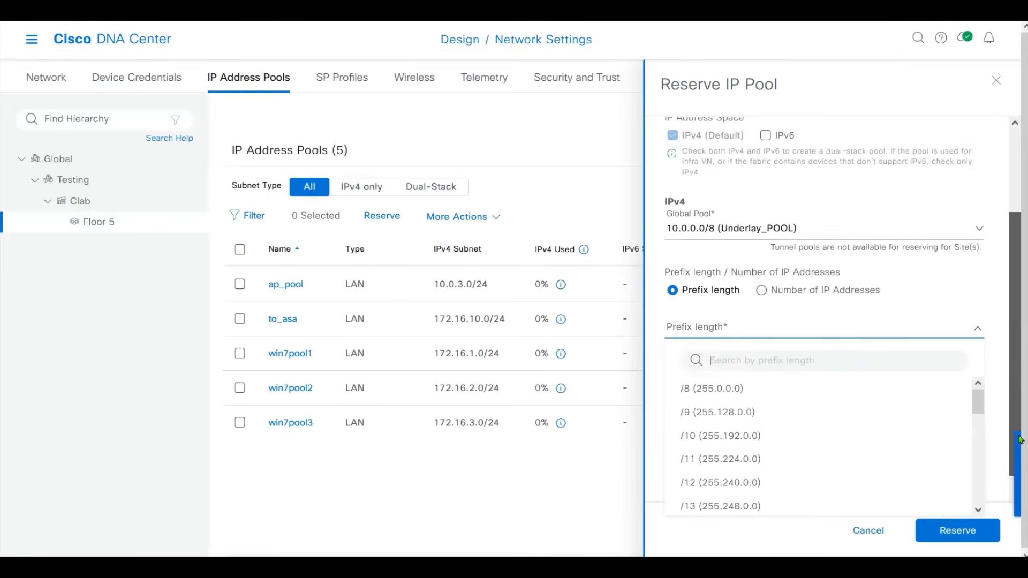
scroll(980, 364, down, 3)
scroll(980, 364, down, 3)
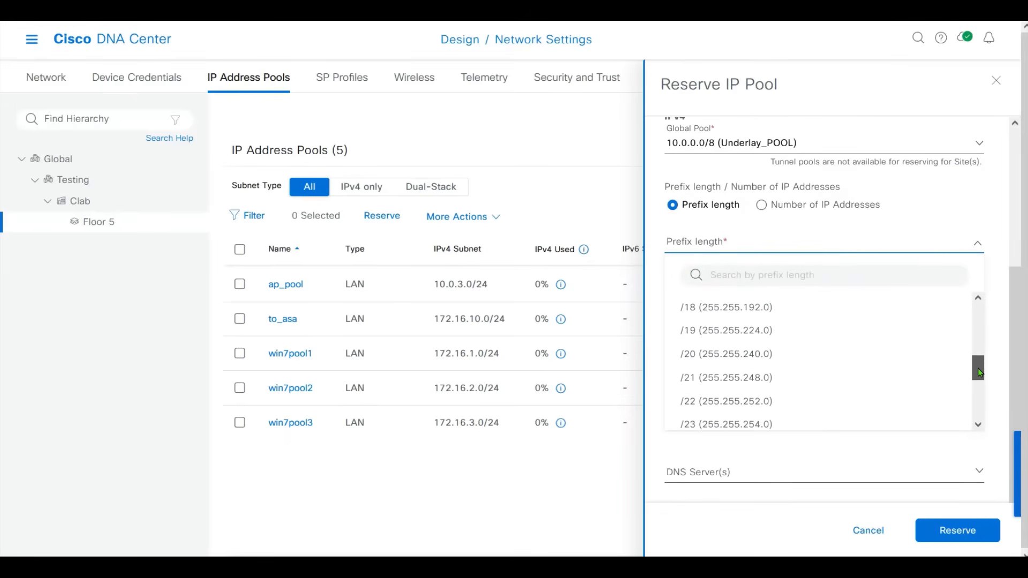
click(821, 387)
click(742, 303)
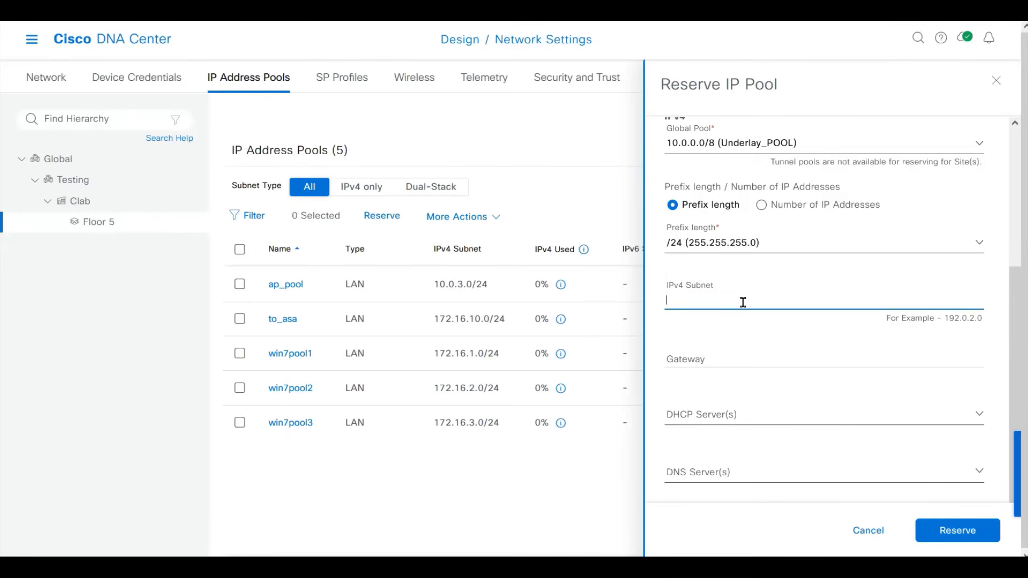
text(10.0.6.0)
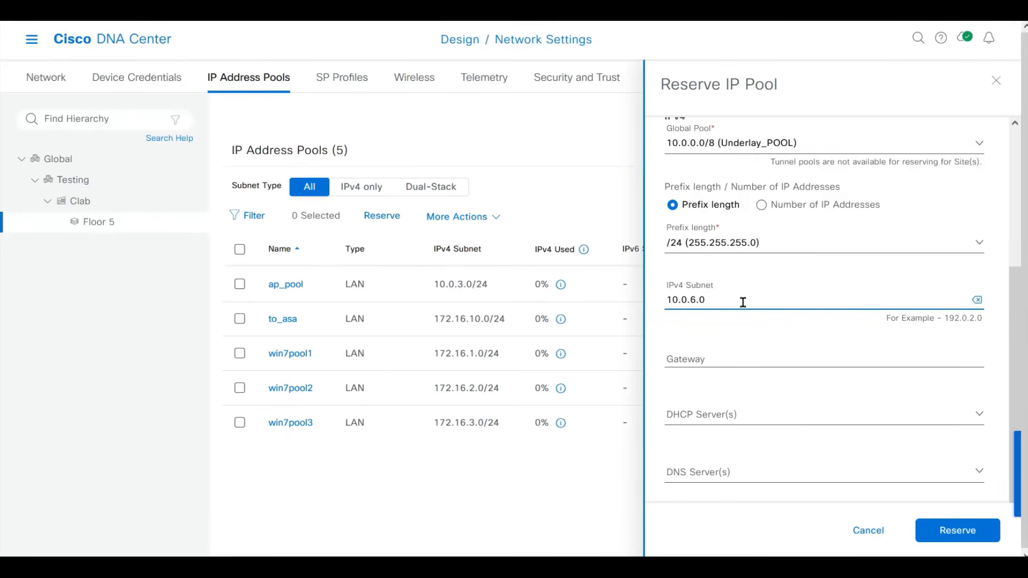
click(695, 351)
text(10.)
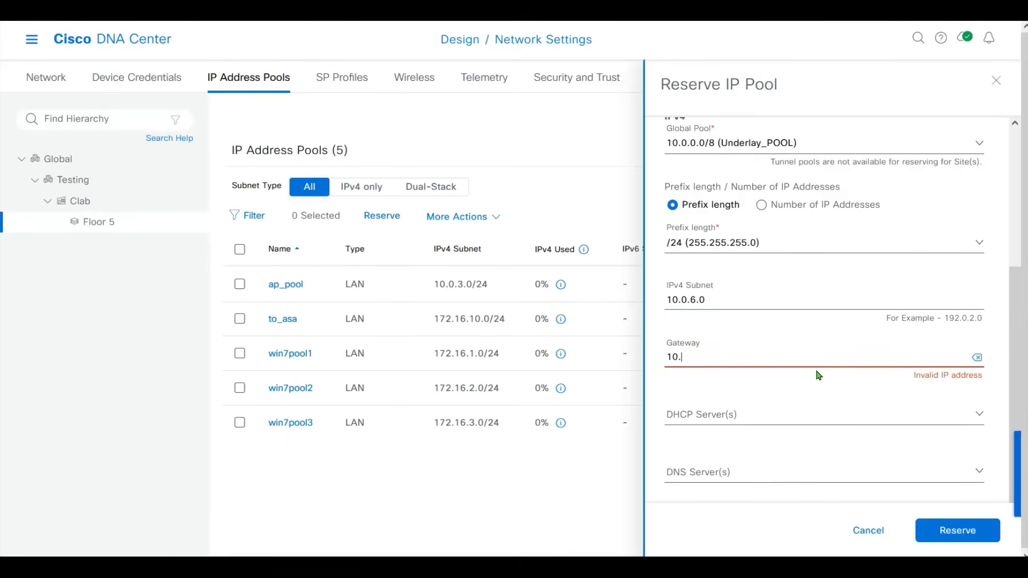
text(0.6.254)
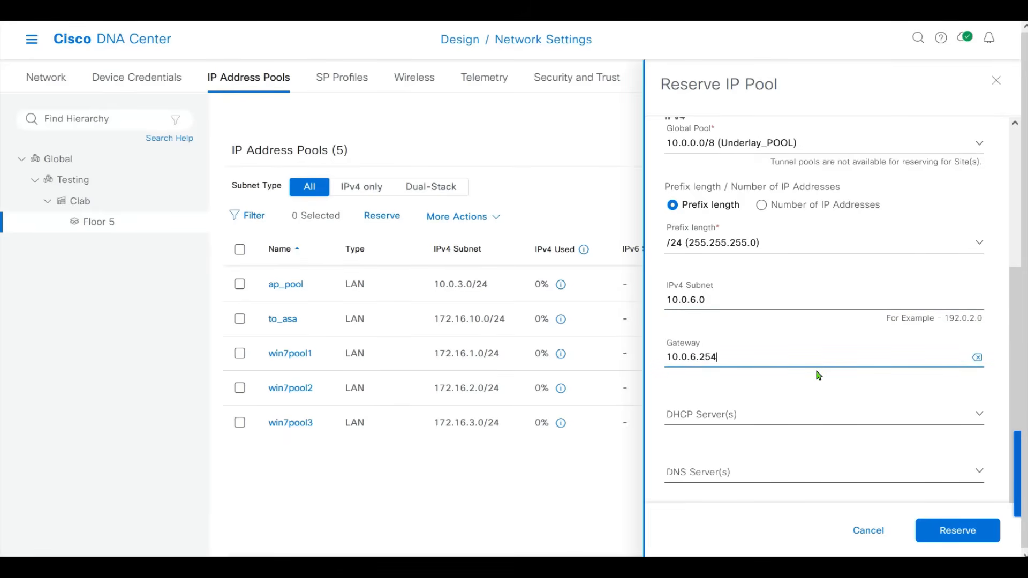
Set DHCP 10.1.2.244 and DNS 10.1.2.240, submit ex_pool, and check its new row.
key(Tab)
click(752, 419)
click(696, 391)
click(763, 474)
click(725, 449)
click(973, 532)
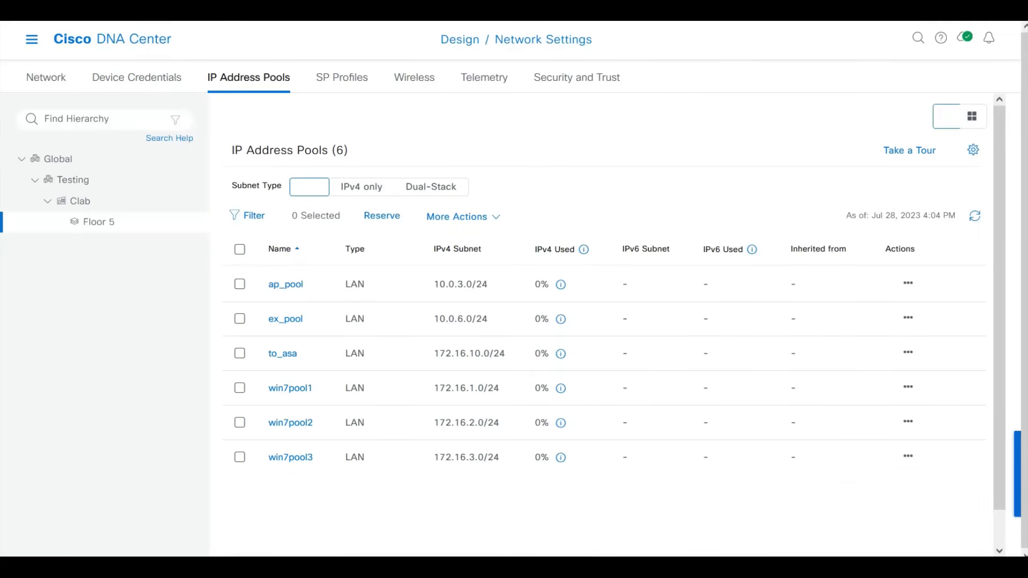
drag(265, 322, 692, 318)
click(695, 318)
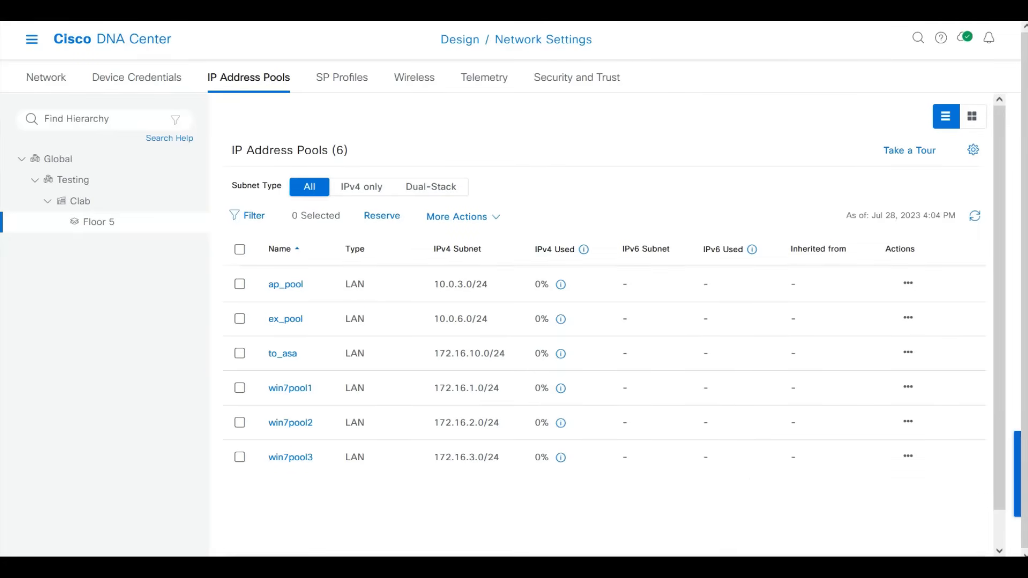